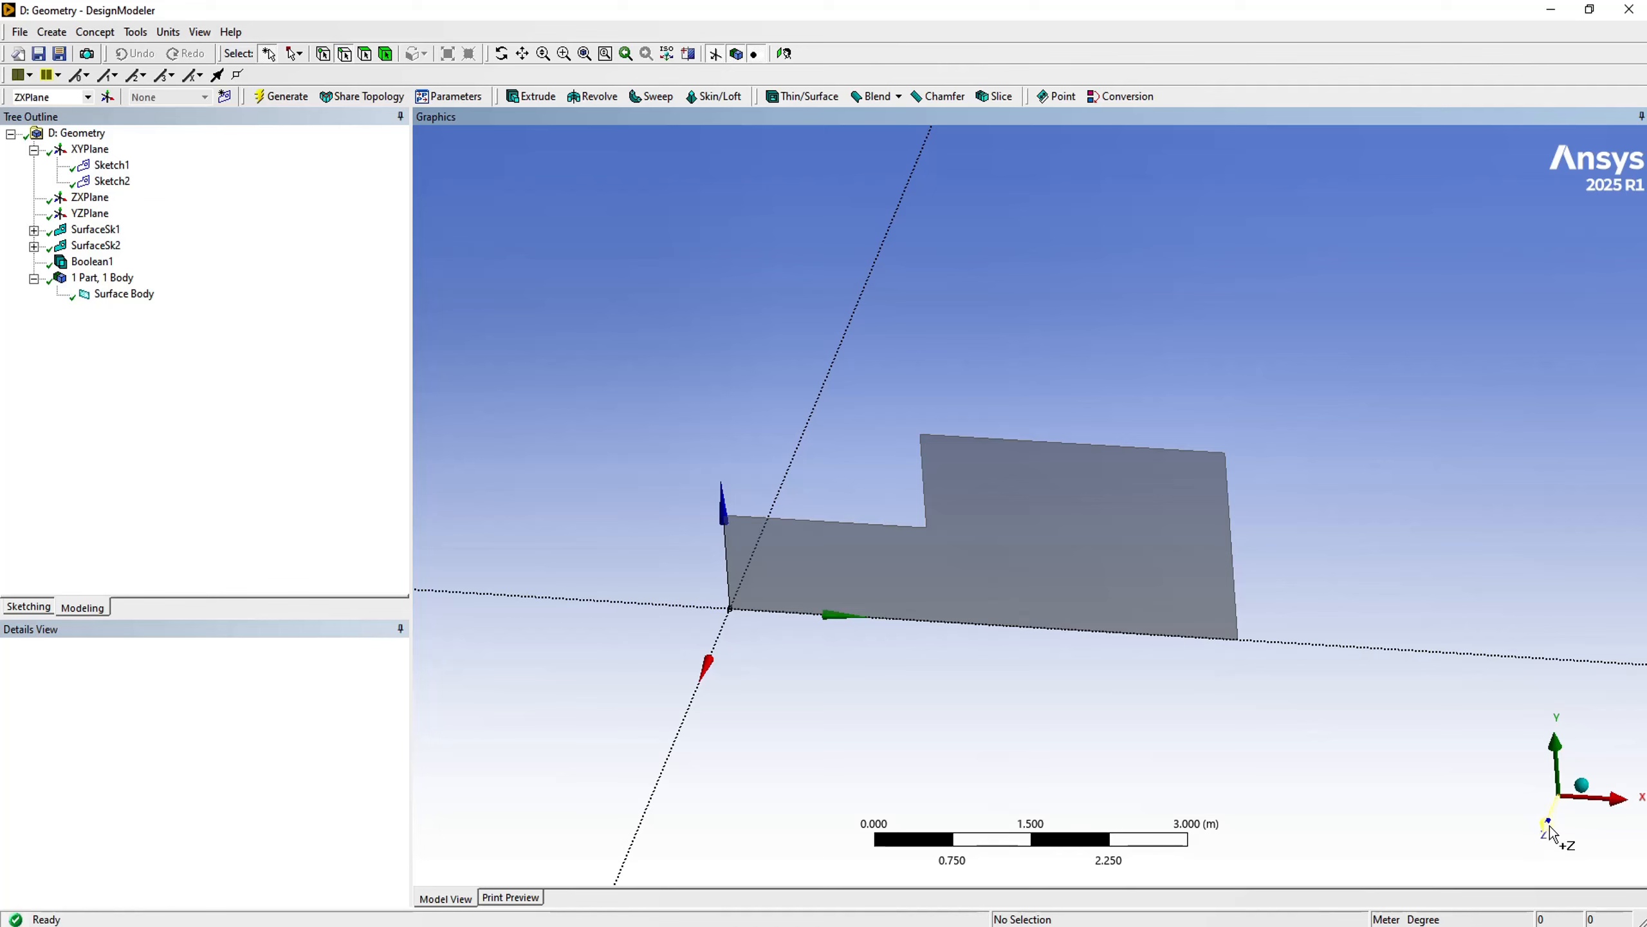
# - Create and generate a named selection called Inlet from the 1 m vertical edge at the origin, viewing the surface along Z
pyautogui.click(1554, 834)
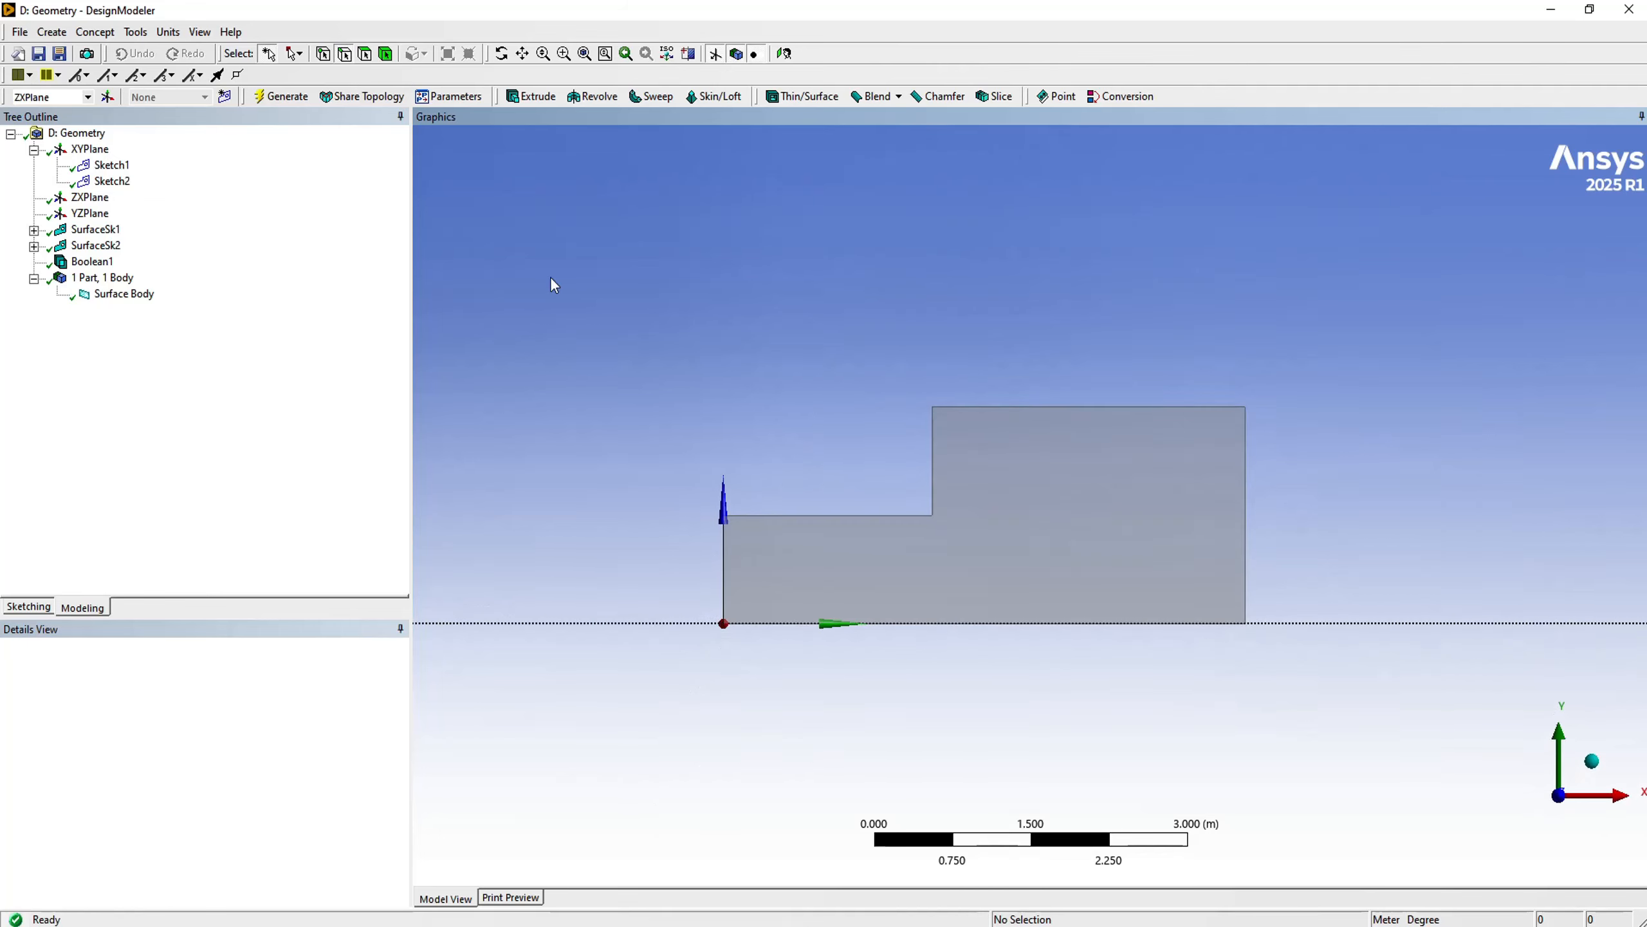
pyautogui.click(725, 575)
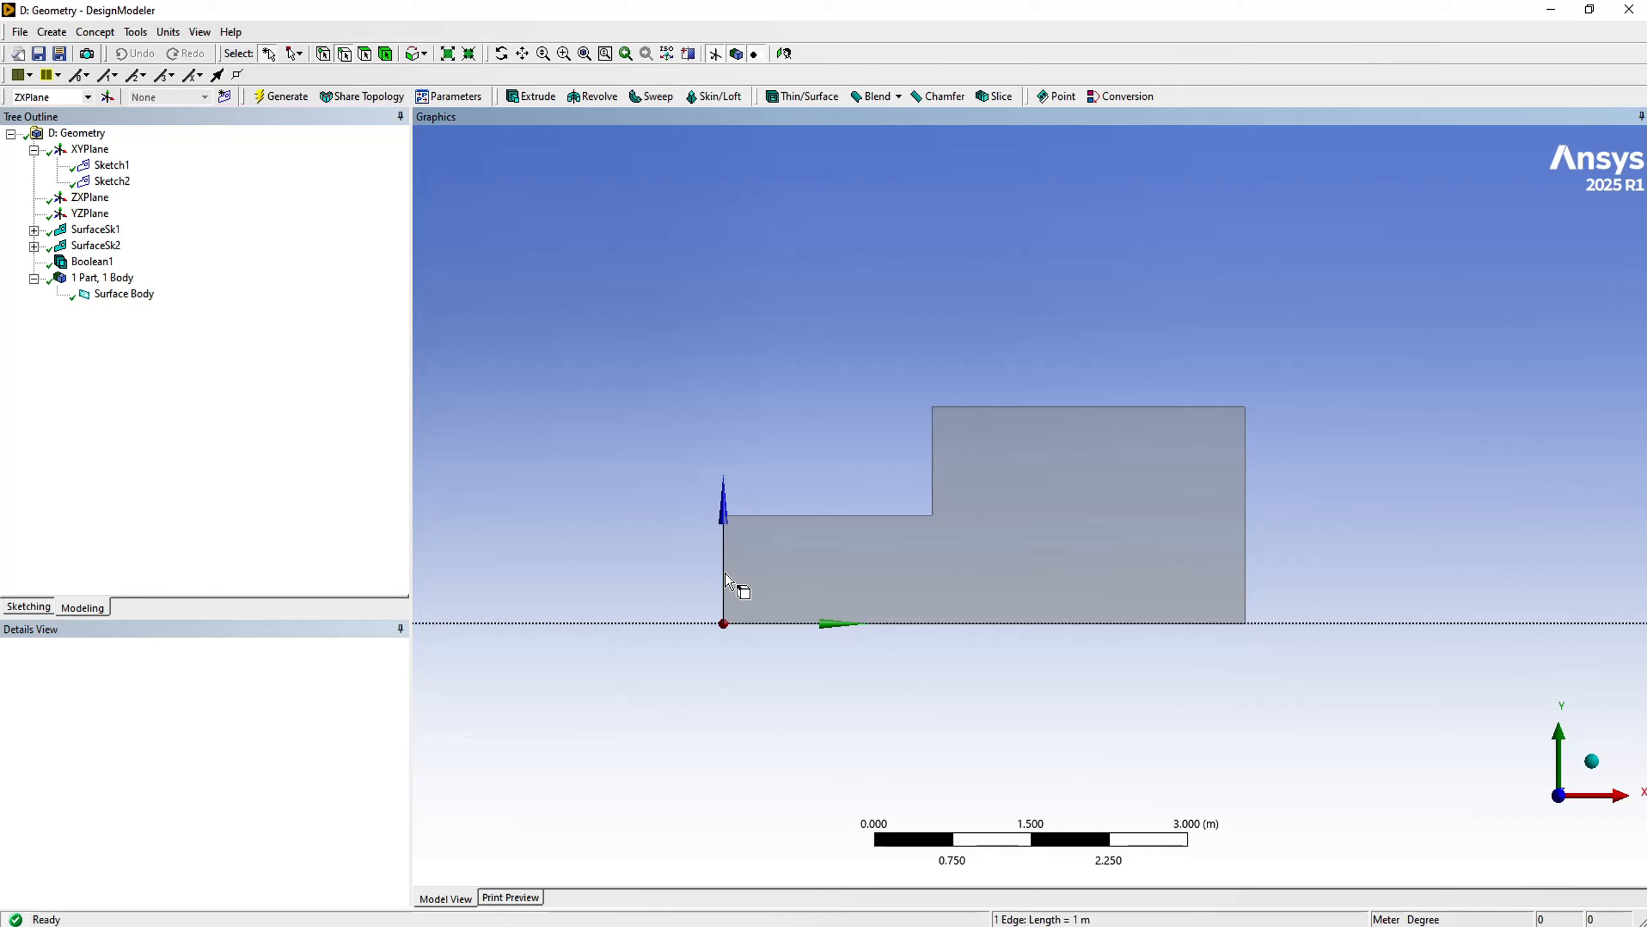
pyautogui.rightClick(601, 468)
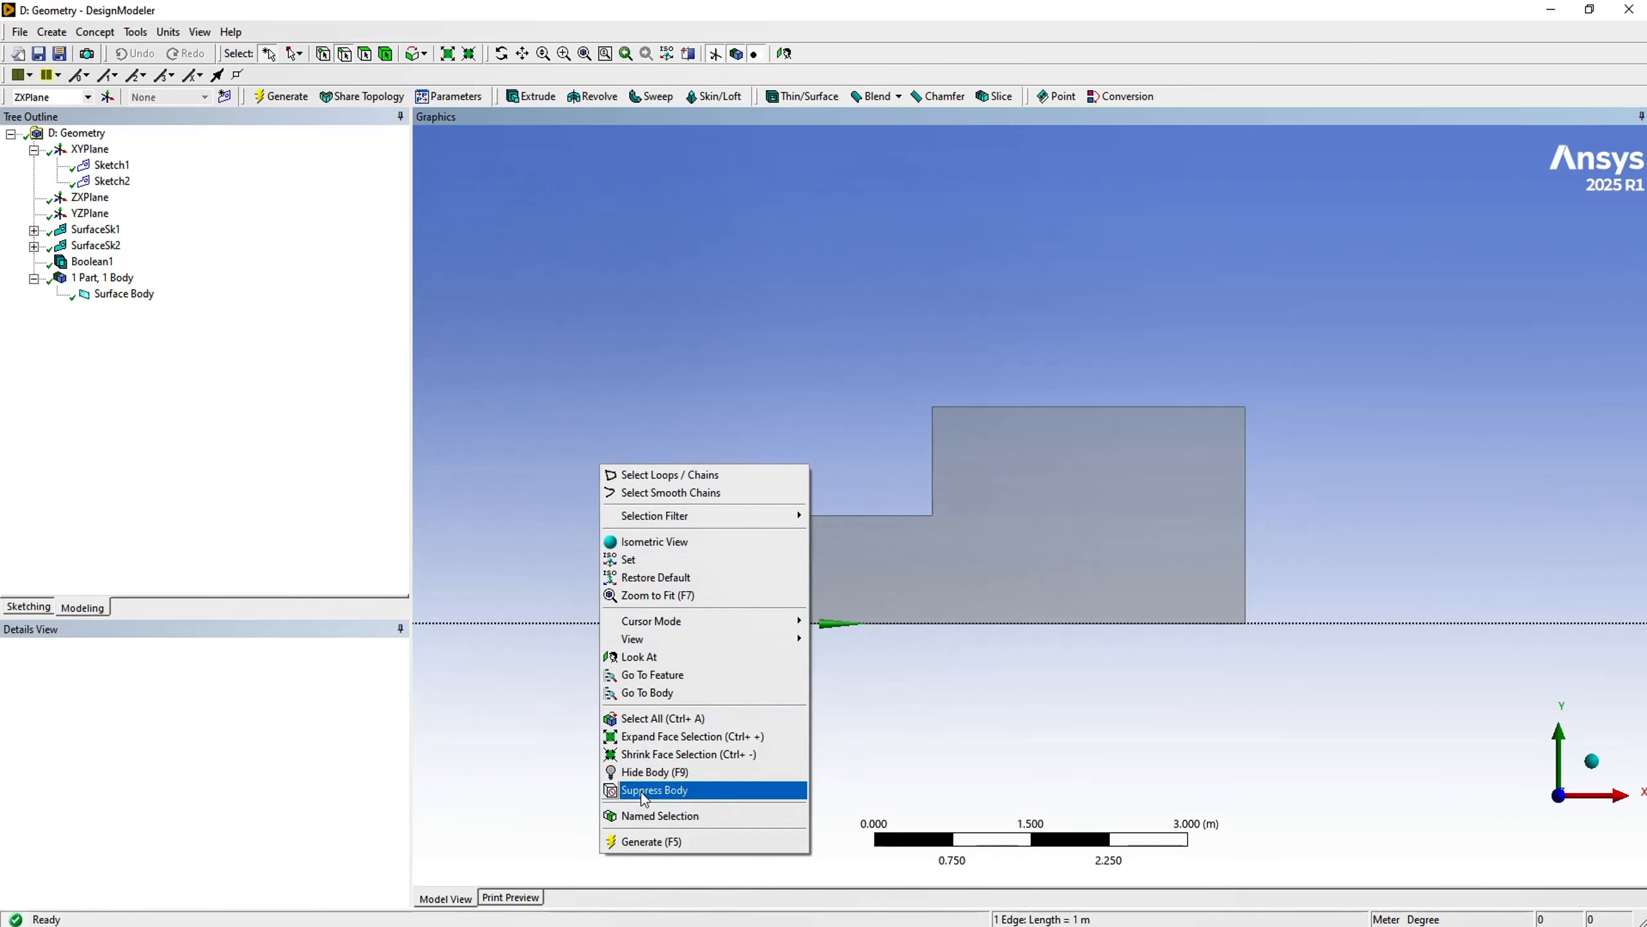
pyautogui.click(648, 815)
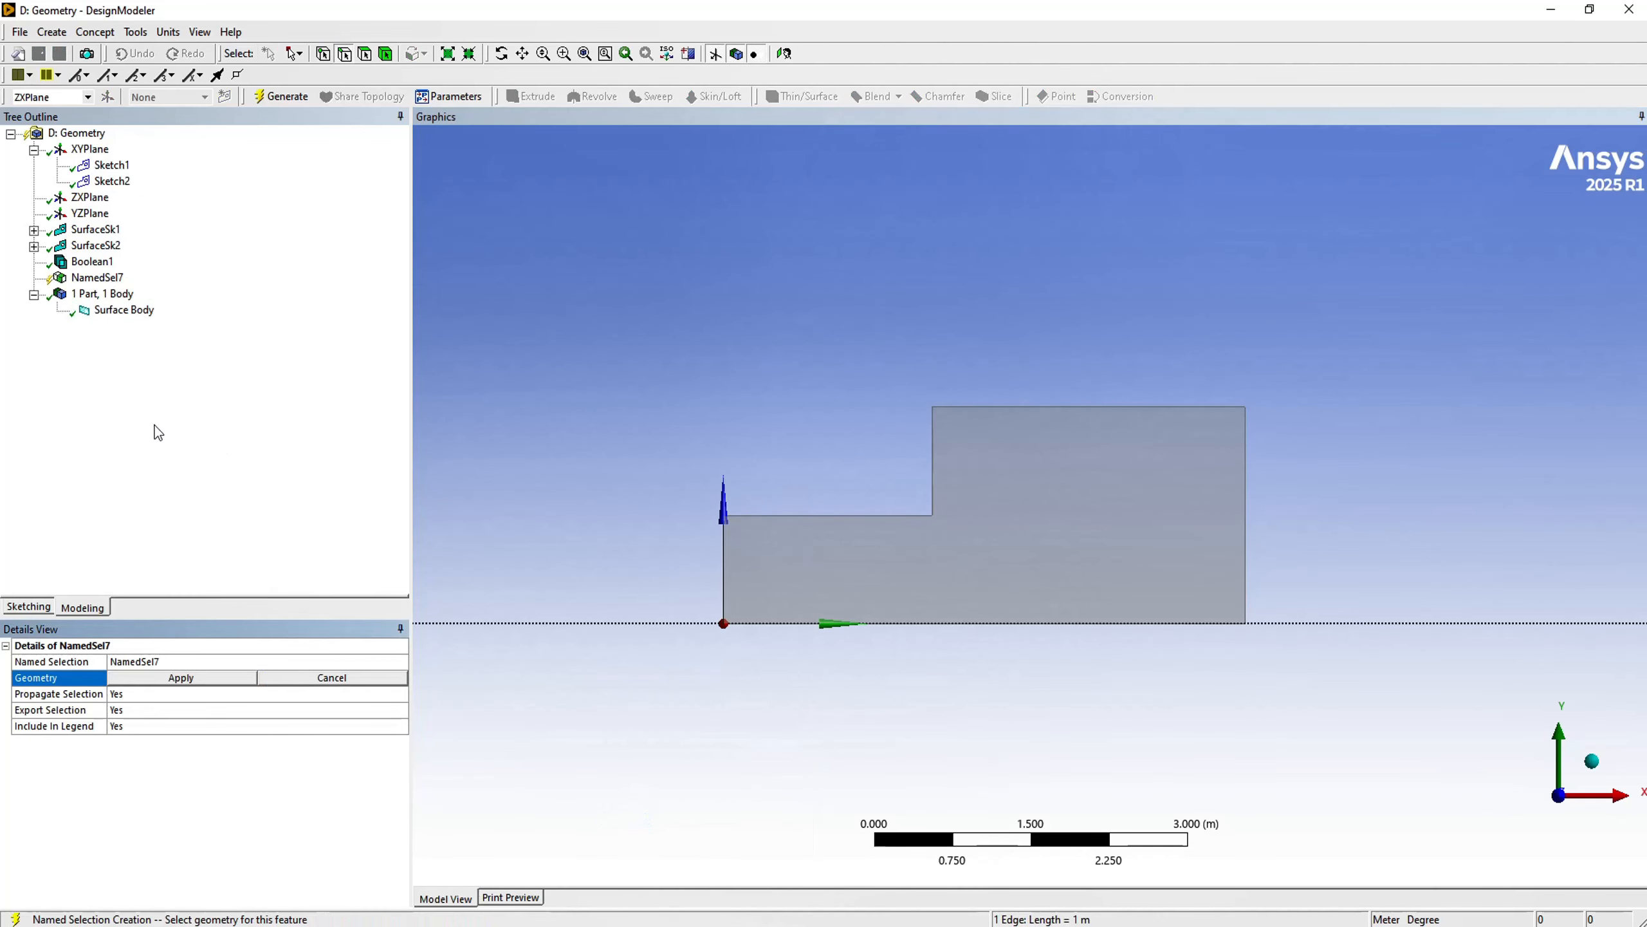
pyautogui.click(148, 683)
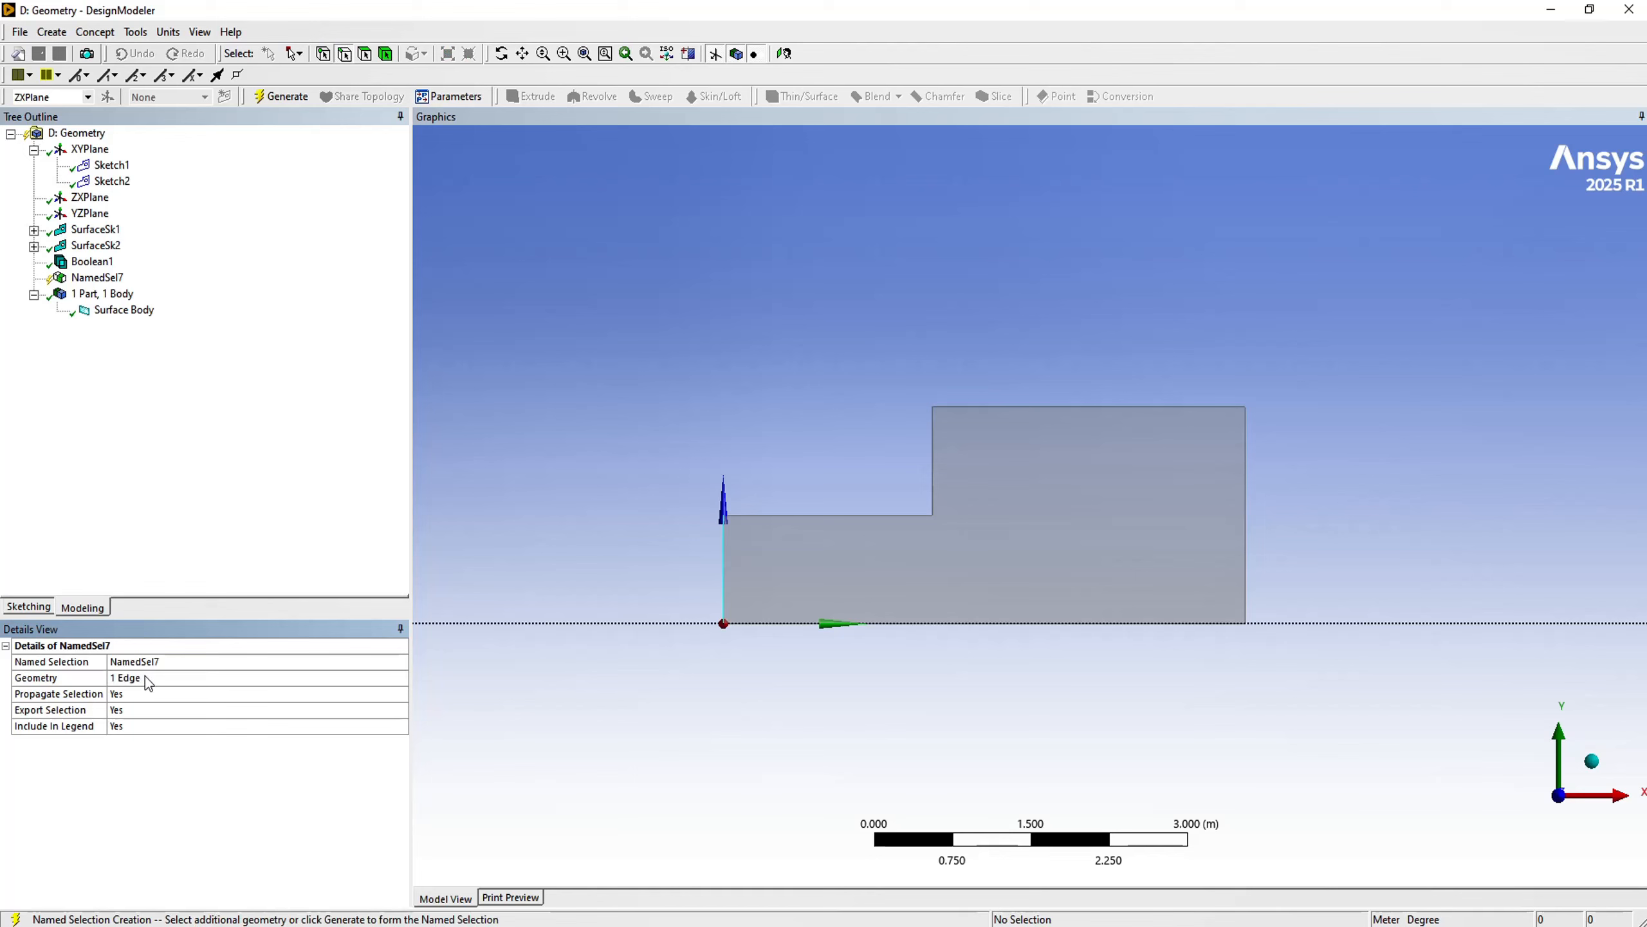
pyautogui.click(156, 669)
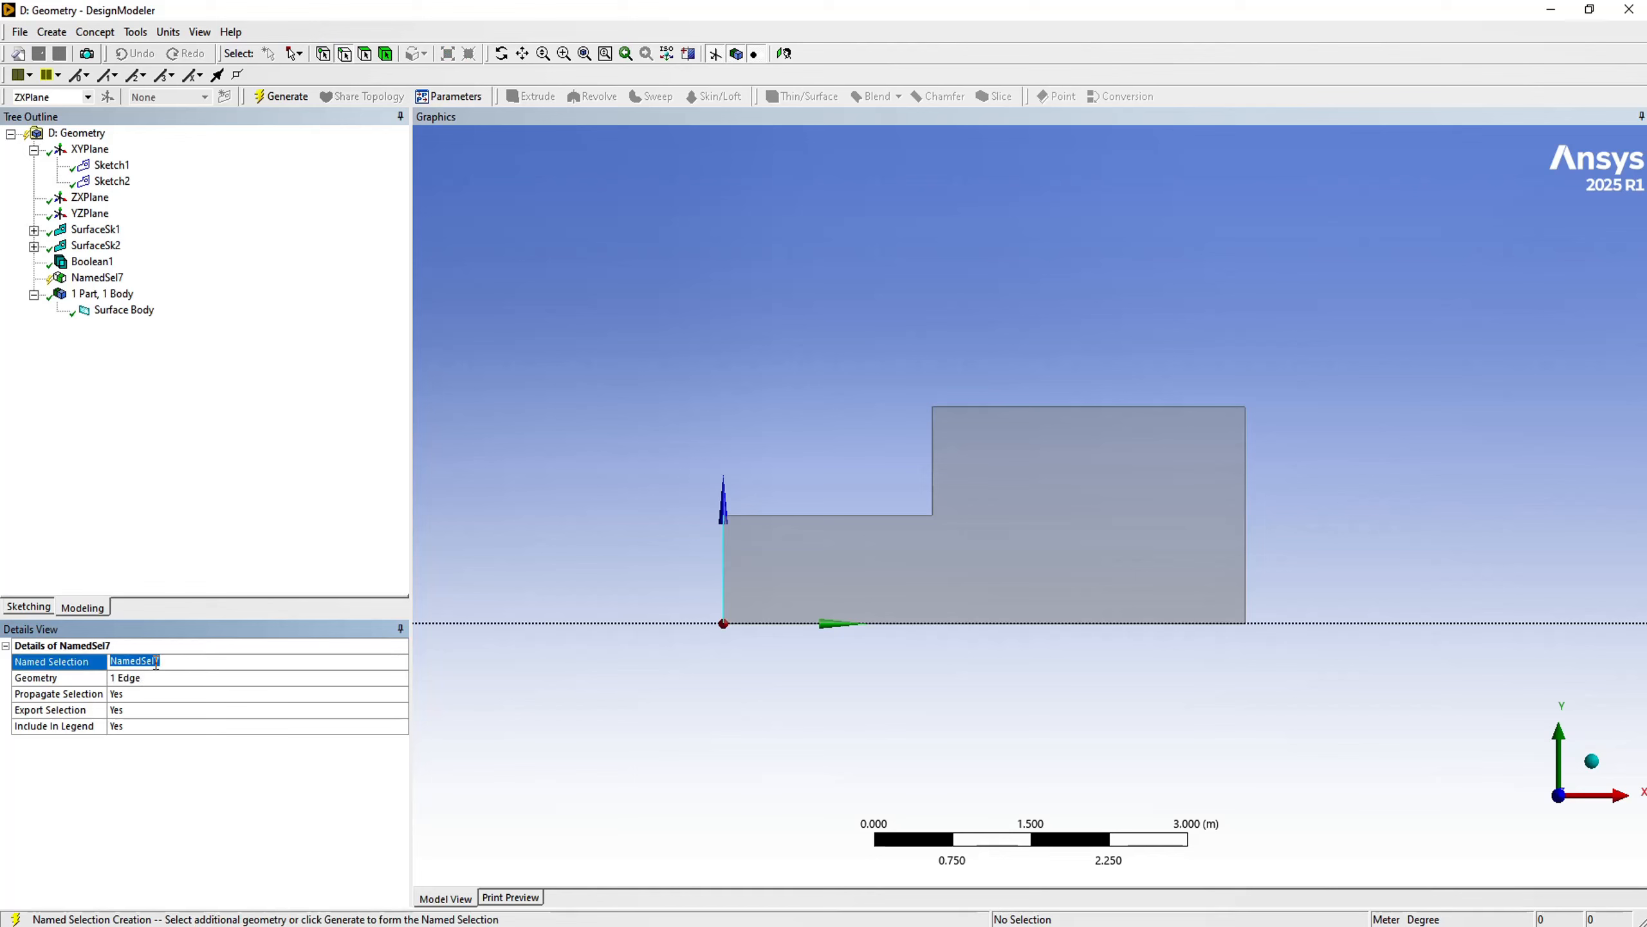
pyautogui.write('Inlet')
pyautogui.click(269, 104)
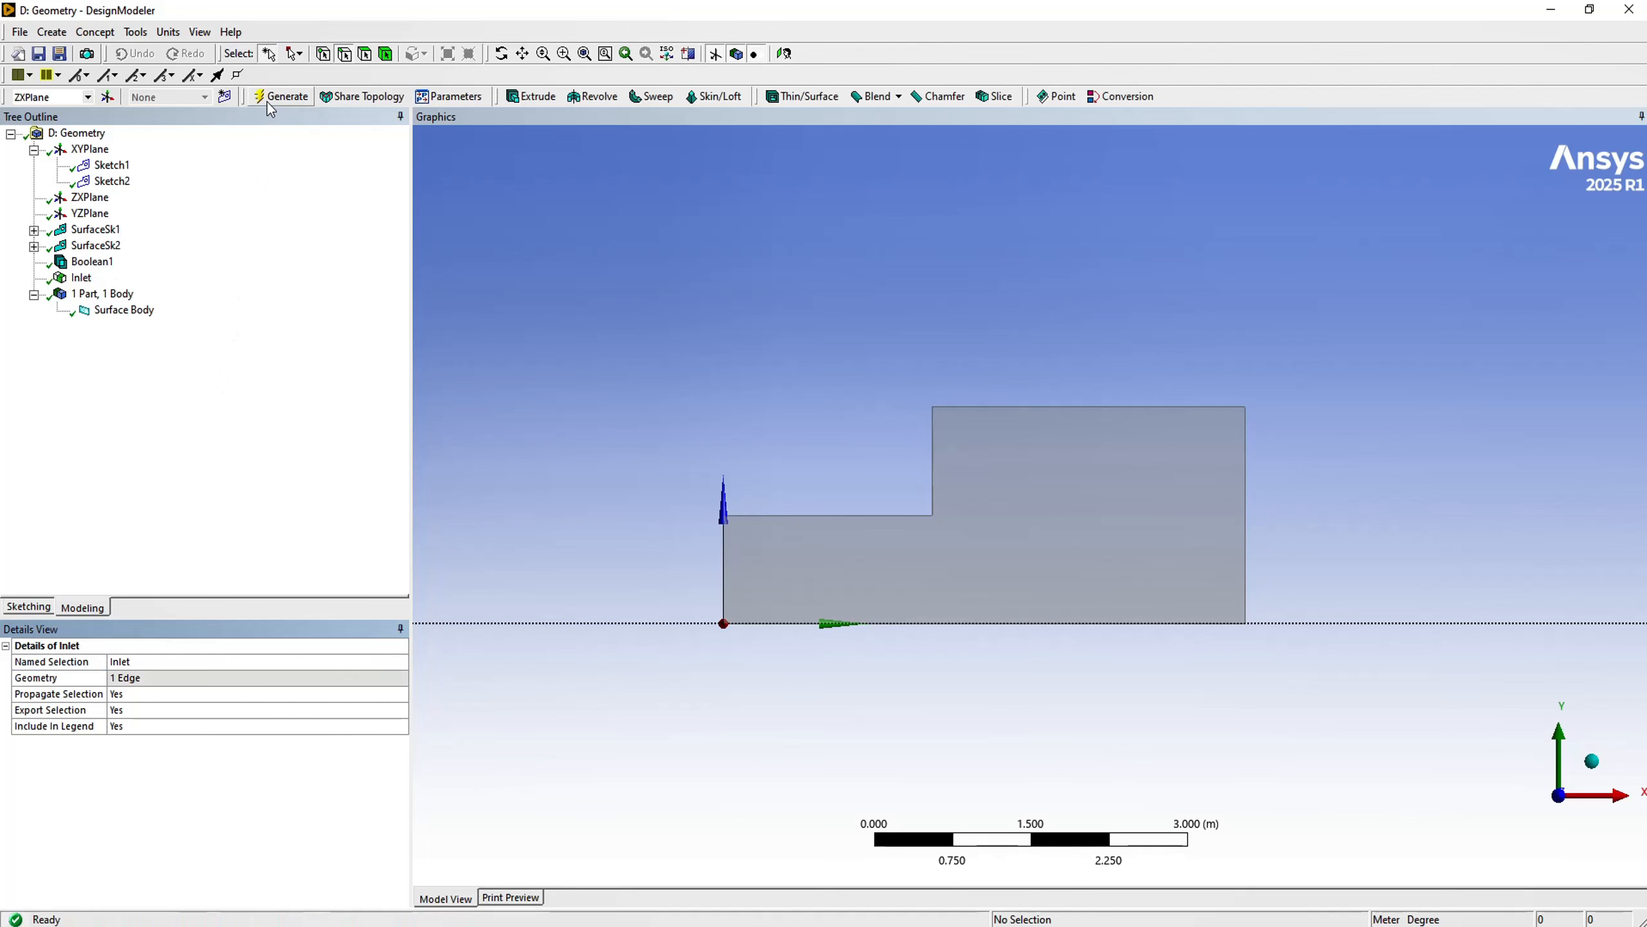
# - Create and generate a named selection called Outlet from the vertical edge at the far end of the wide section
pyautogui.click(1245, 518)
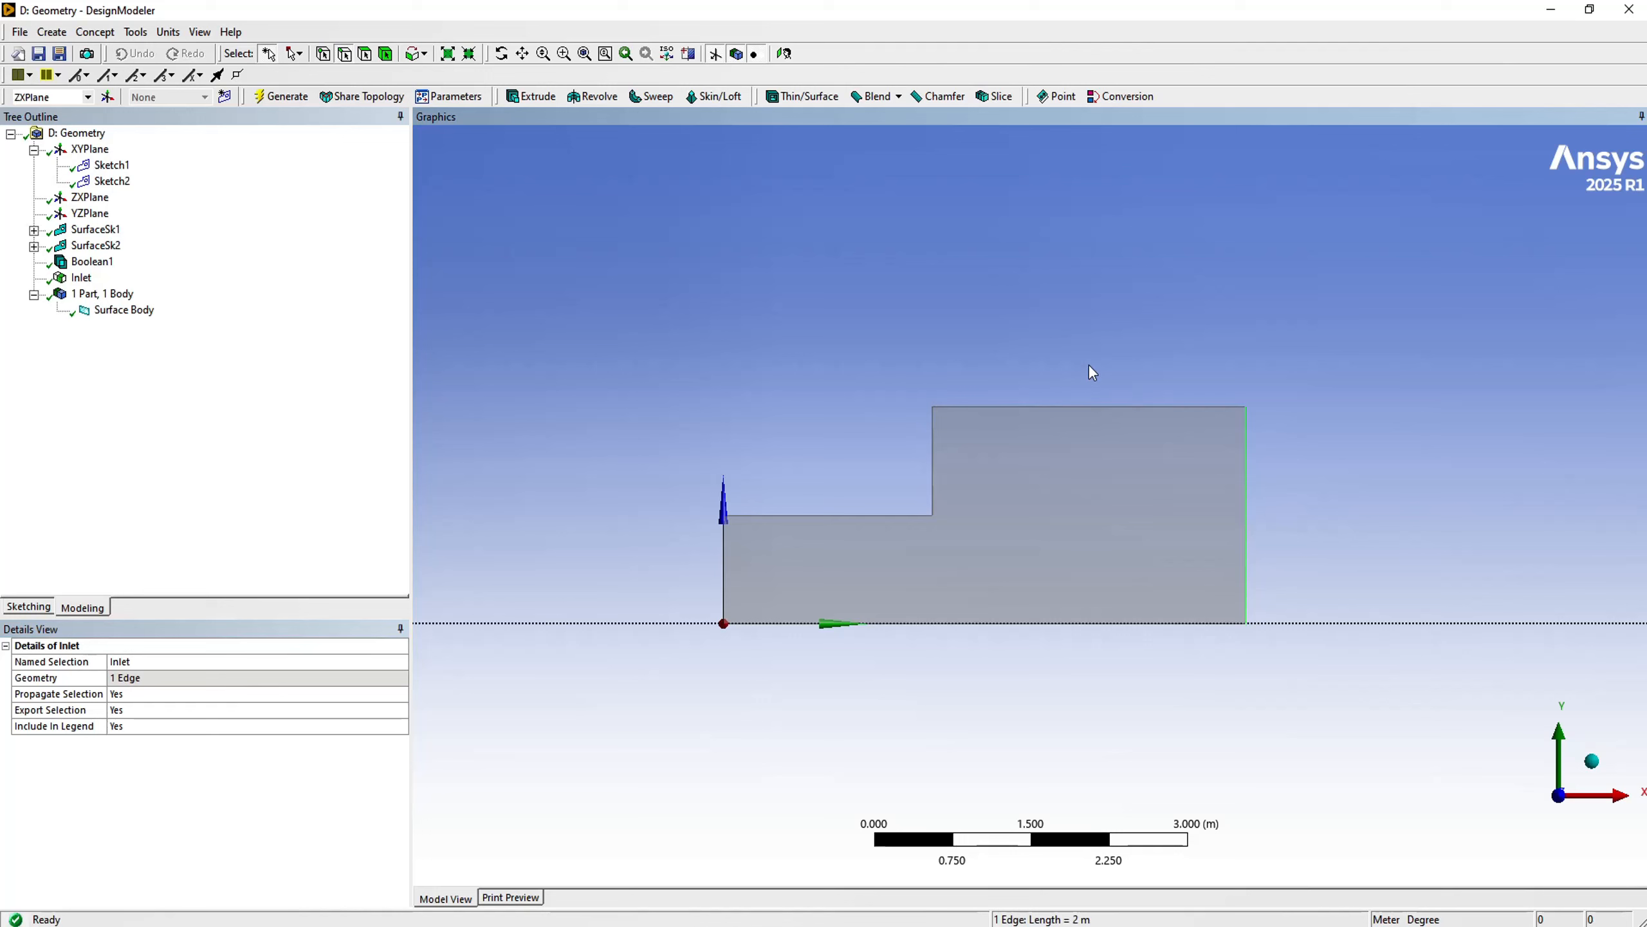
pyautogui.rightClick(1004, 303)
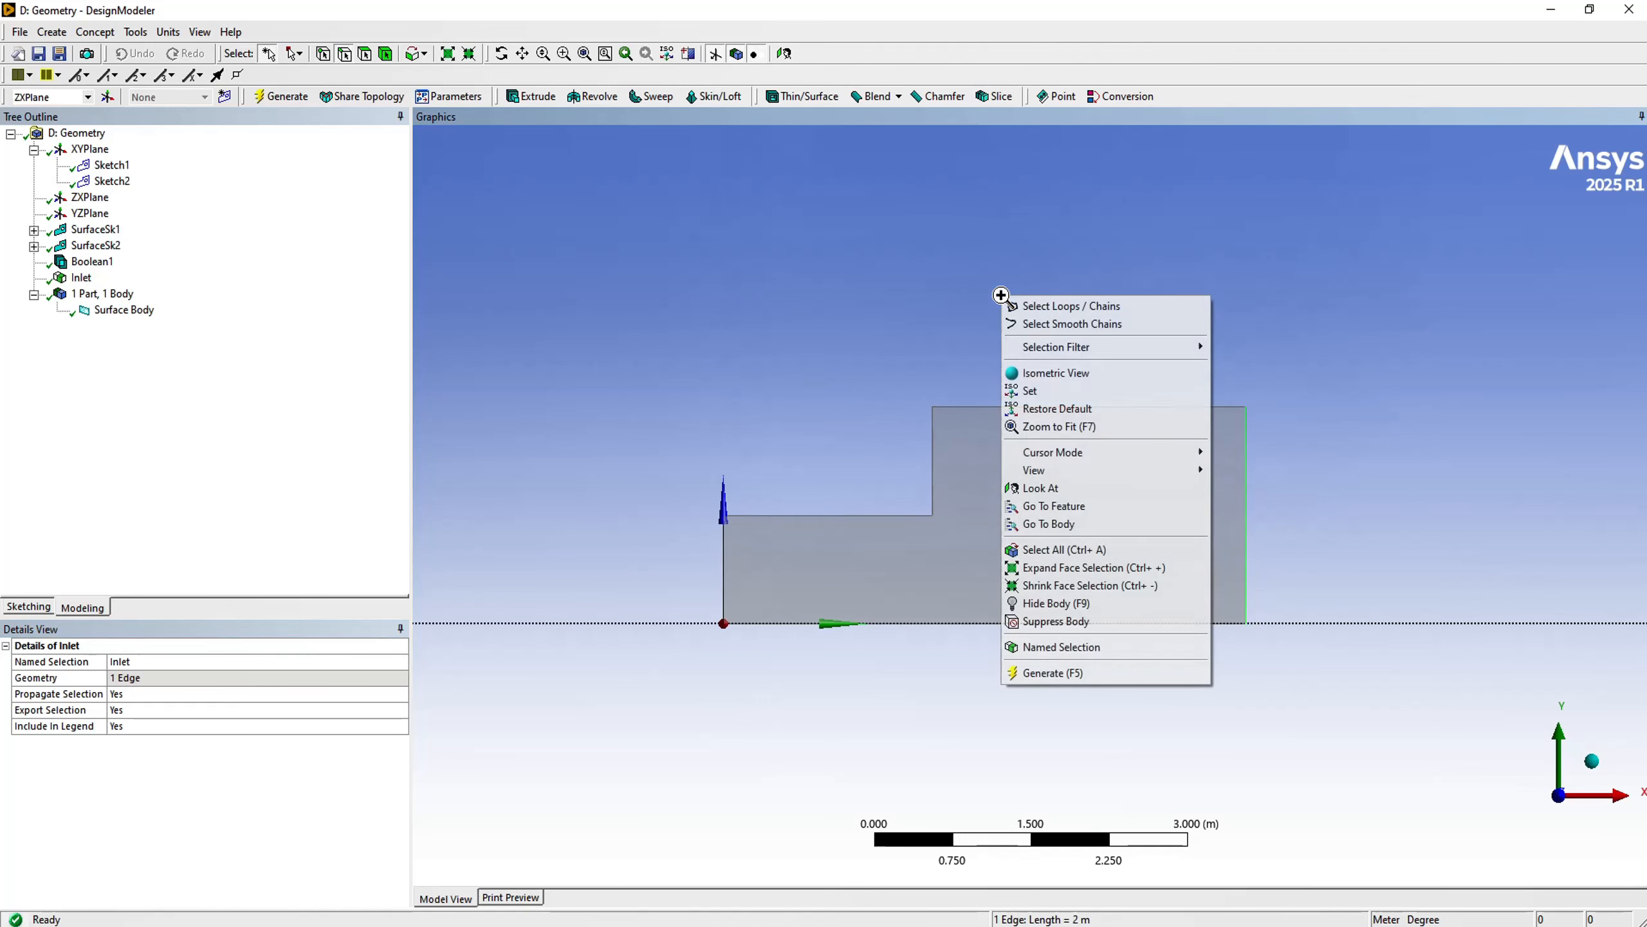
pyautogui.click(1045, 648)
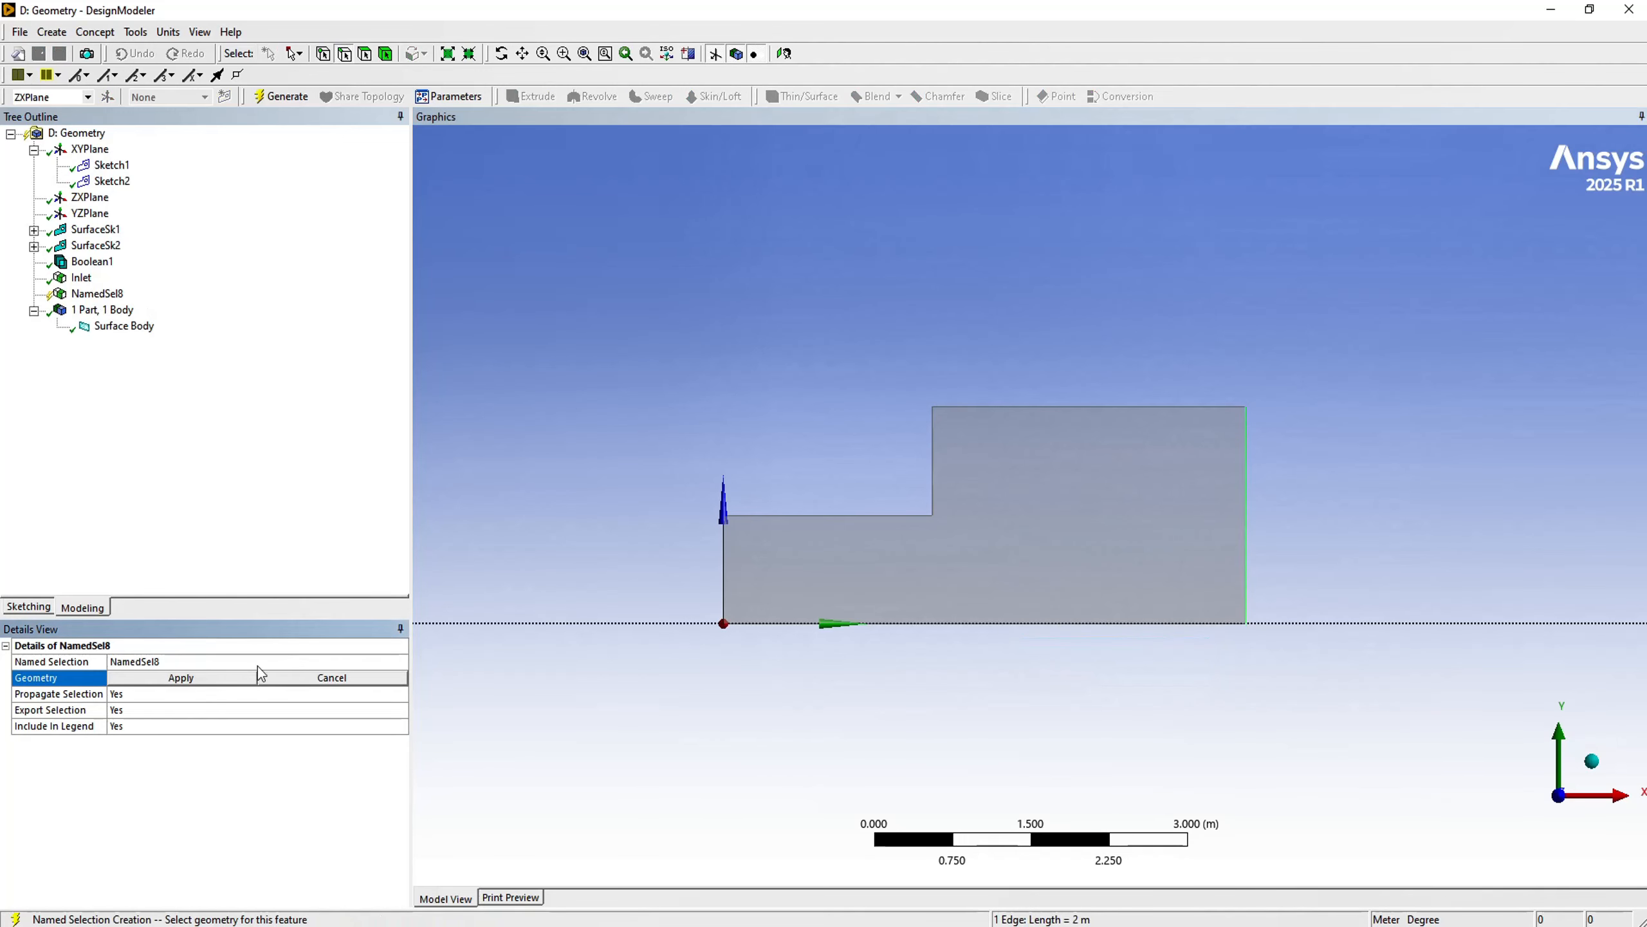
pyautogui.click(210, 679)
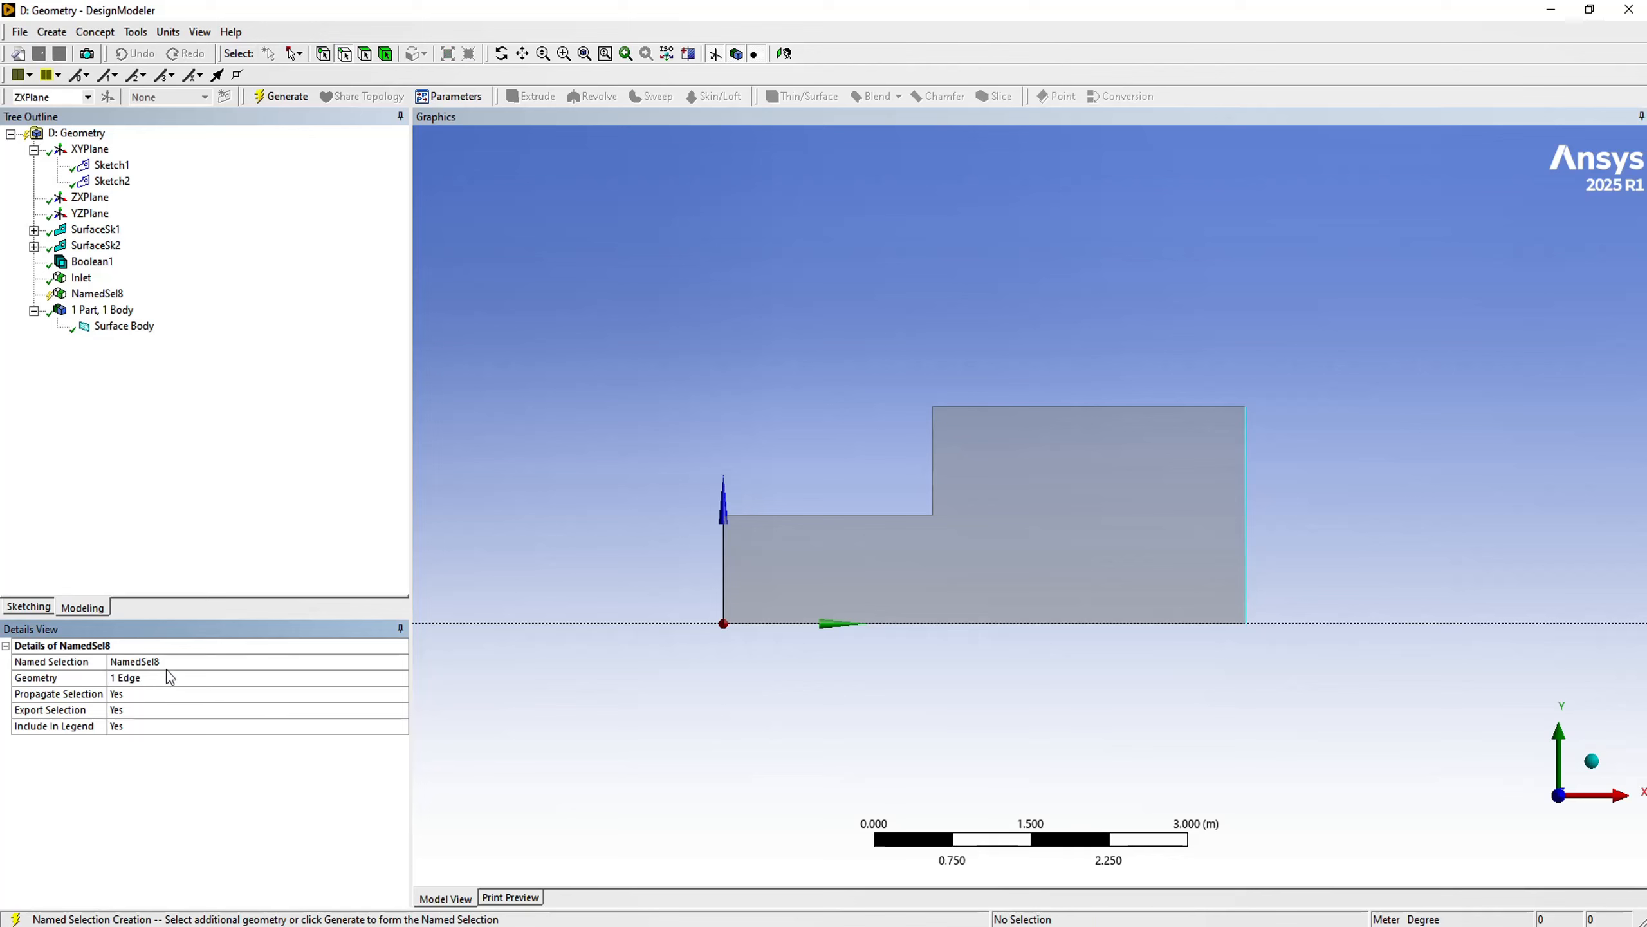
pyautogui.click(150, 661)
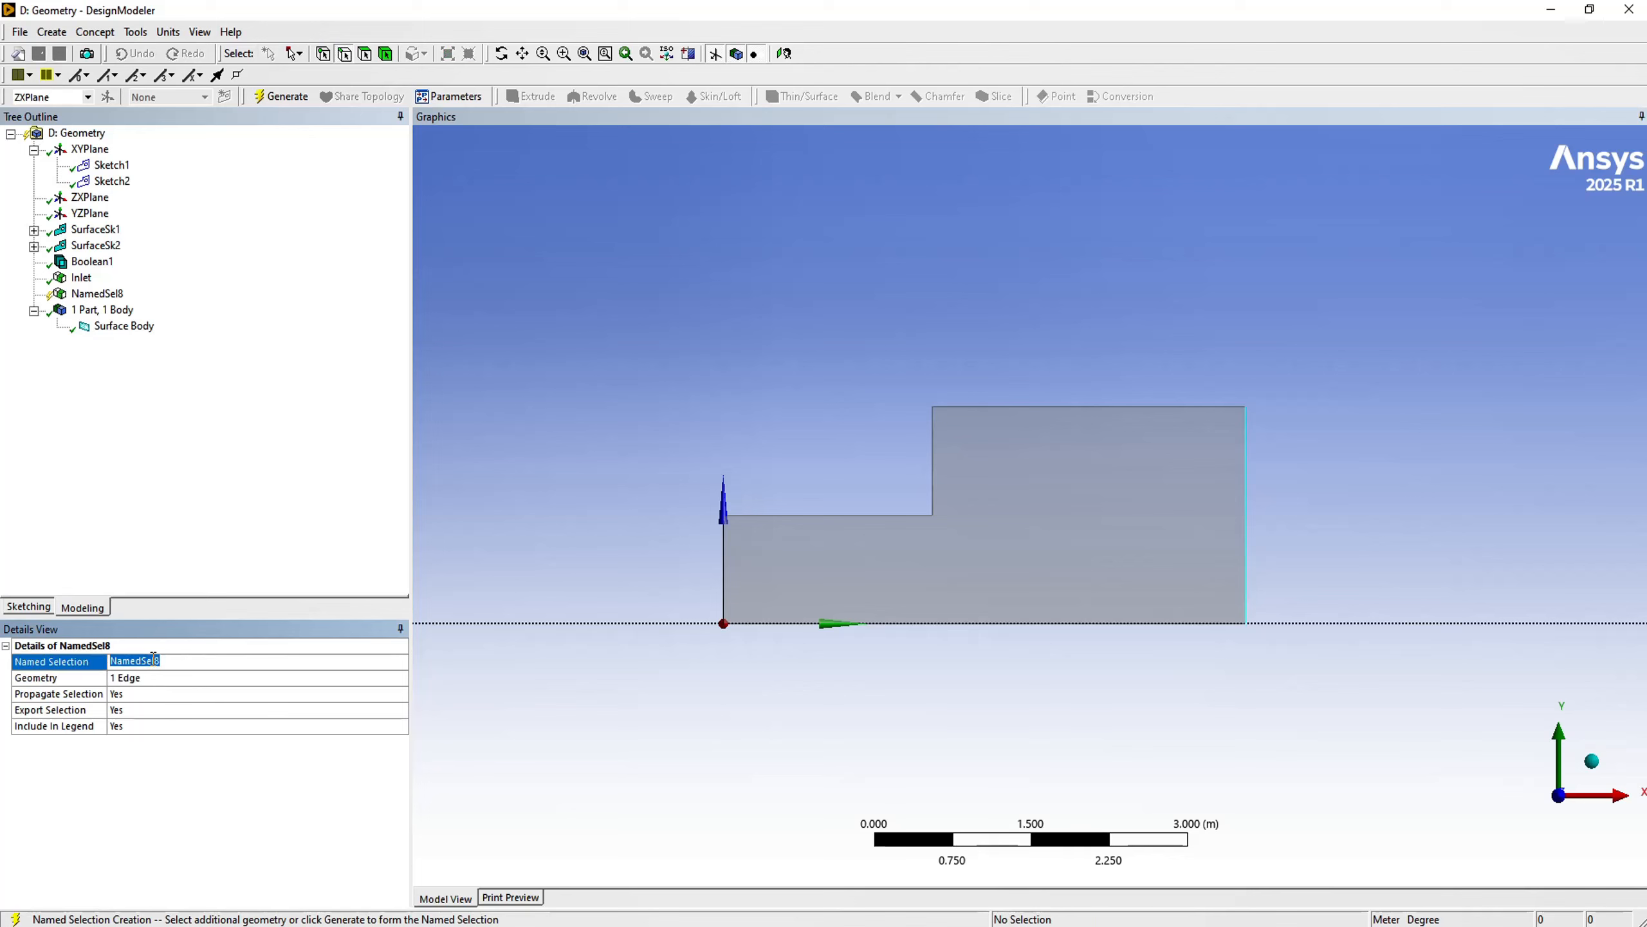
pyautogui.write('Outlet')
pyautogui.press('Return')
pyautogui.click(297, 104)
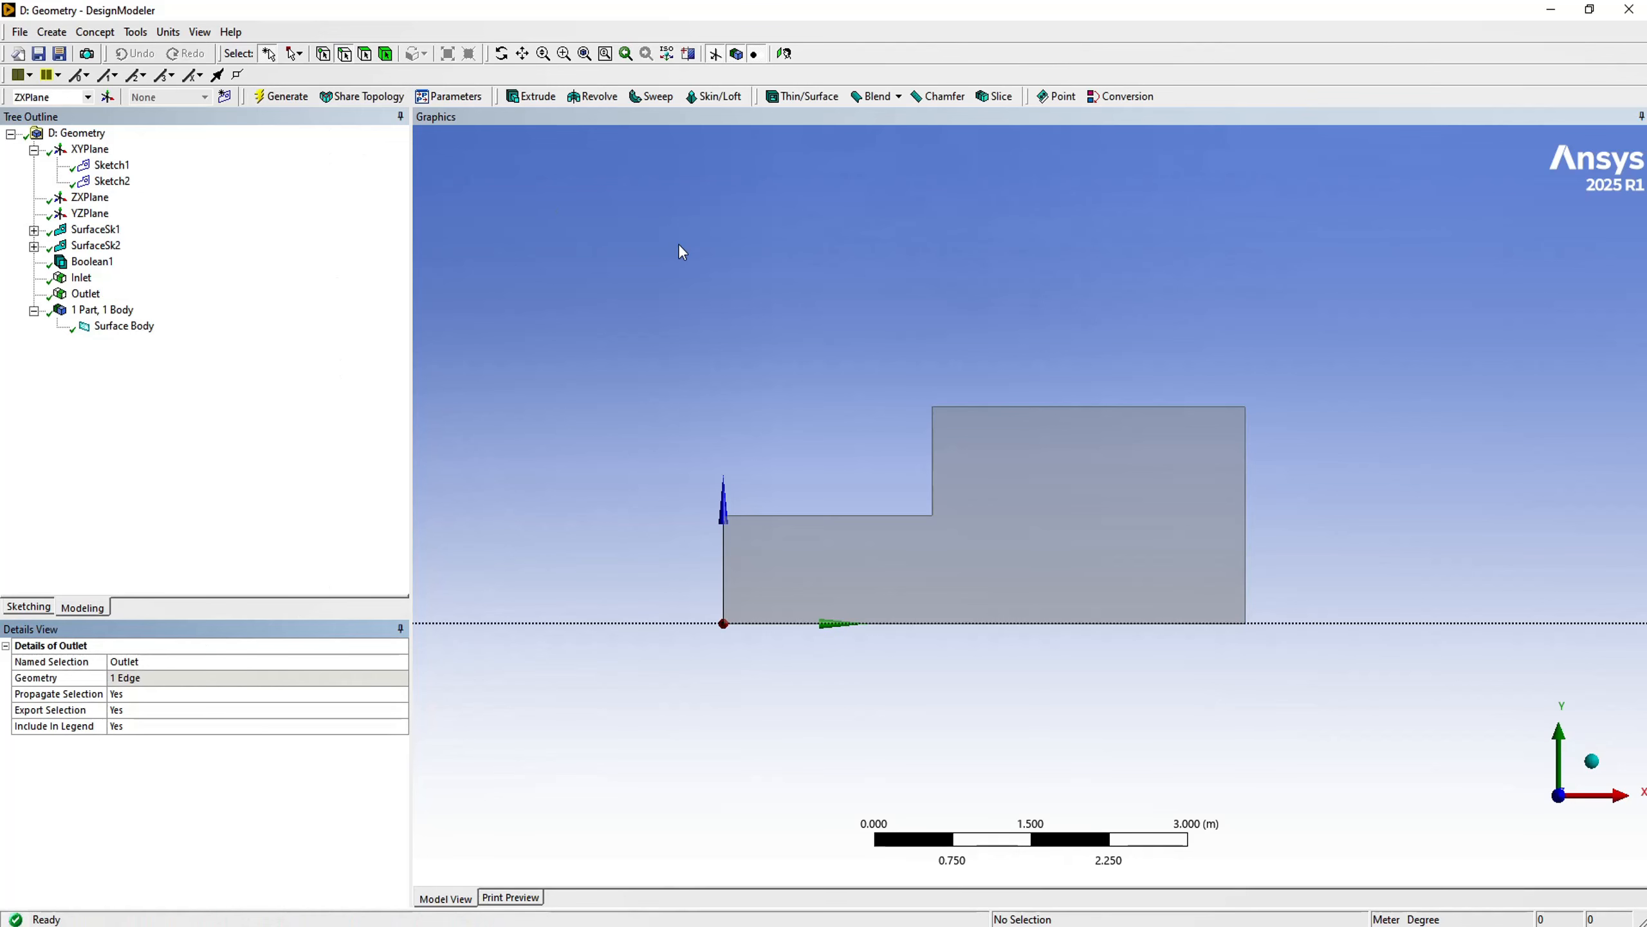
# - Create and generate a named selection called Wall from the two upper horizontal edges, the vertical step edge and the bottom edge
pyautogui.click(1065, 411)
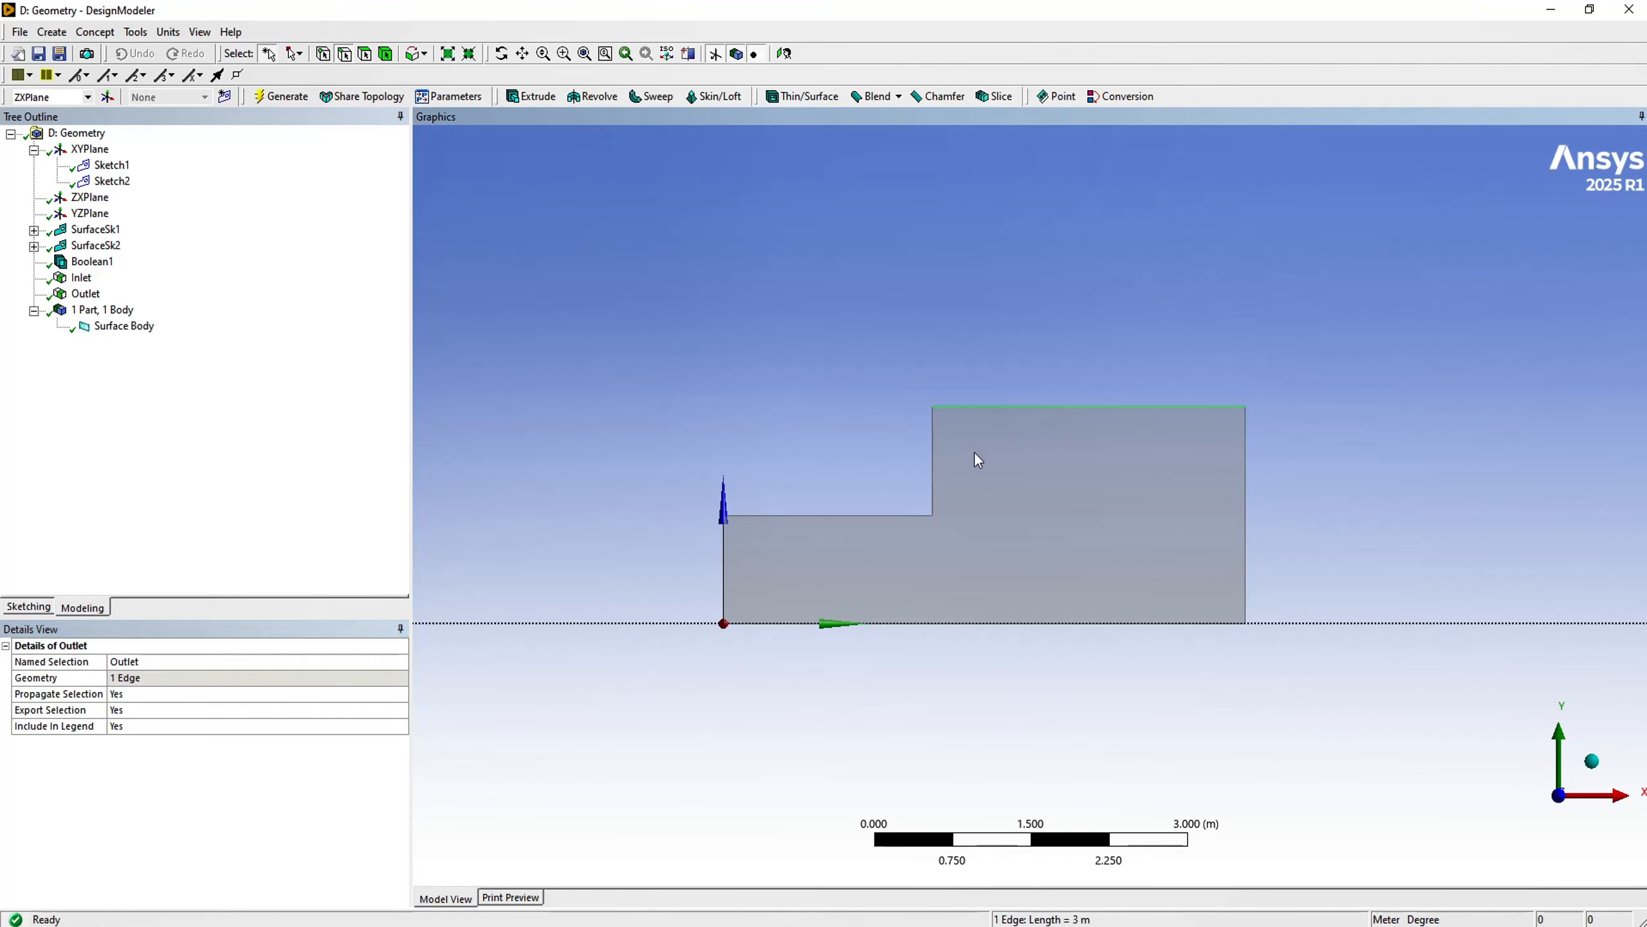
pyautogui.keyDown('ctrl'); pyautogui.click(933, 457); pyautogui.keyUp('ctrl')
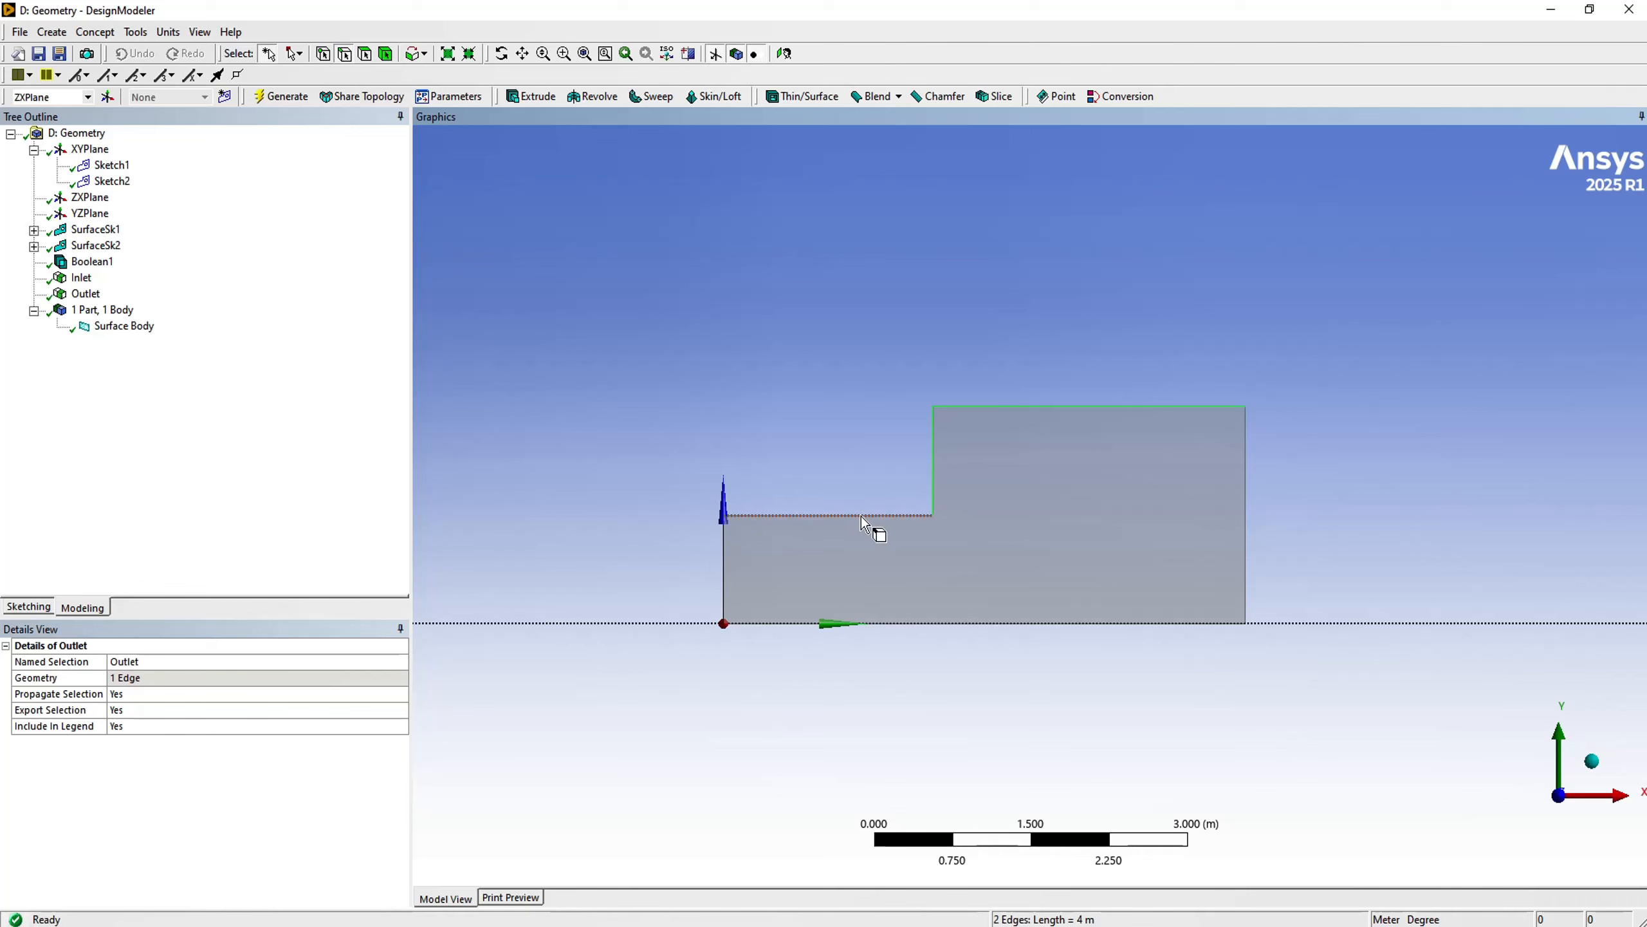
pyautogui.keyDown('ctrl'); pyautogui.click(861, 515); pyautogui.keyUp('ctrl')
pyautogui.keyDown('ctrl'); pyautogui.click(874, 624); pyautogui.keyUp('ctrl')
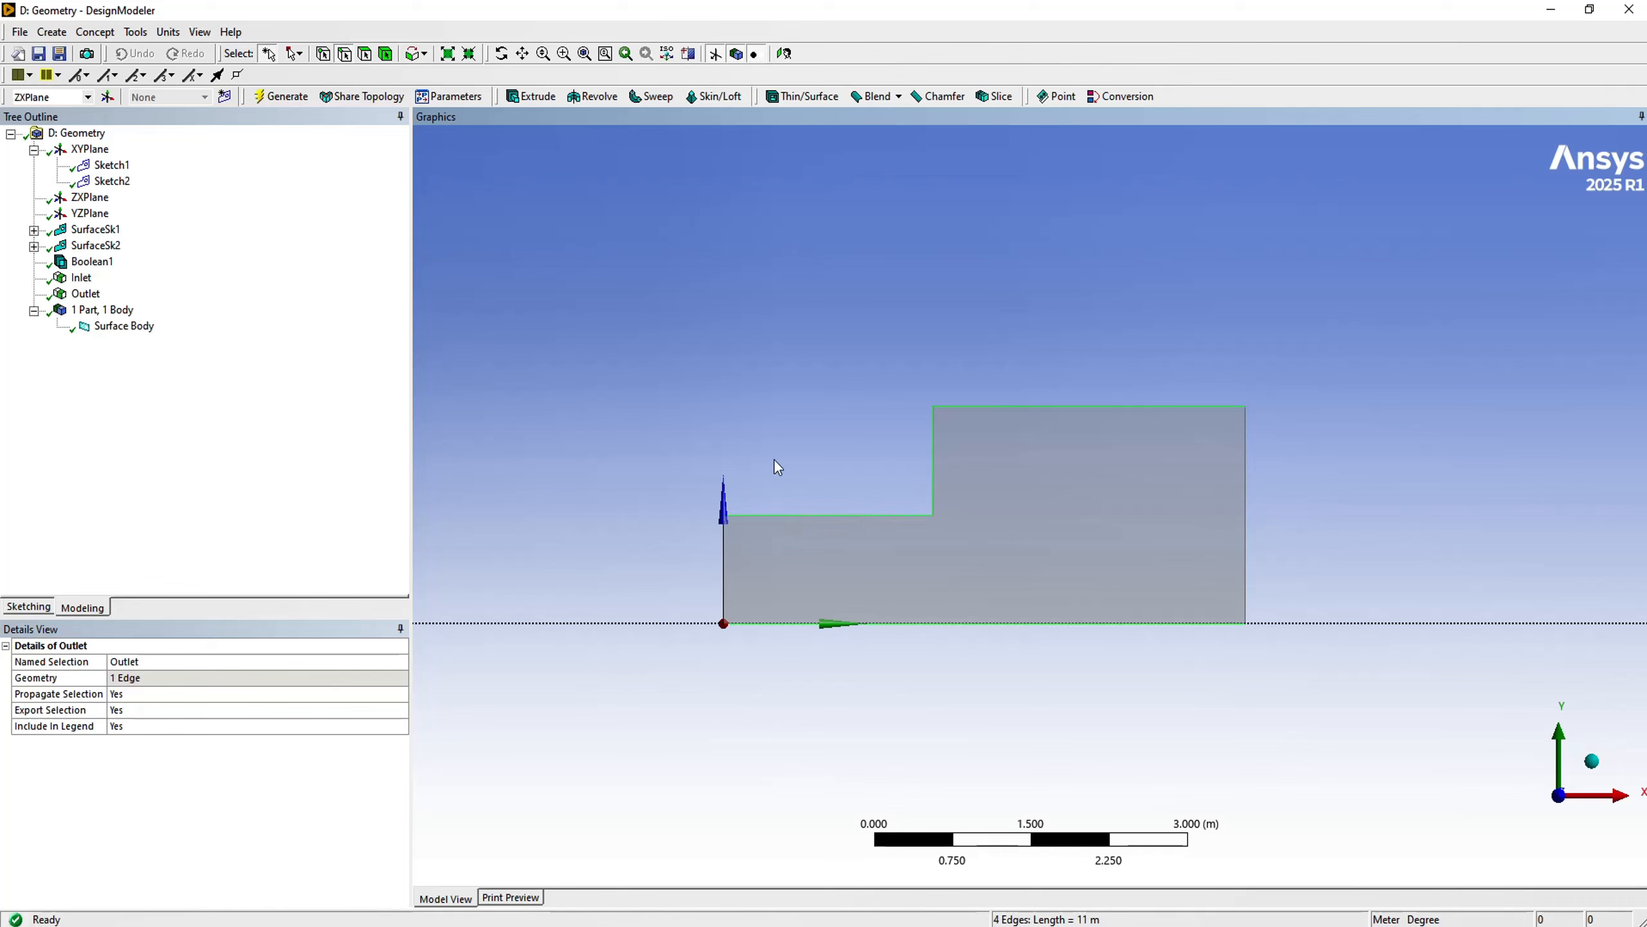
pyautogui.rightClick(703, 366)
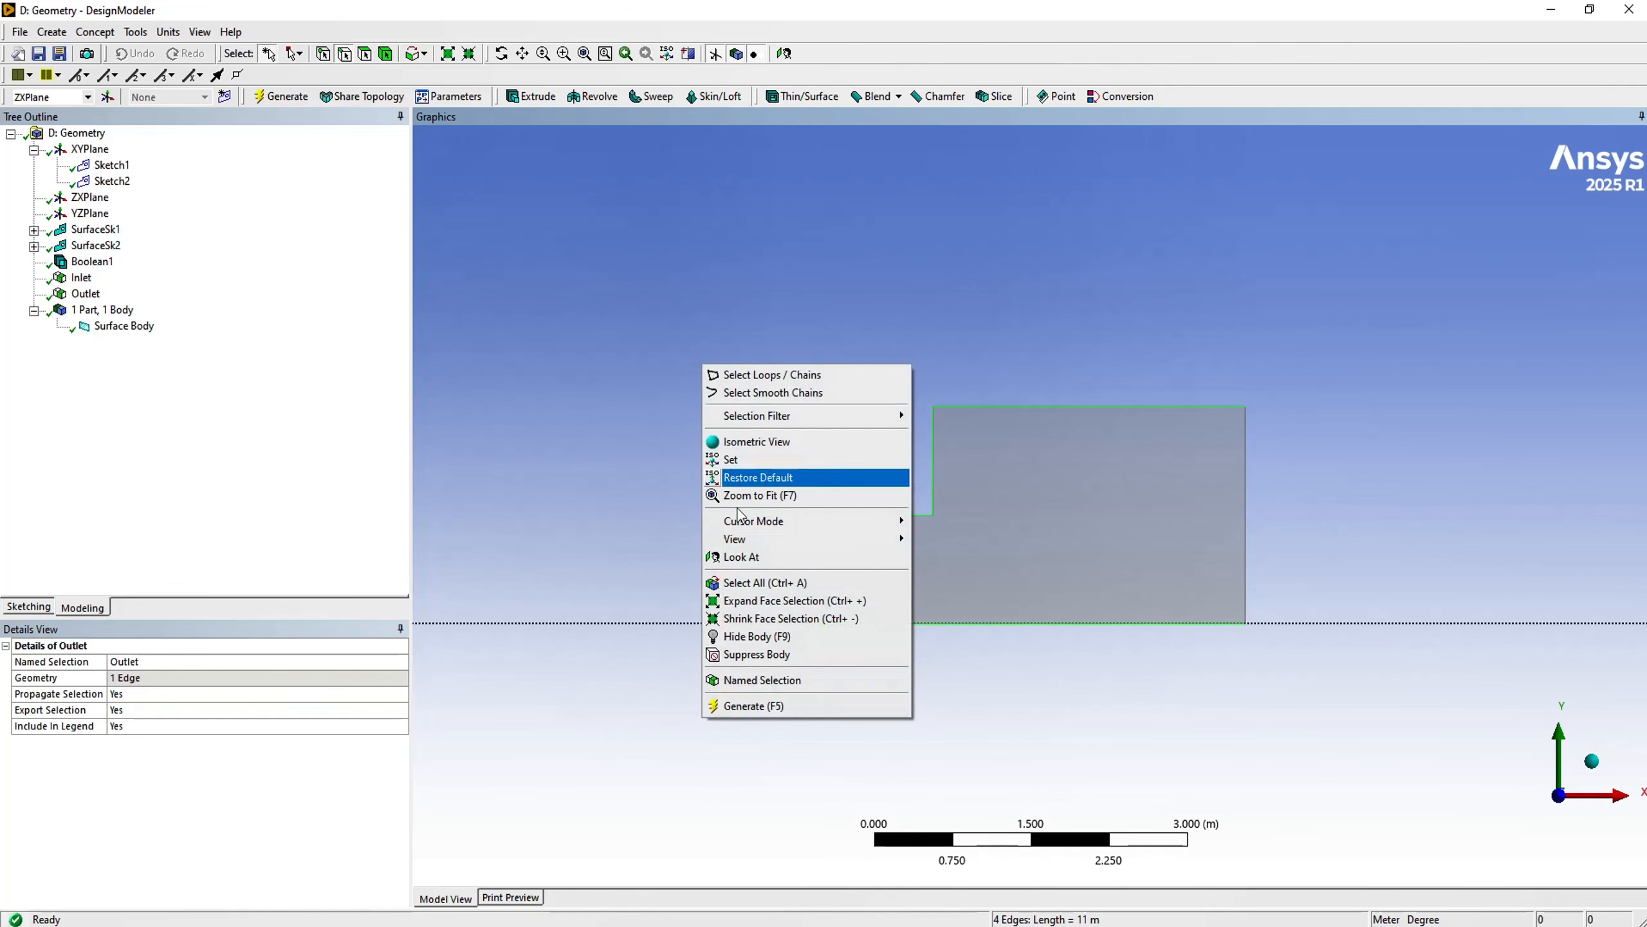
pyautogui.click(754, 680)
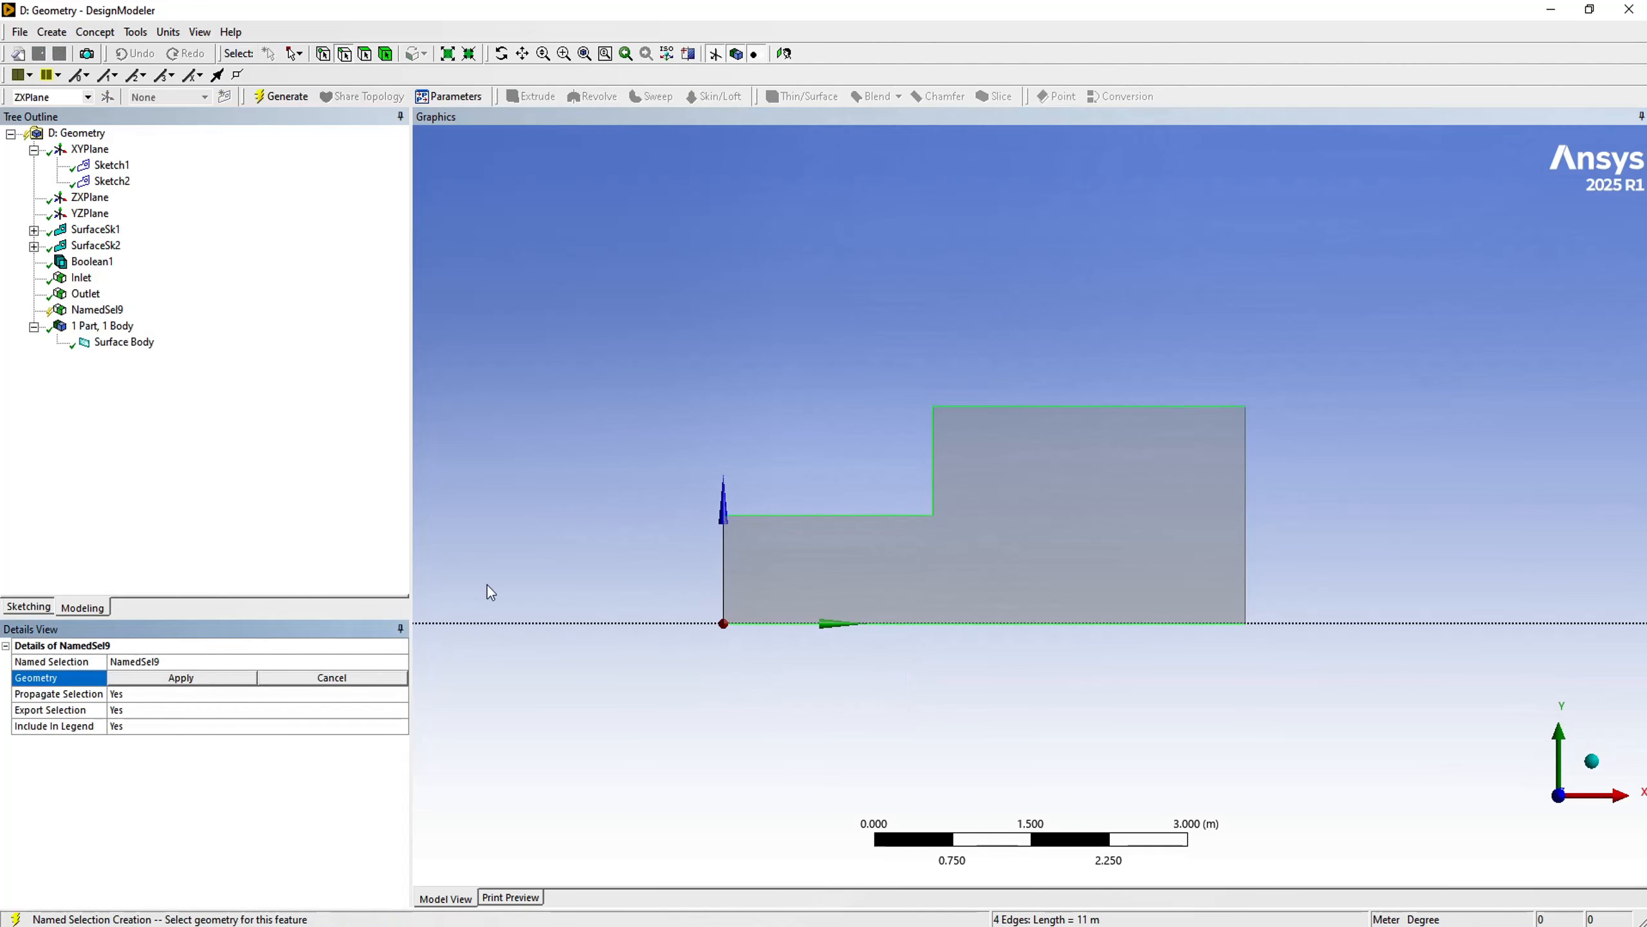
pyautogui.click(162, 678)
pyautogui.click(155, 661)
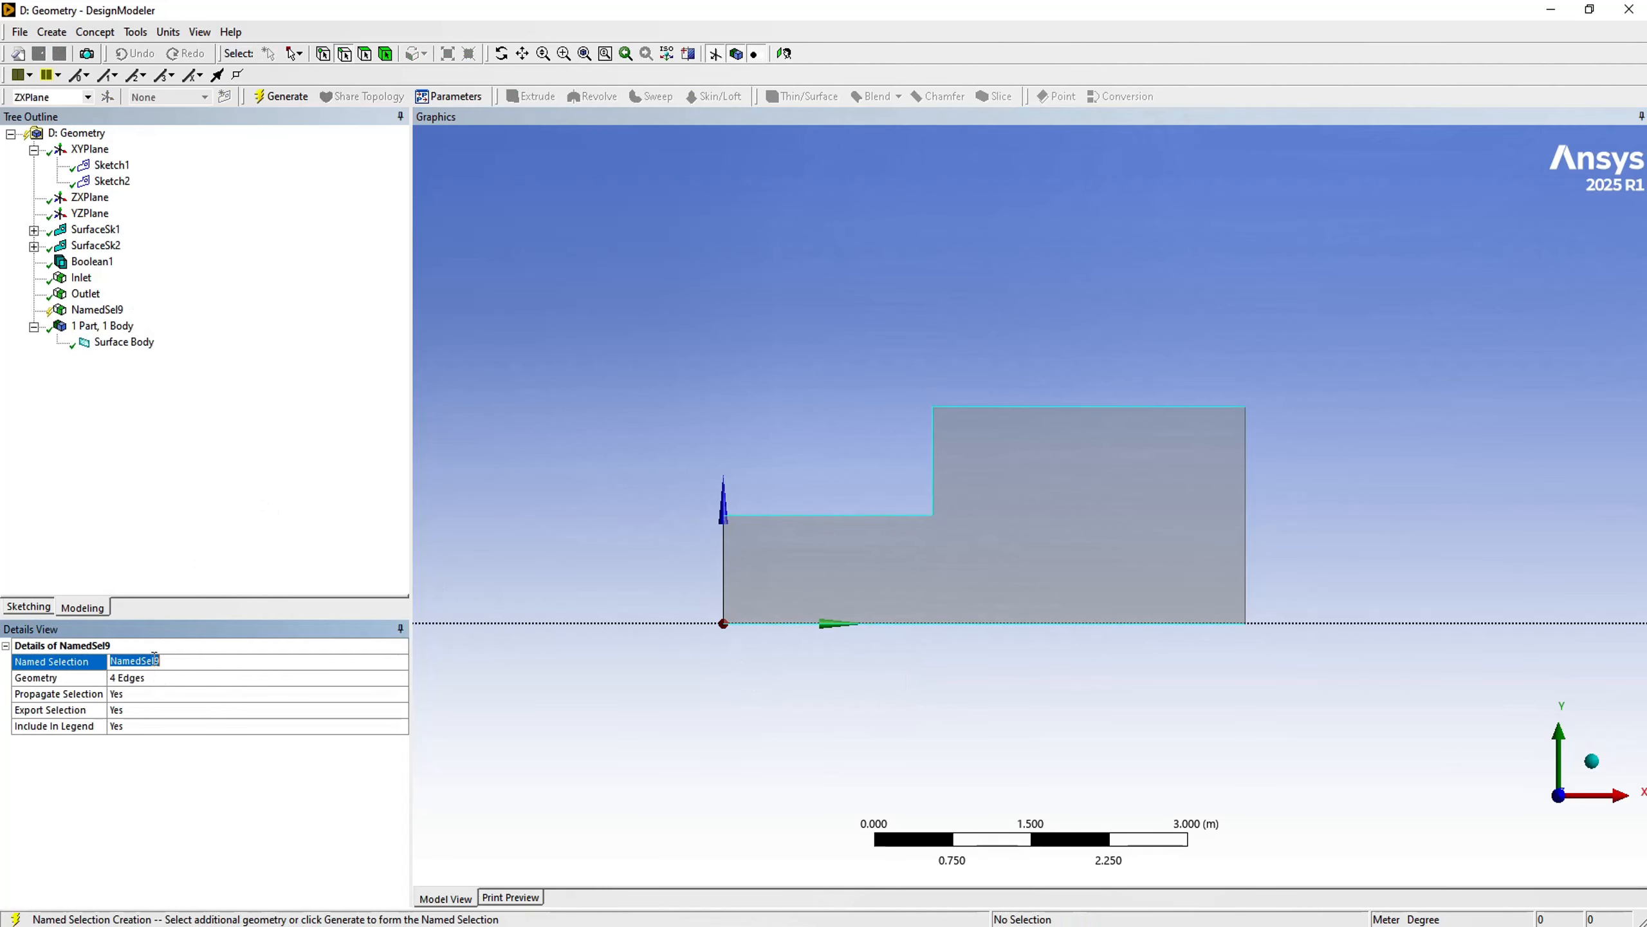
pyautogui.write('Wall')
pyautogui.press('Return')
pyautogui.click(283, 98)
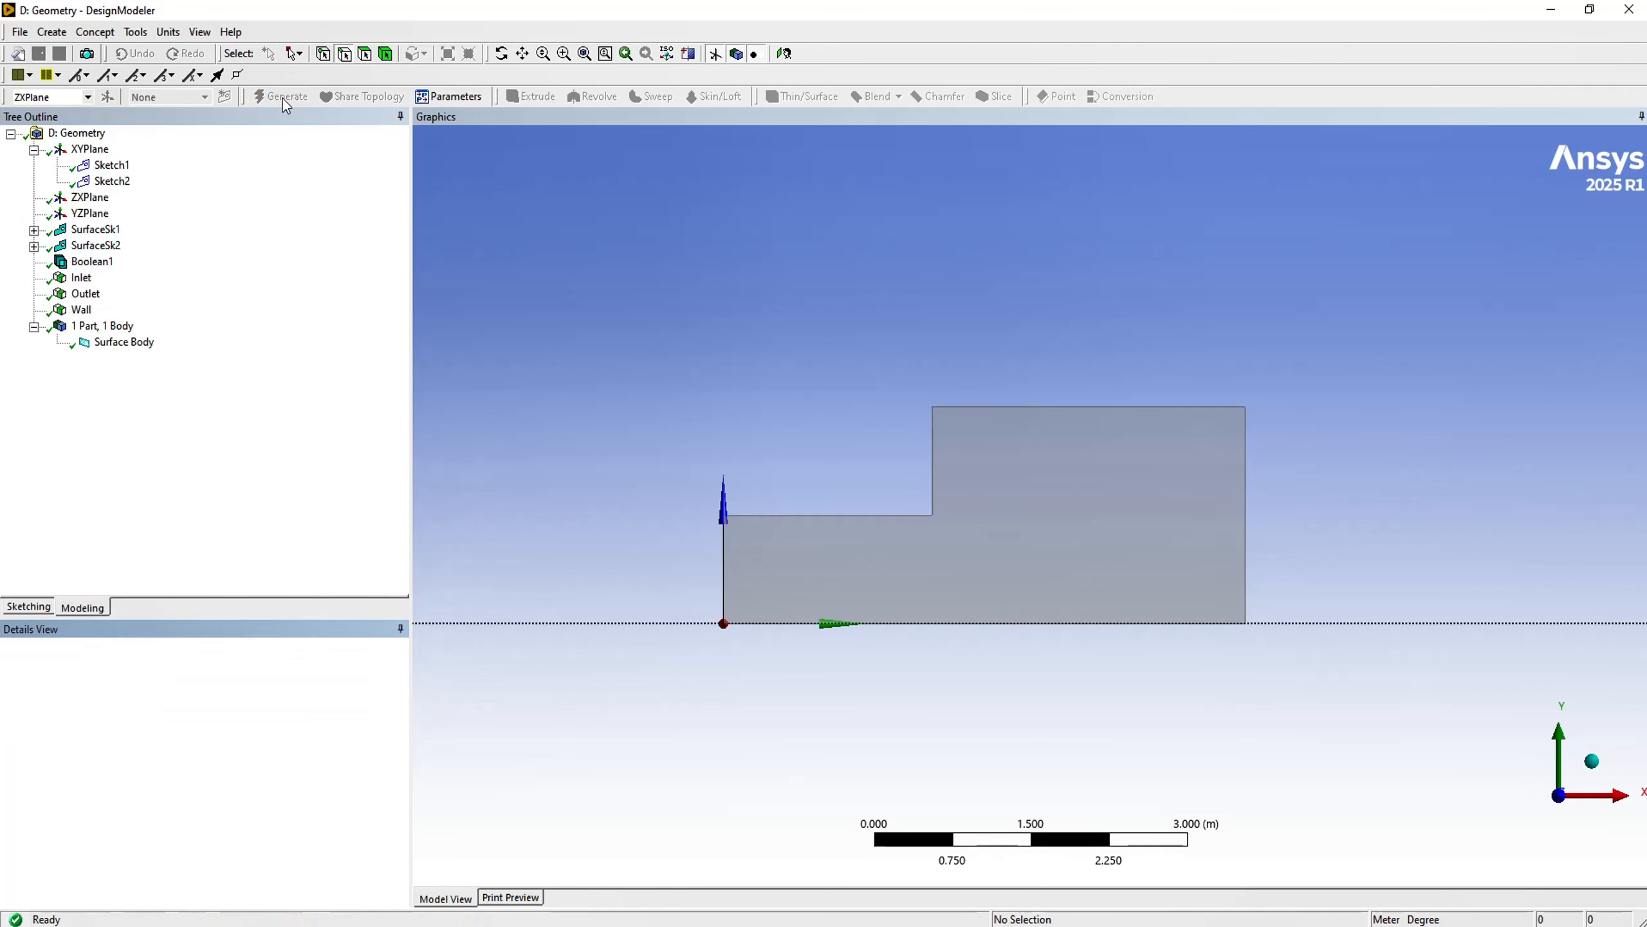
pyautogui.click(386, 55)
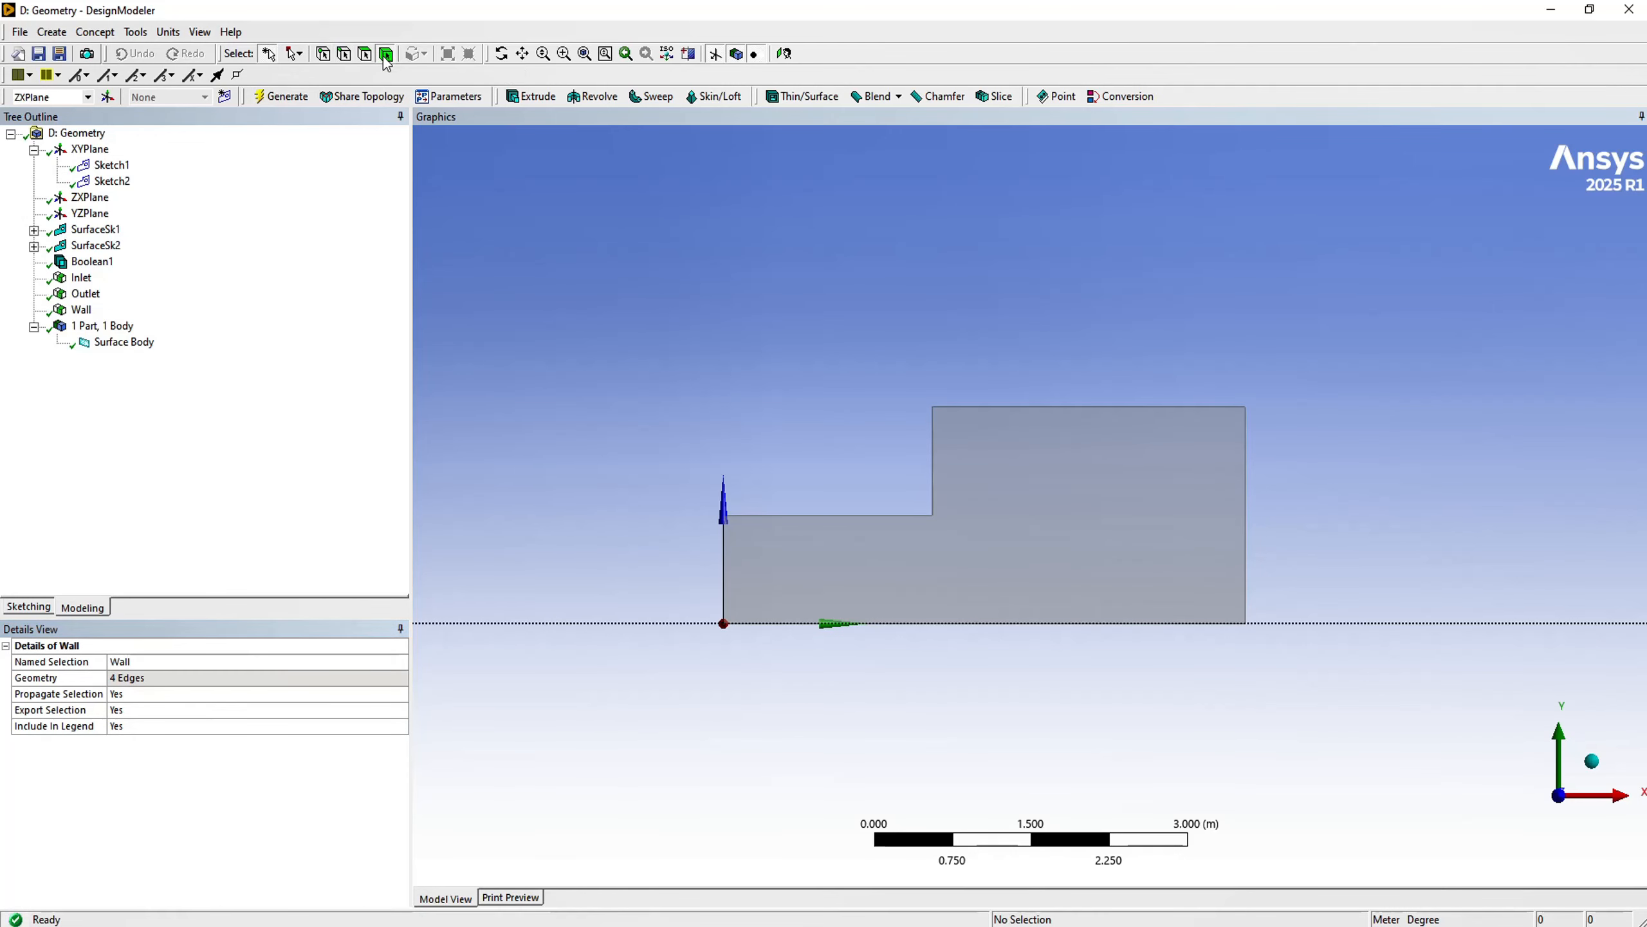
pyautogui.click(819, 577)
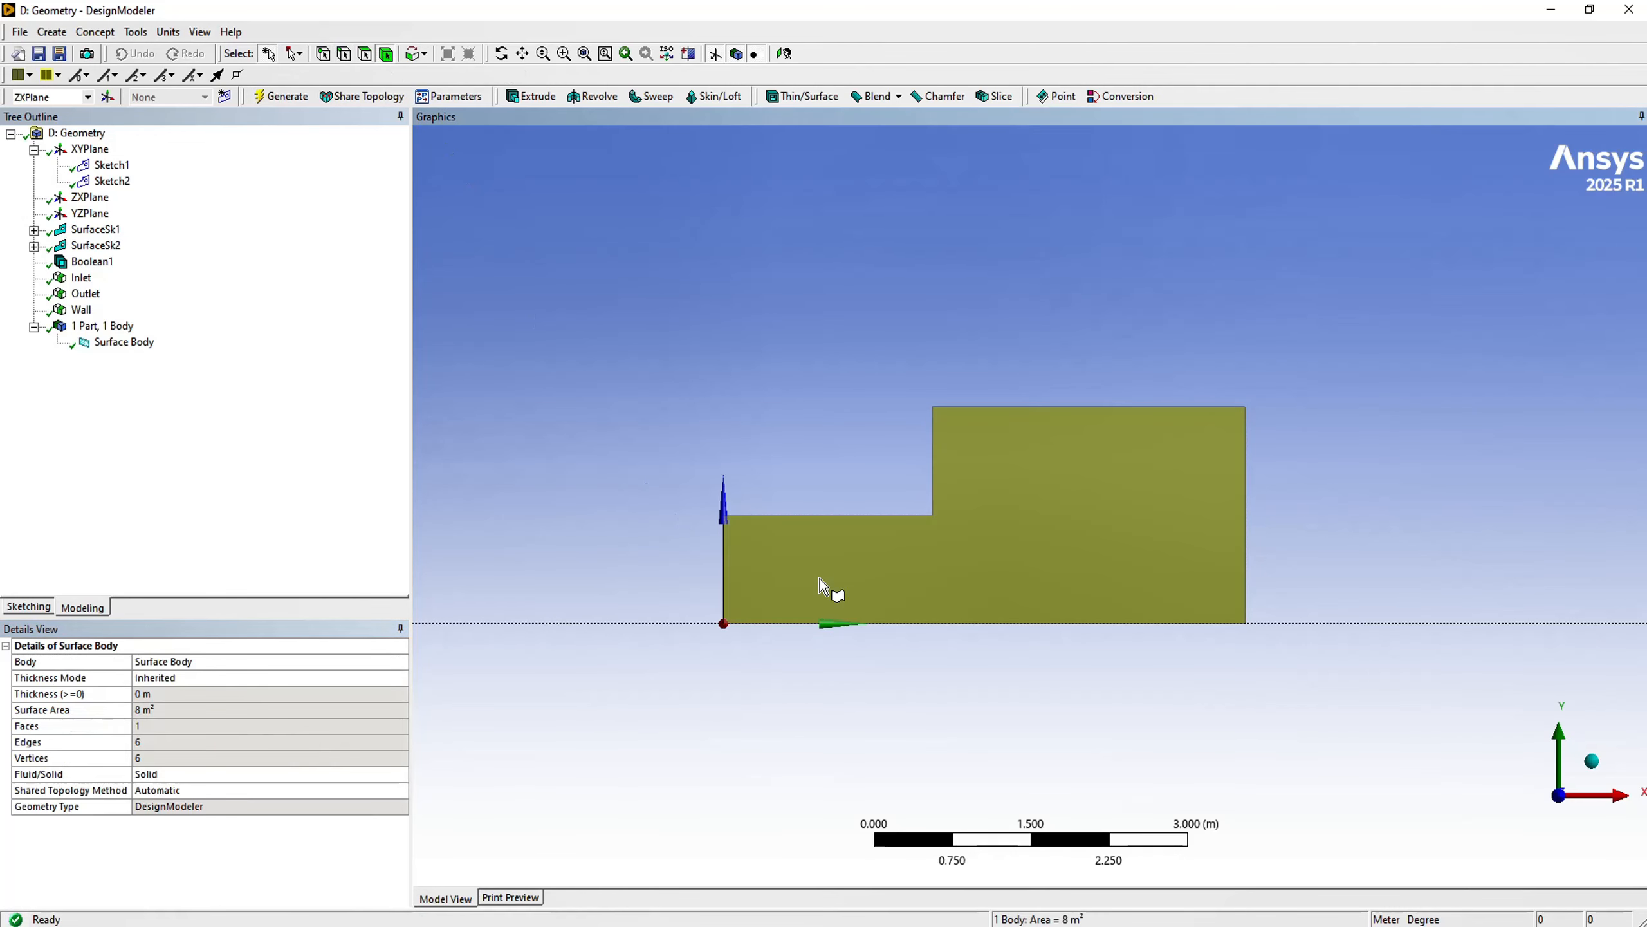
pyautogui.click(366, 55)
pyautogui.click(807, 545)
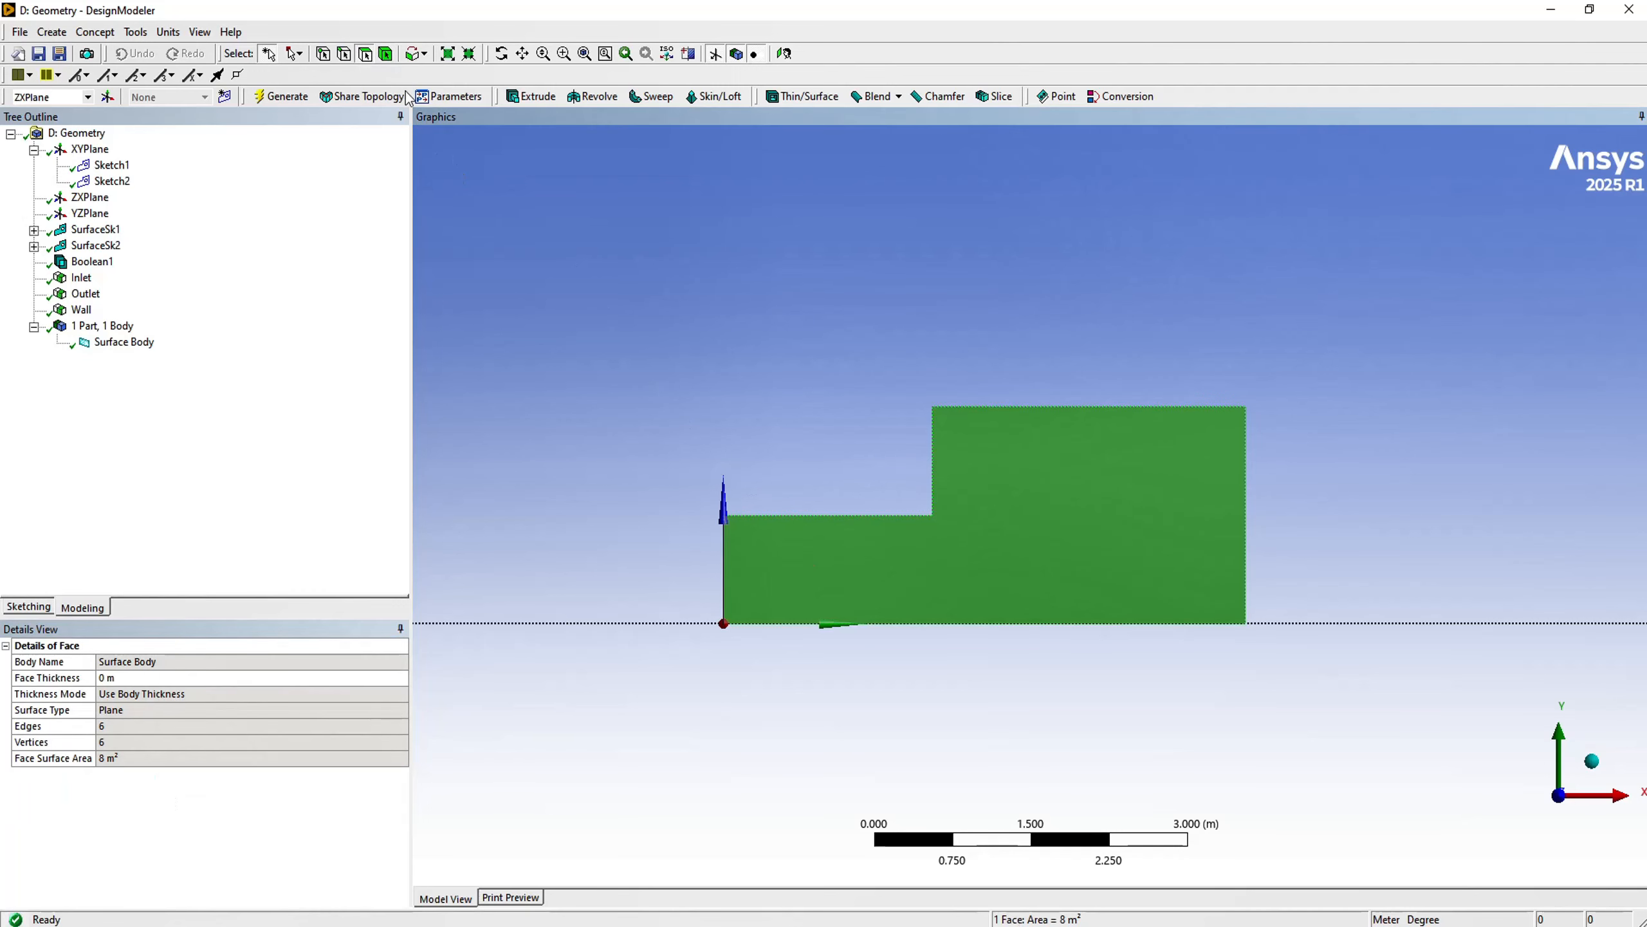
# - Select the whole surface as a body and generate a named selection called Flow from it
pyautogui.click(388, 57)
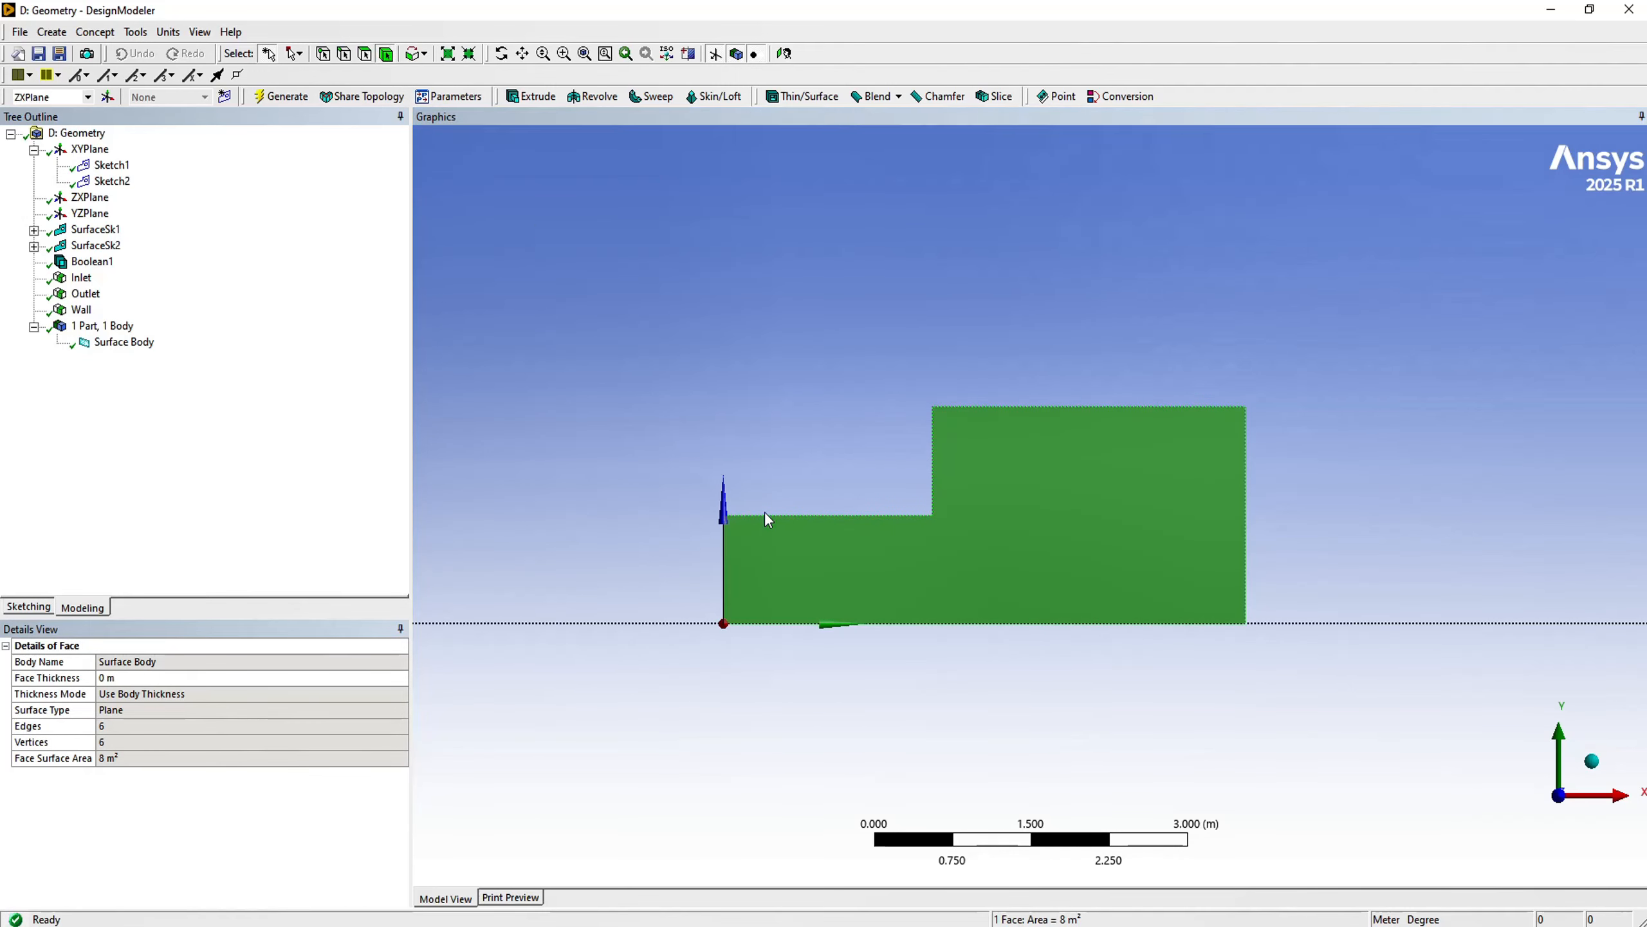
pyautogui.click(844, 585)
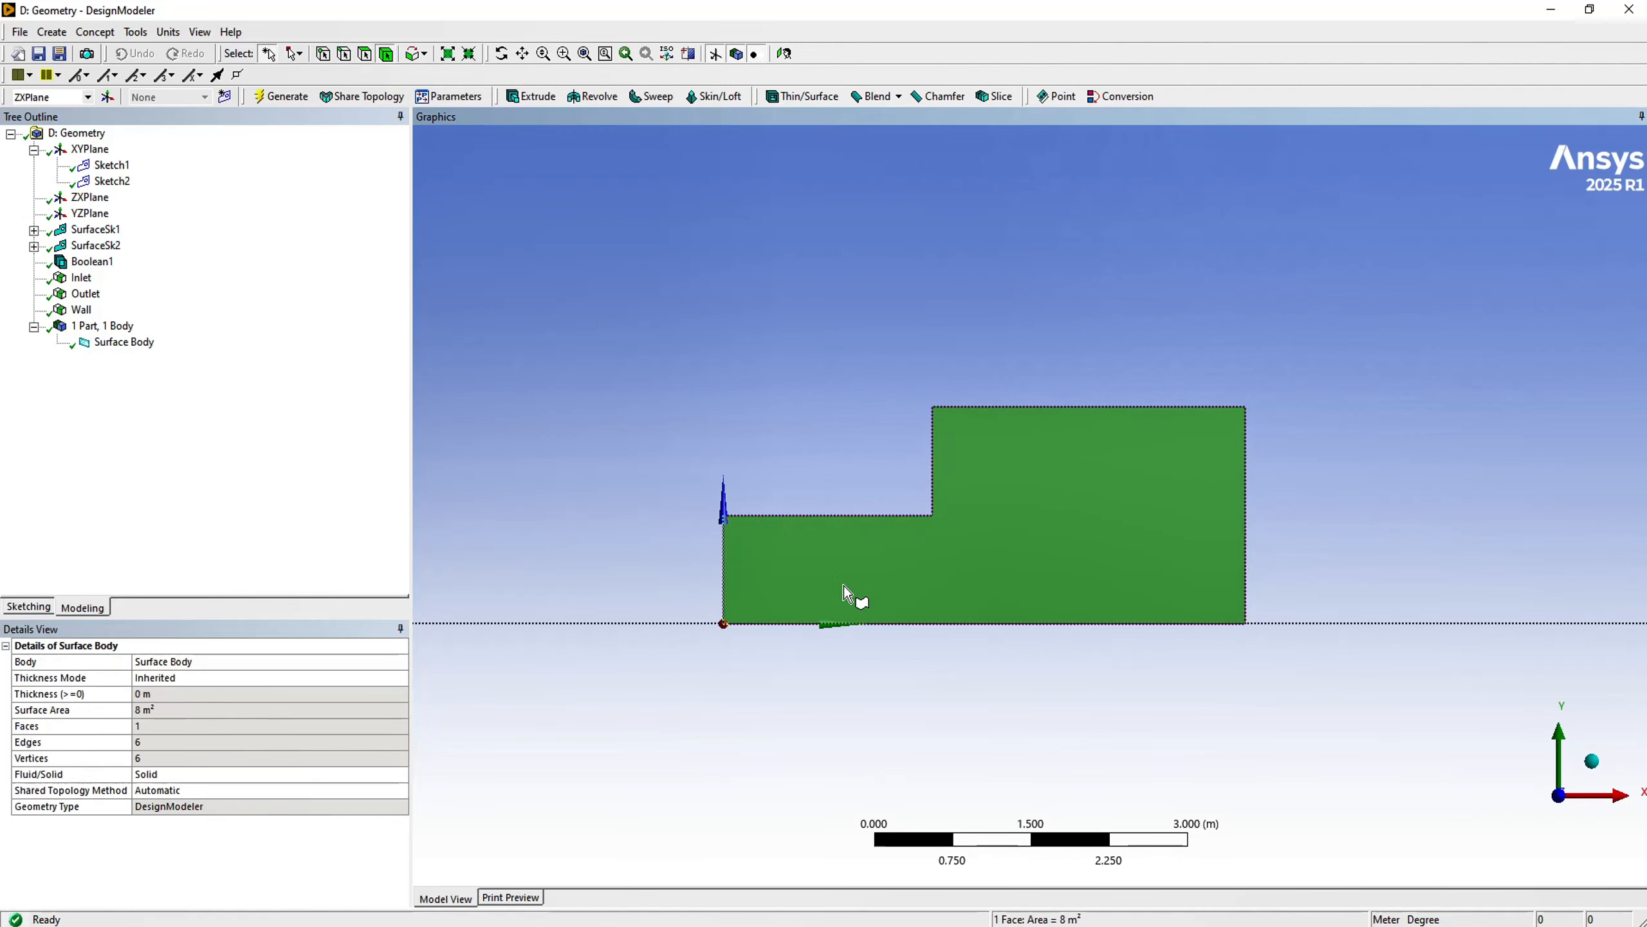
pyautogui.rightClick(574, 320)
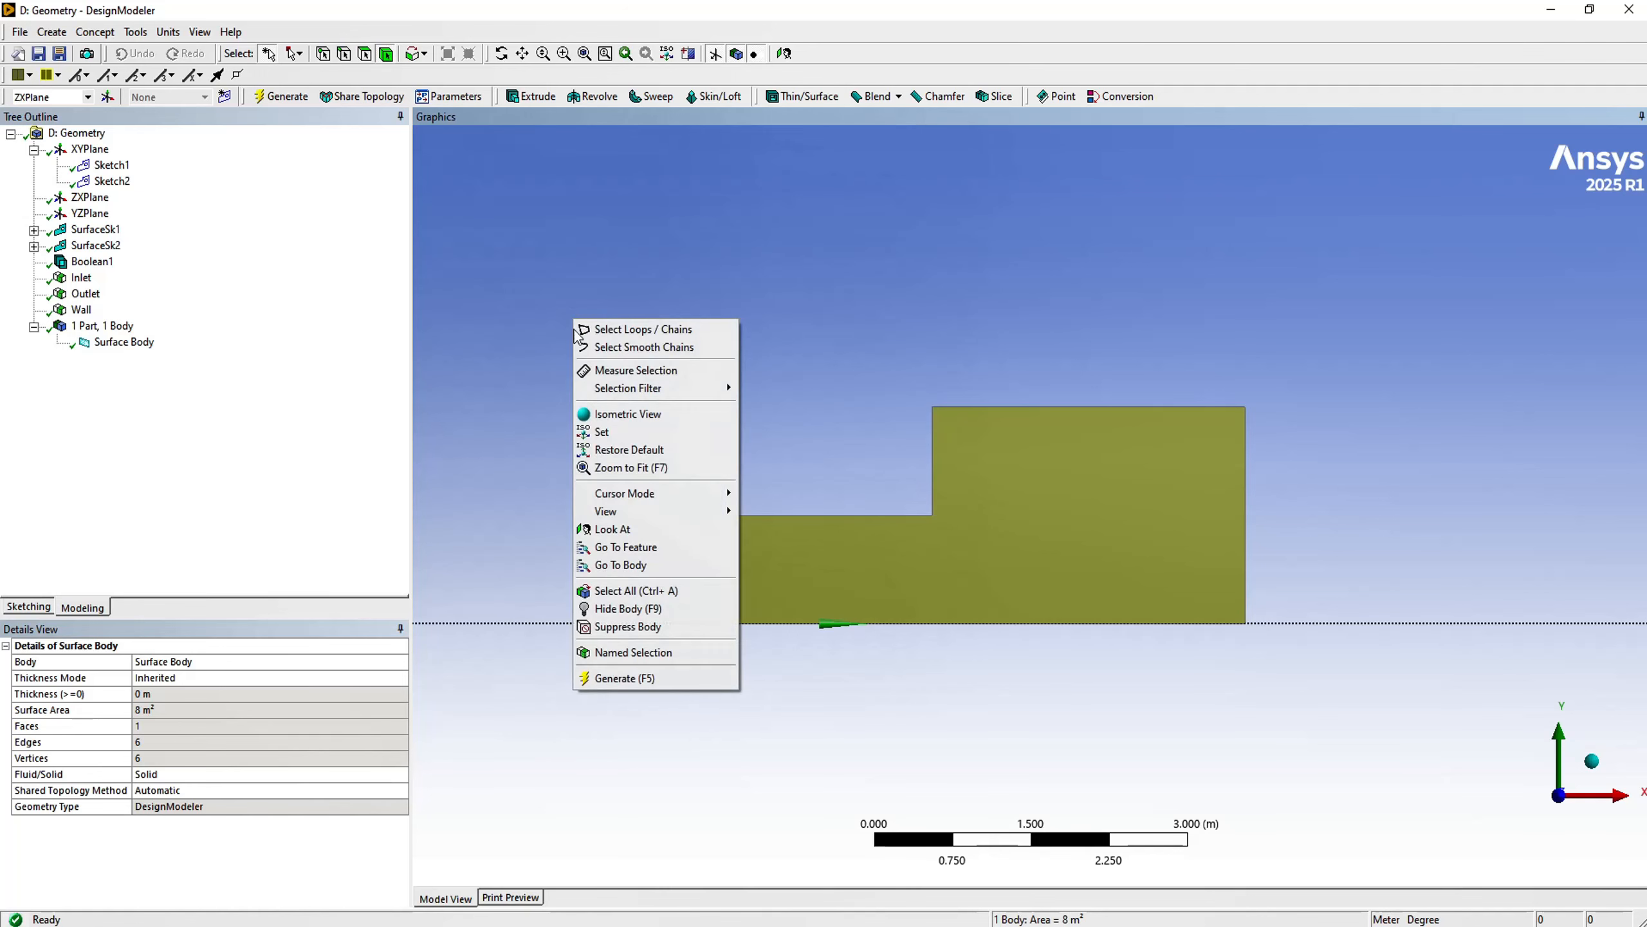
pyautogui.click(638, 651)
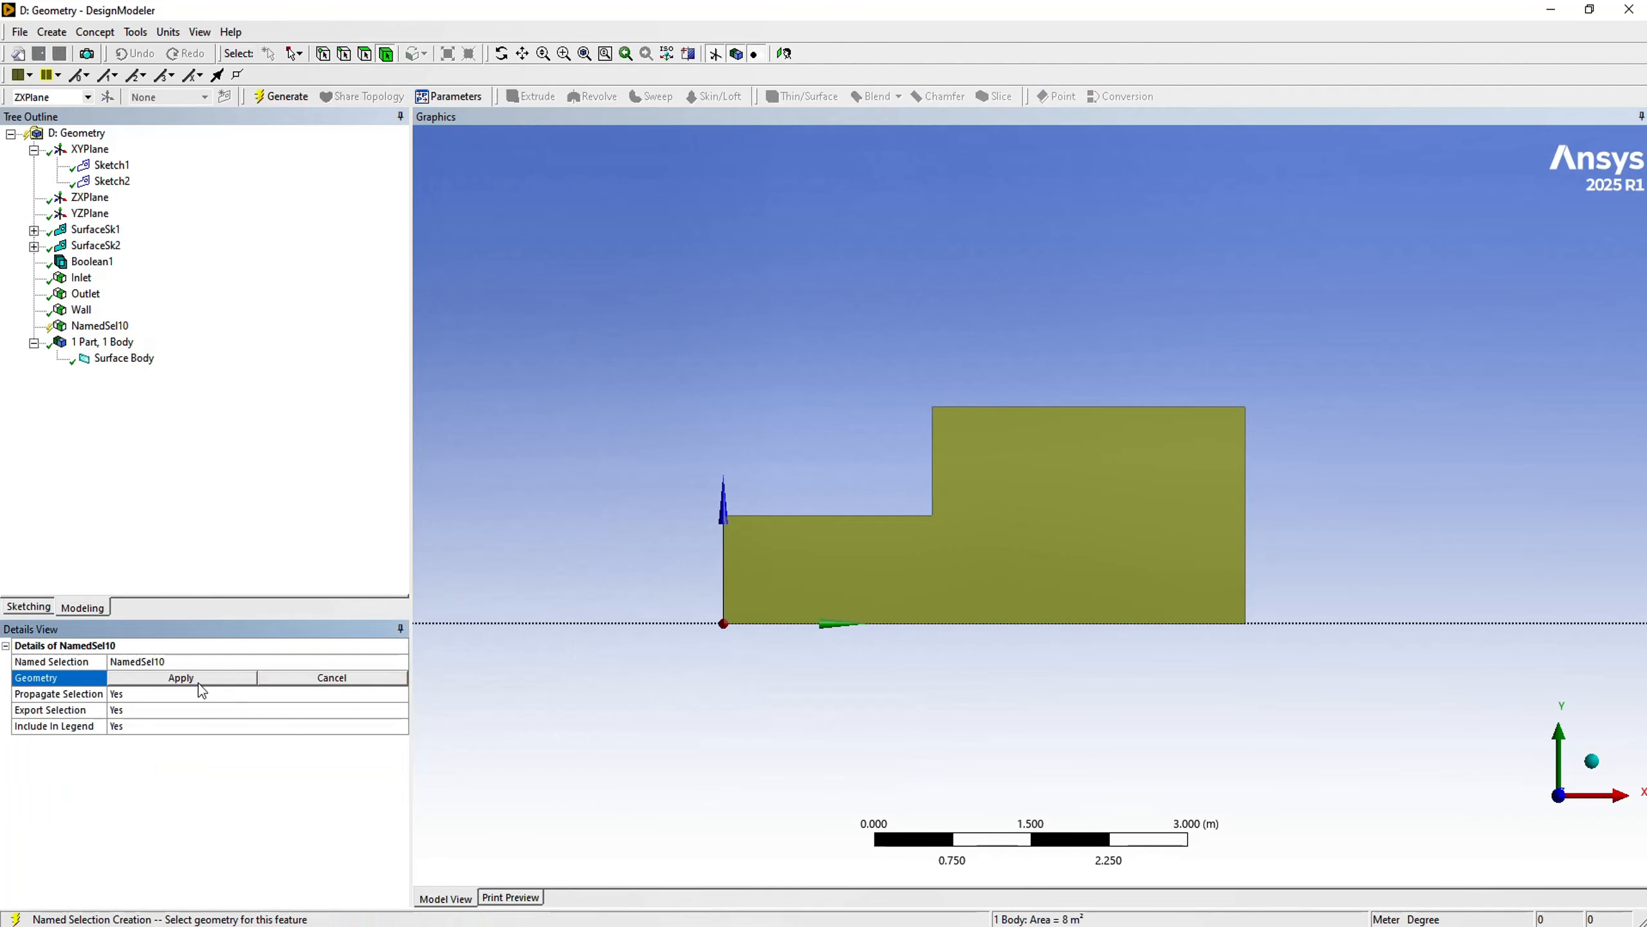
pyautogui.click(194, 679)
pyautogui.click(149, 662)
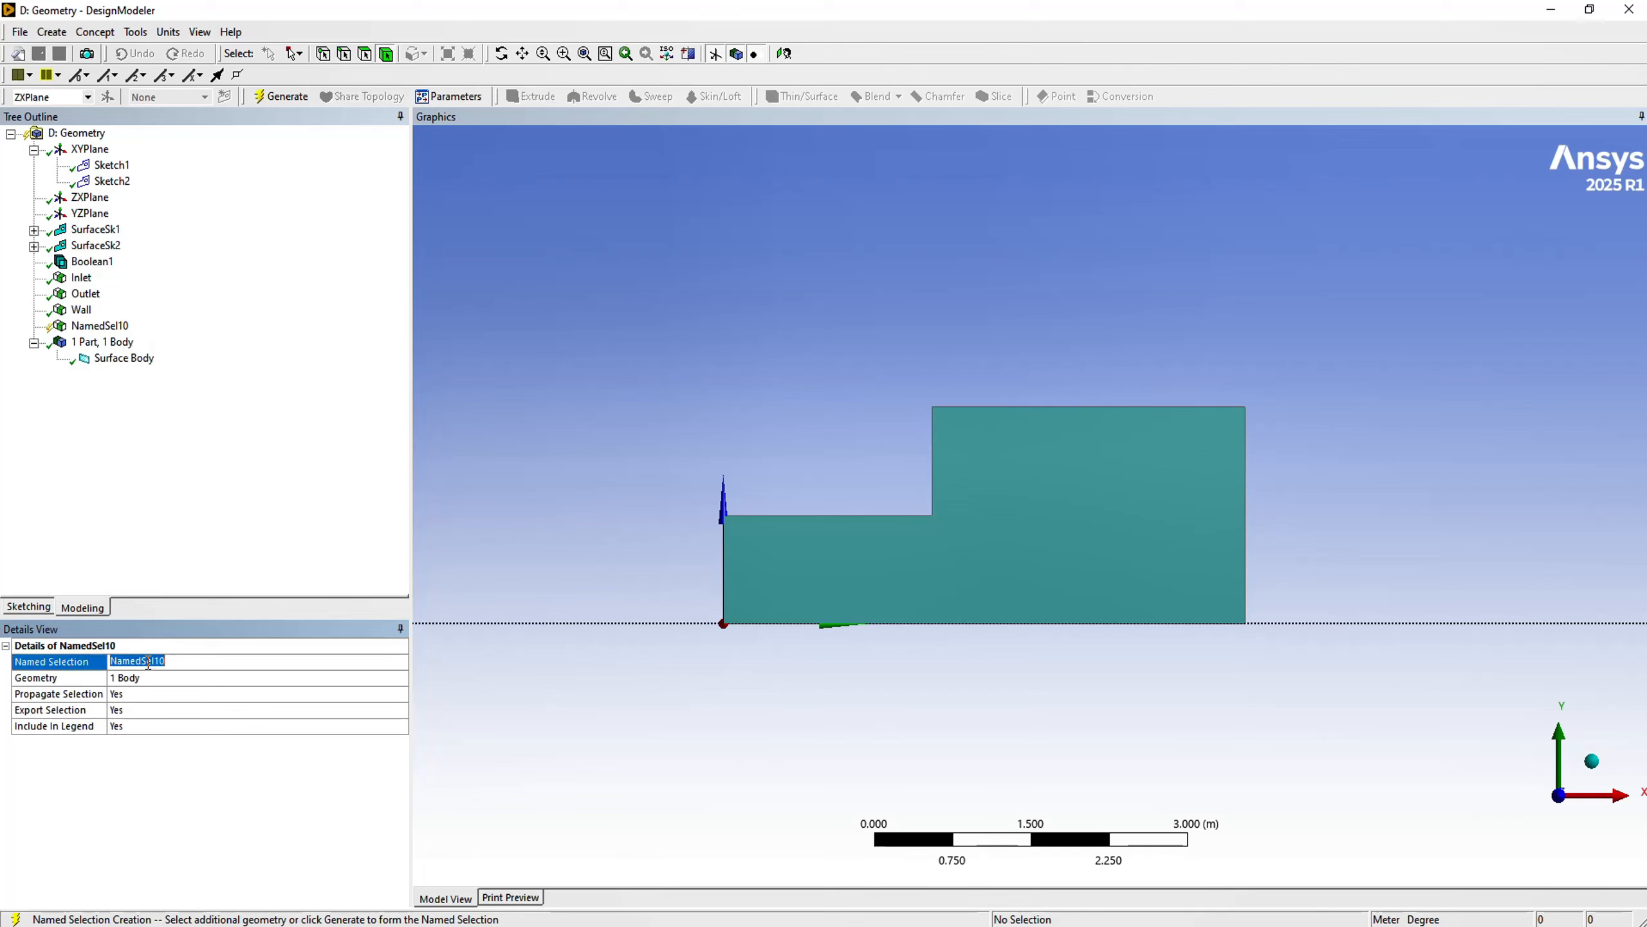
pyautogui.write('Flow')
pyautogui.press('Return')
pyautogui.click(266, 96)
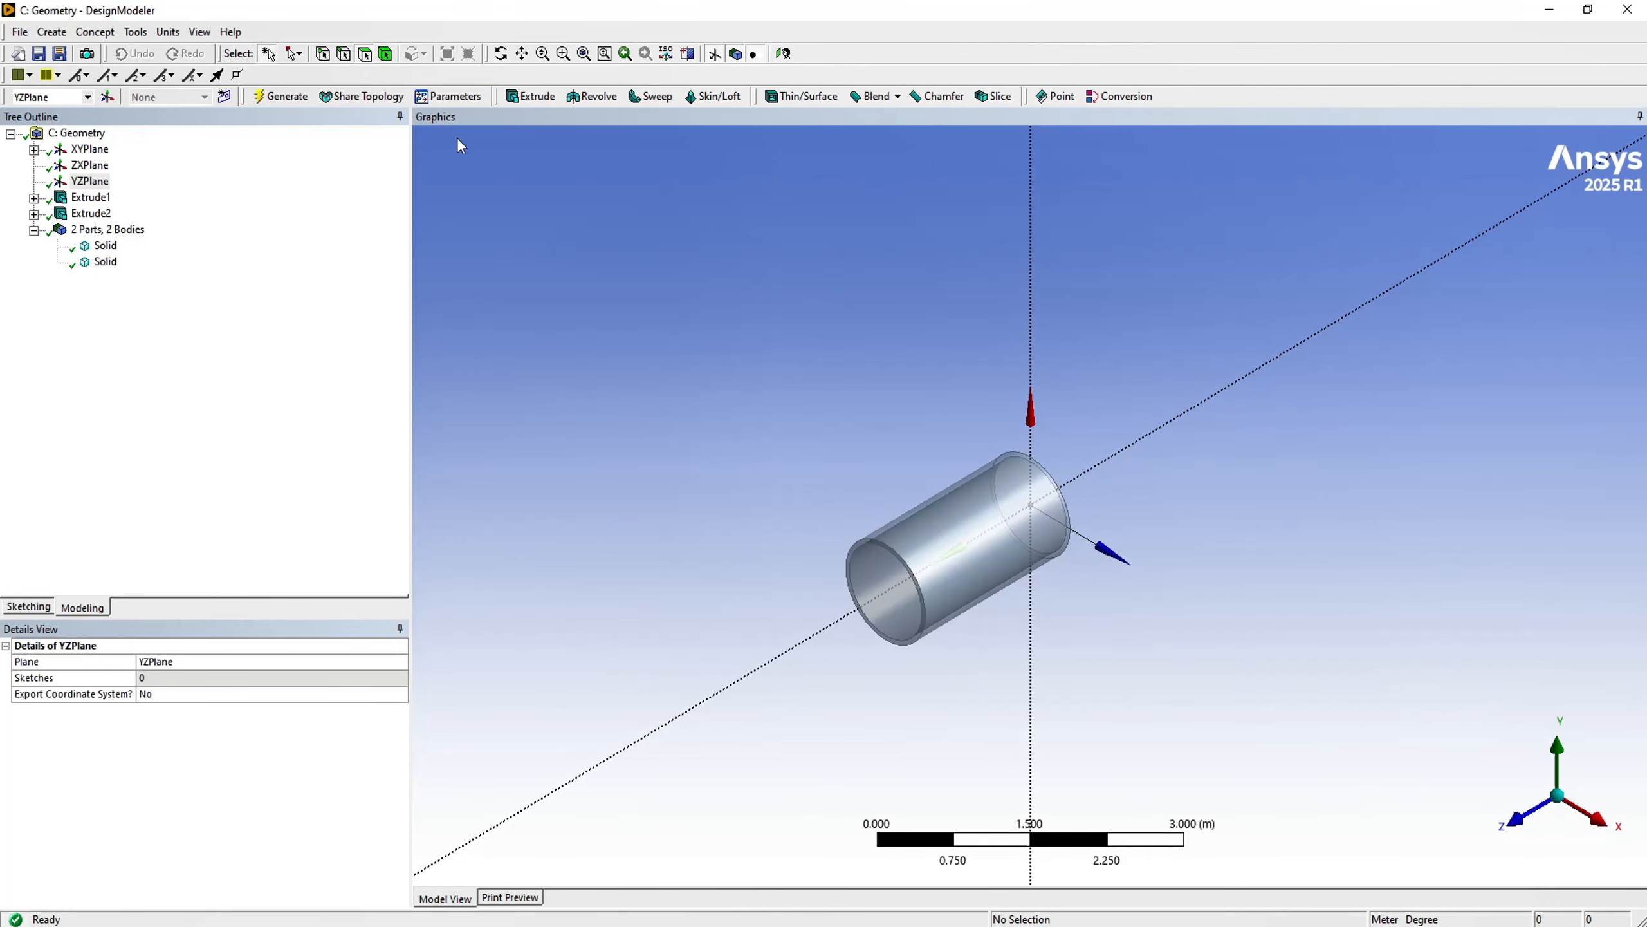
# - Create and generate a named selection called Inlet from the inner circular face at the pipe's end away from the origin
pyautogui.click(885, 597)
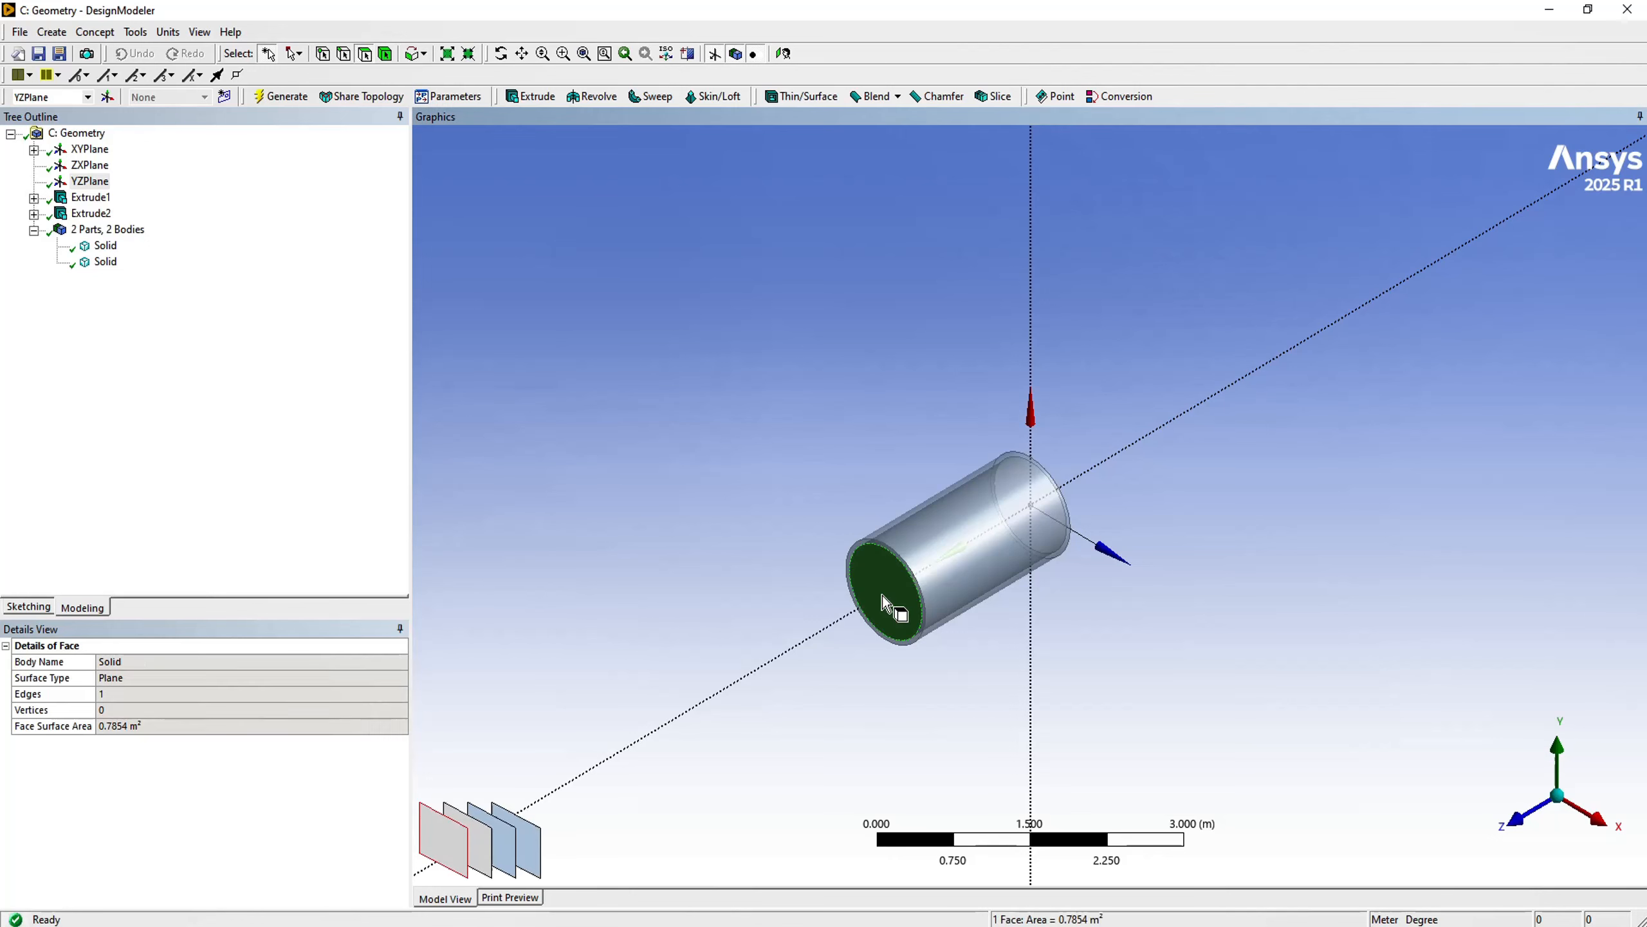
pyautogui.rightClick(729, 484)
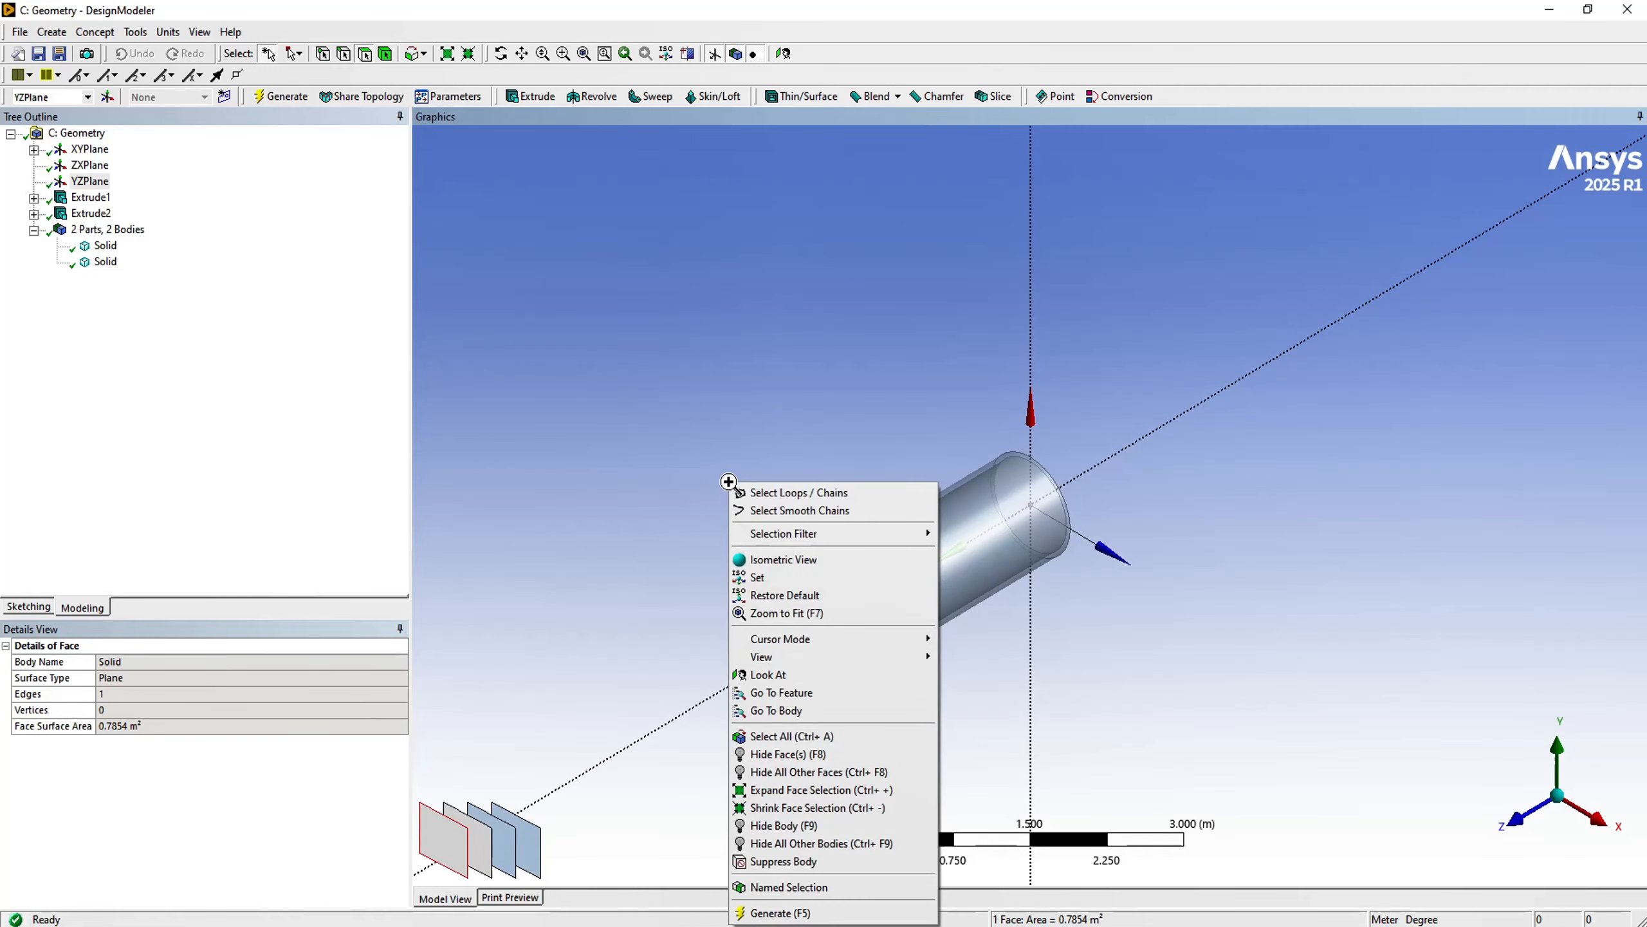
pyautogui.click(766, 889)
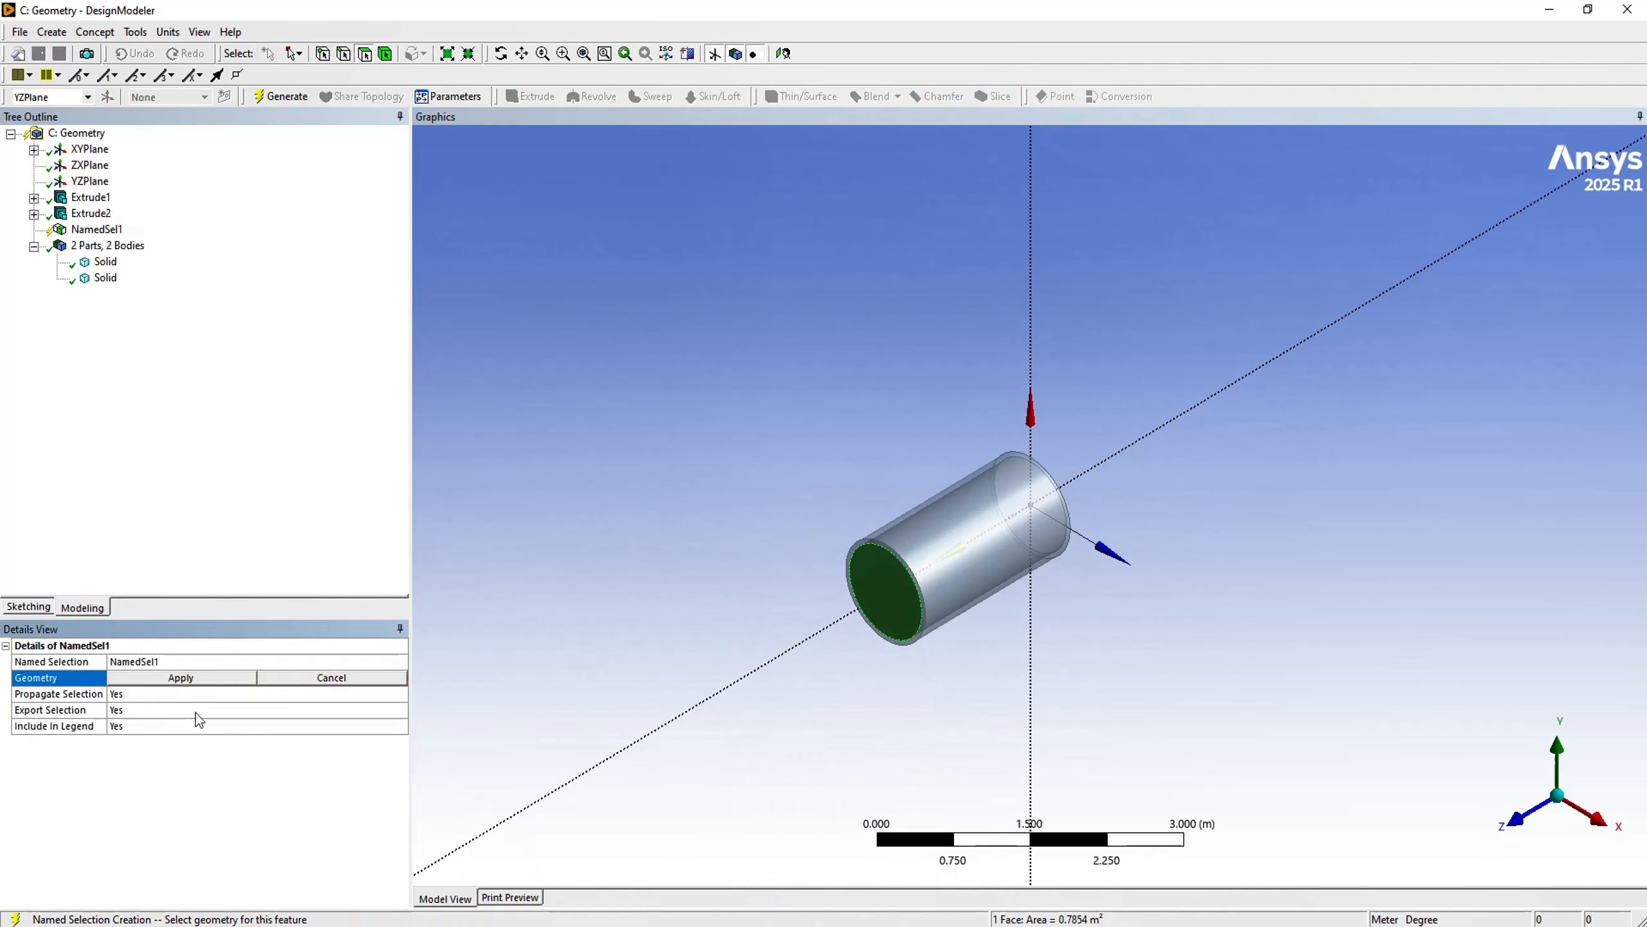
pyautogui.click(159, 679)
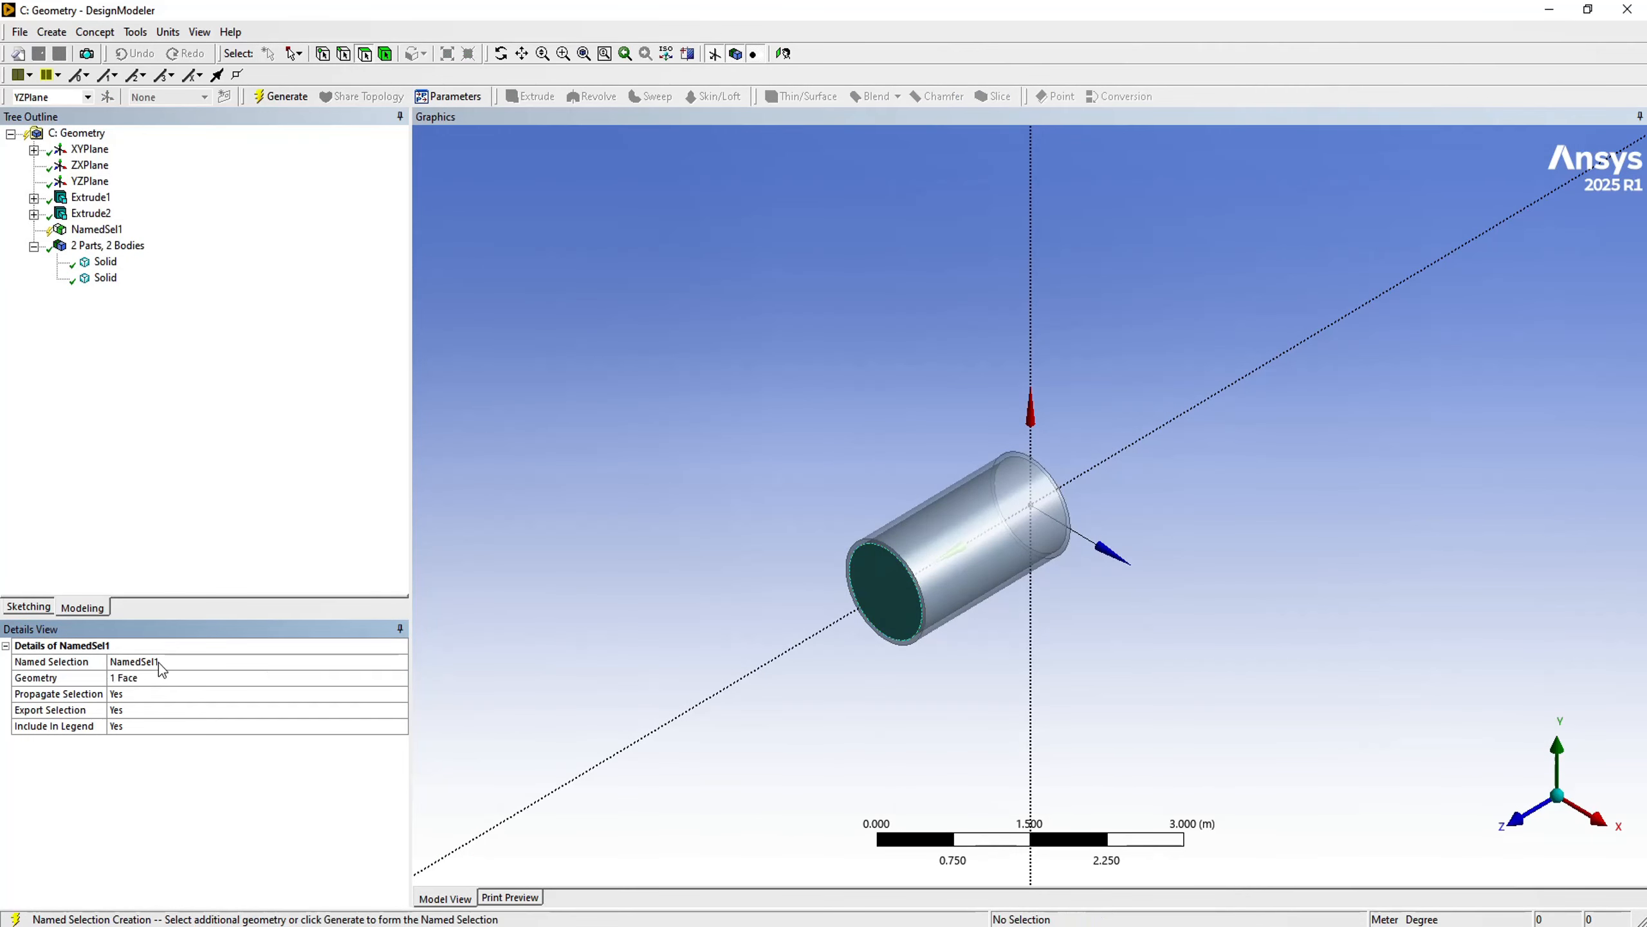
pyautogui.click(170, 661)
pyautogui.press('BackSpace')
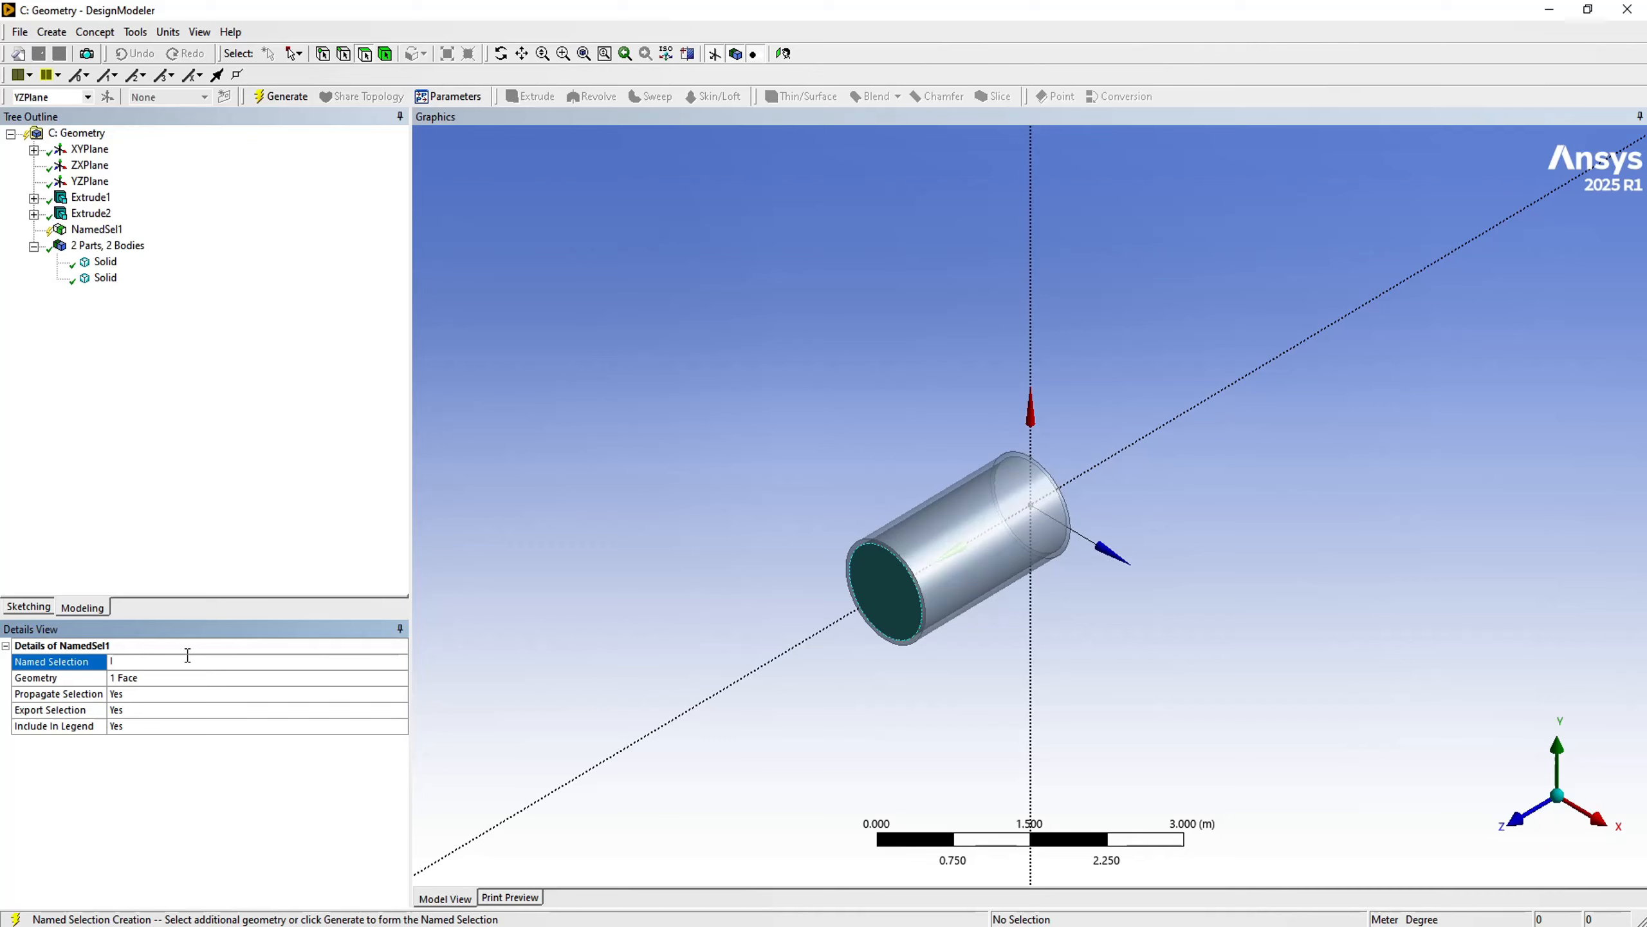
pyautogui.write('Inlet')
pyautogui.press('Return')
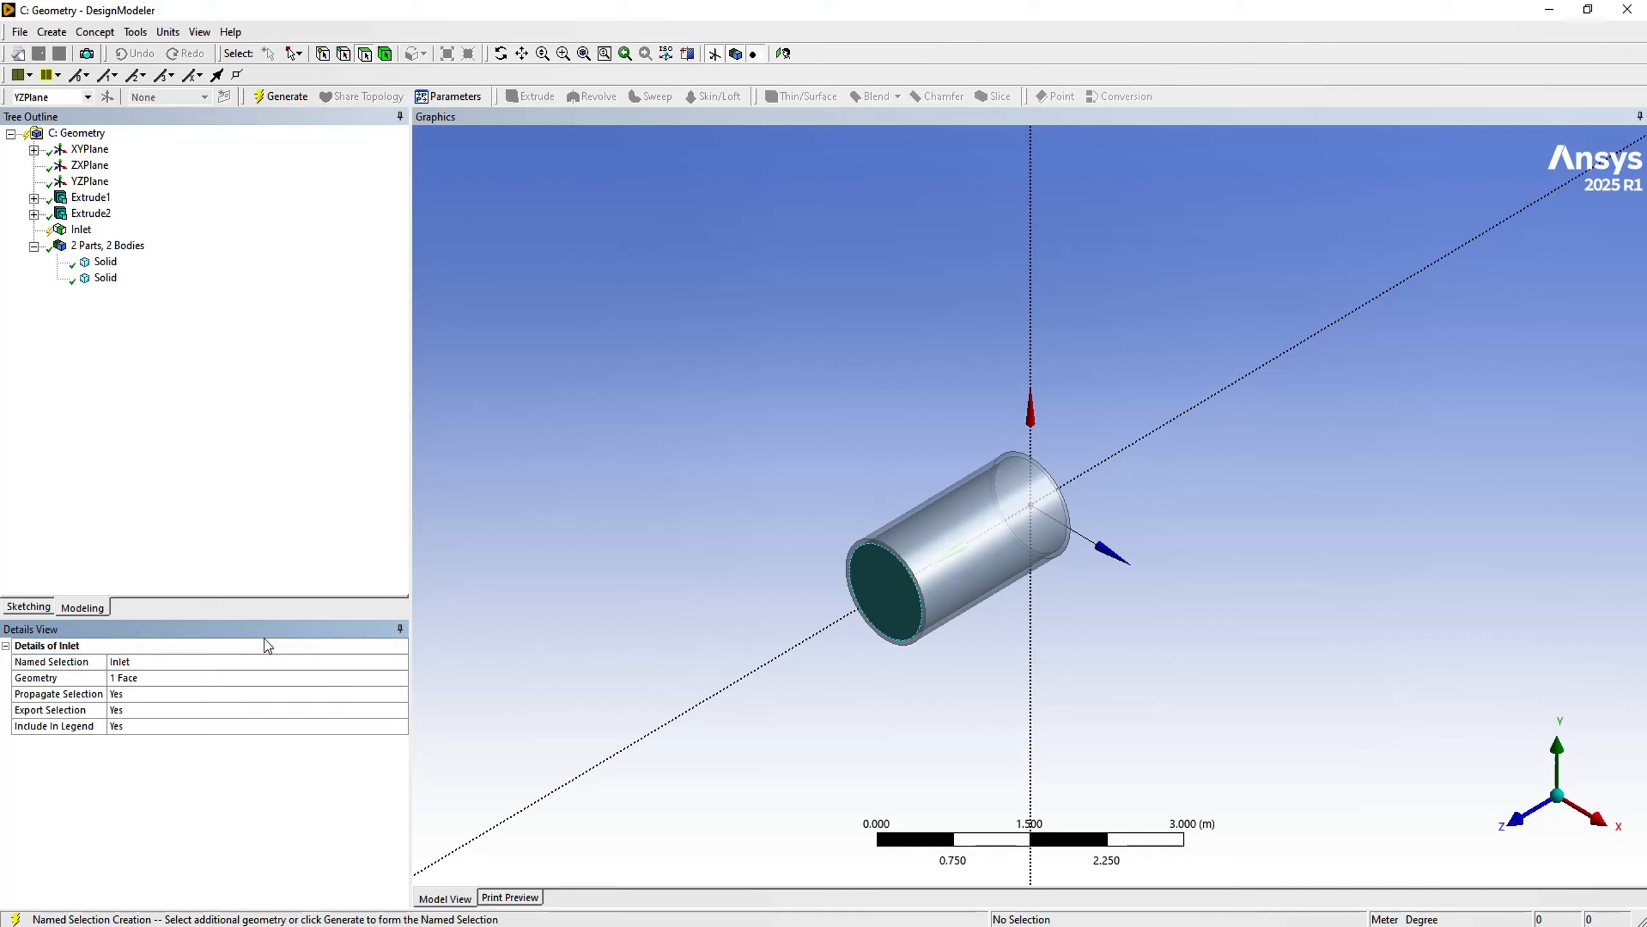
pyautogui.click(264, 106)
# - Create and generate a named selection called outlet from the inner circular face at the pipe's origin end
pyautogui.moveTo(1033, 415); pyautogui.dragTo(798, 489, button='middle')
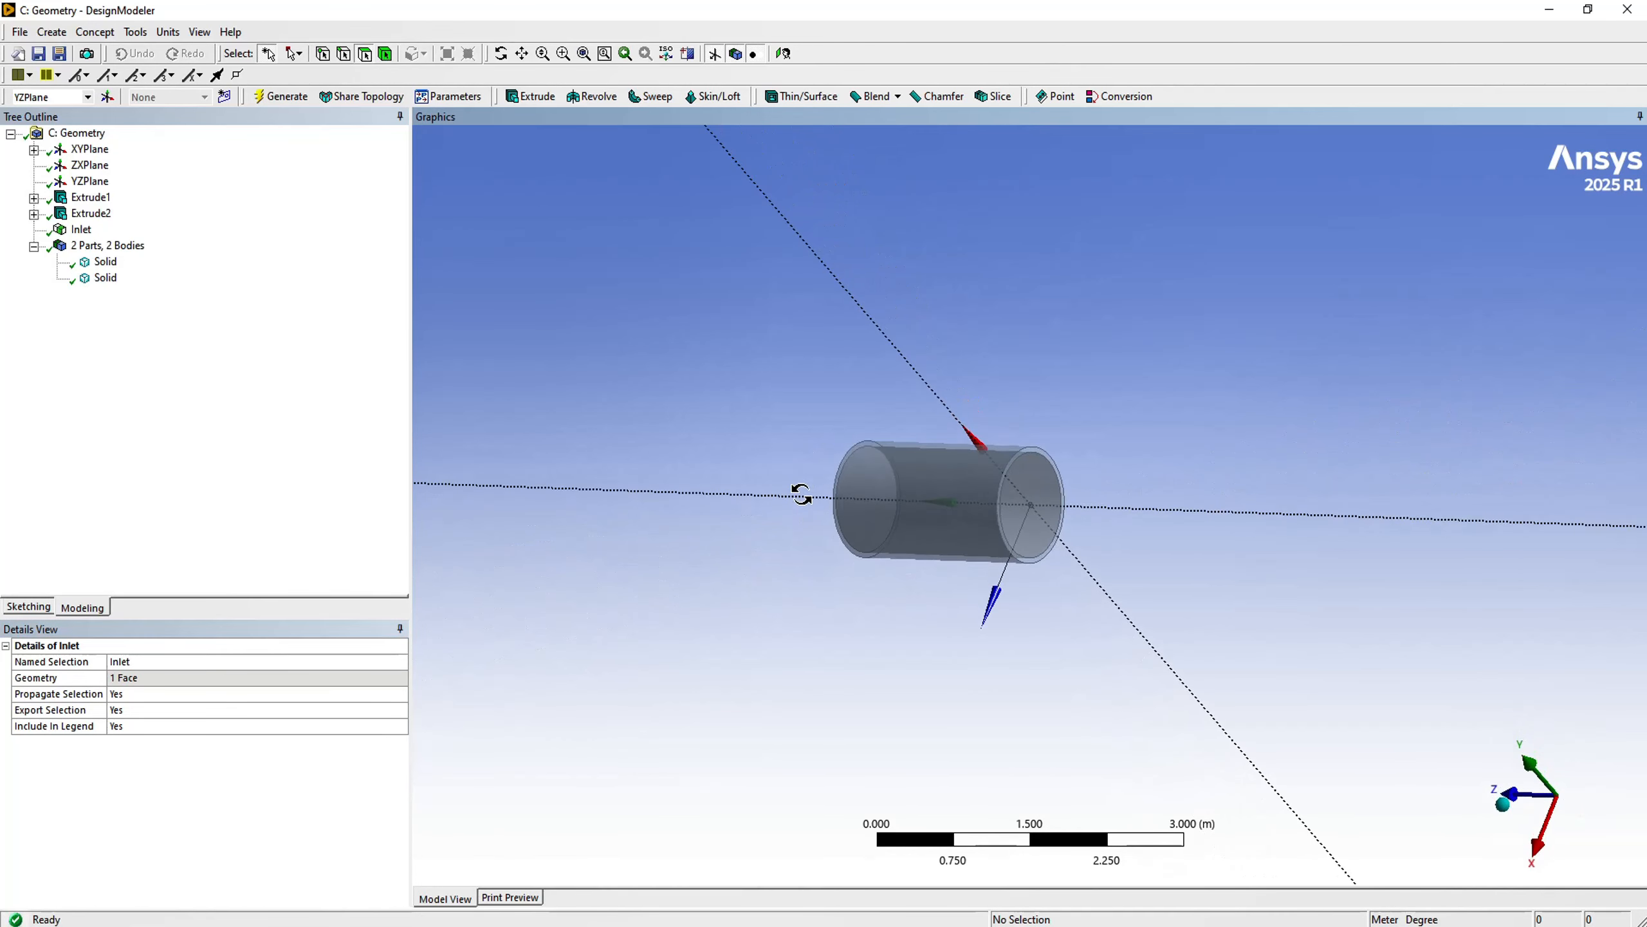
pyautogui.click(1023, 490)
pyautogui.rightClick(580, 321)
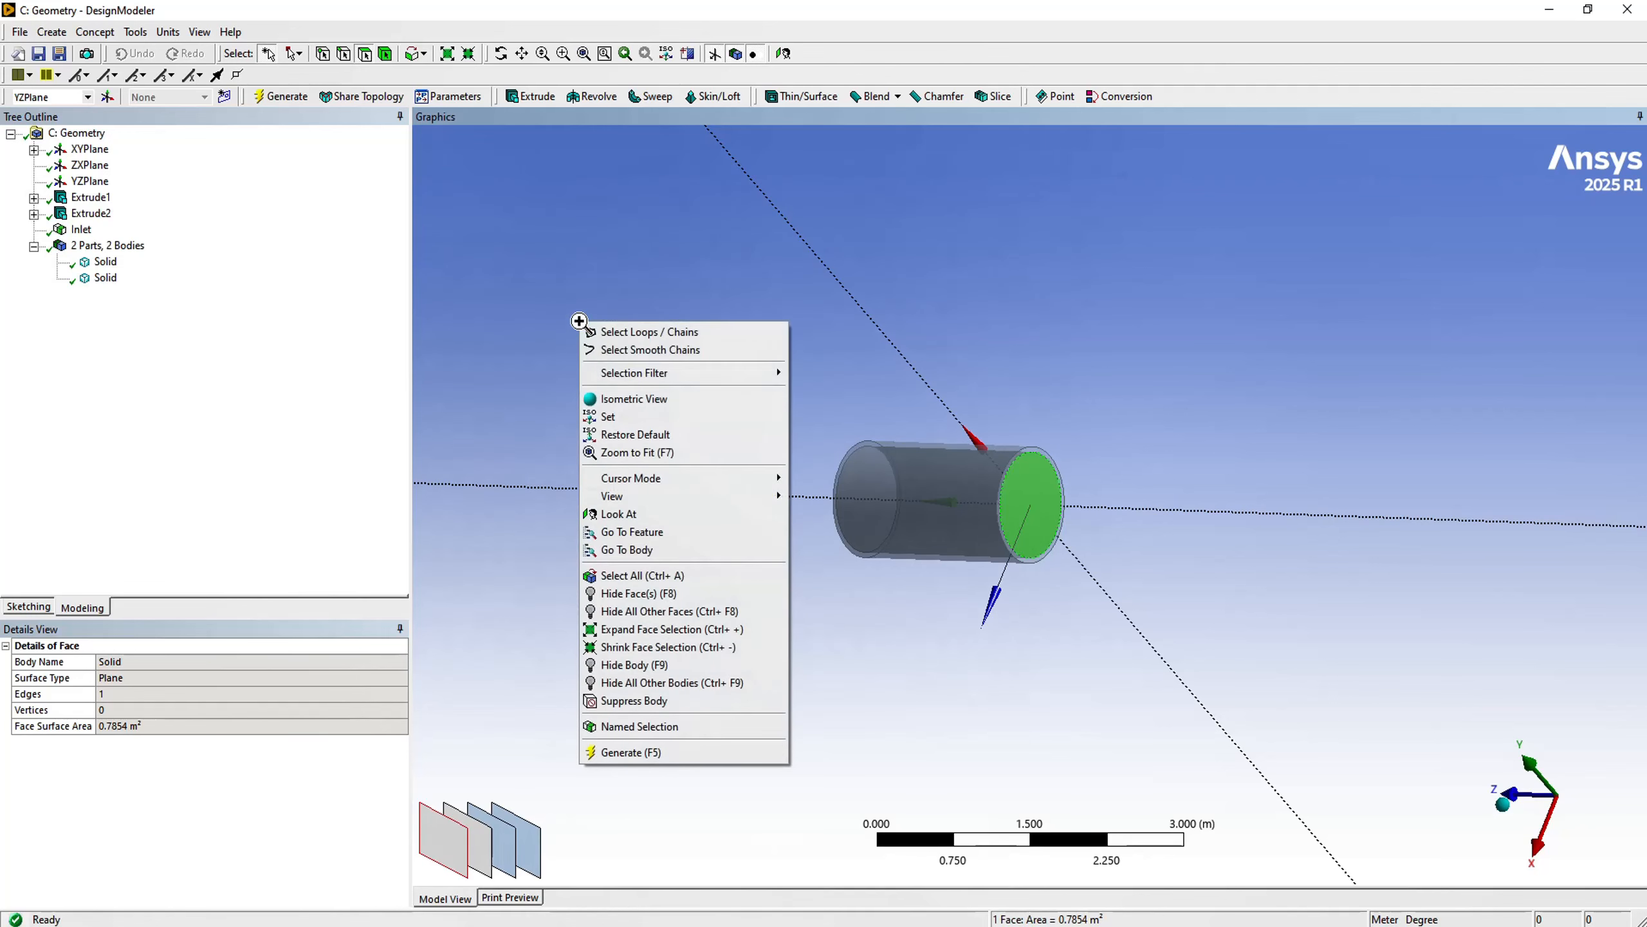
pyautogui.click(653, 728)
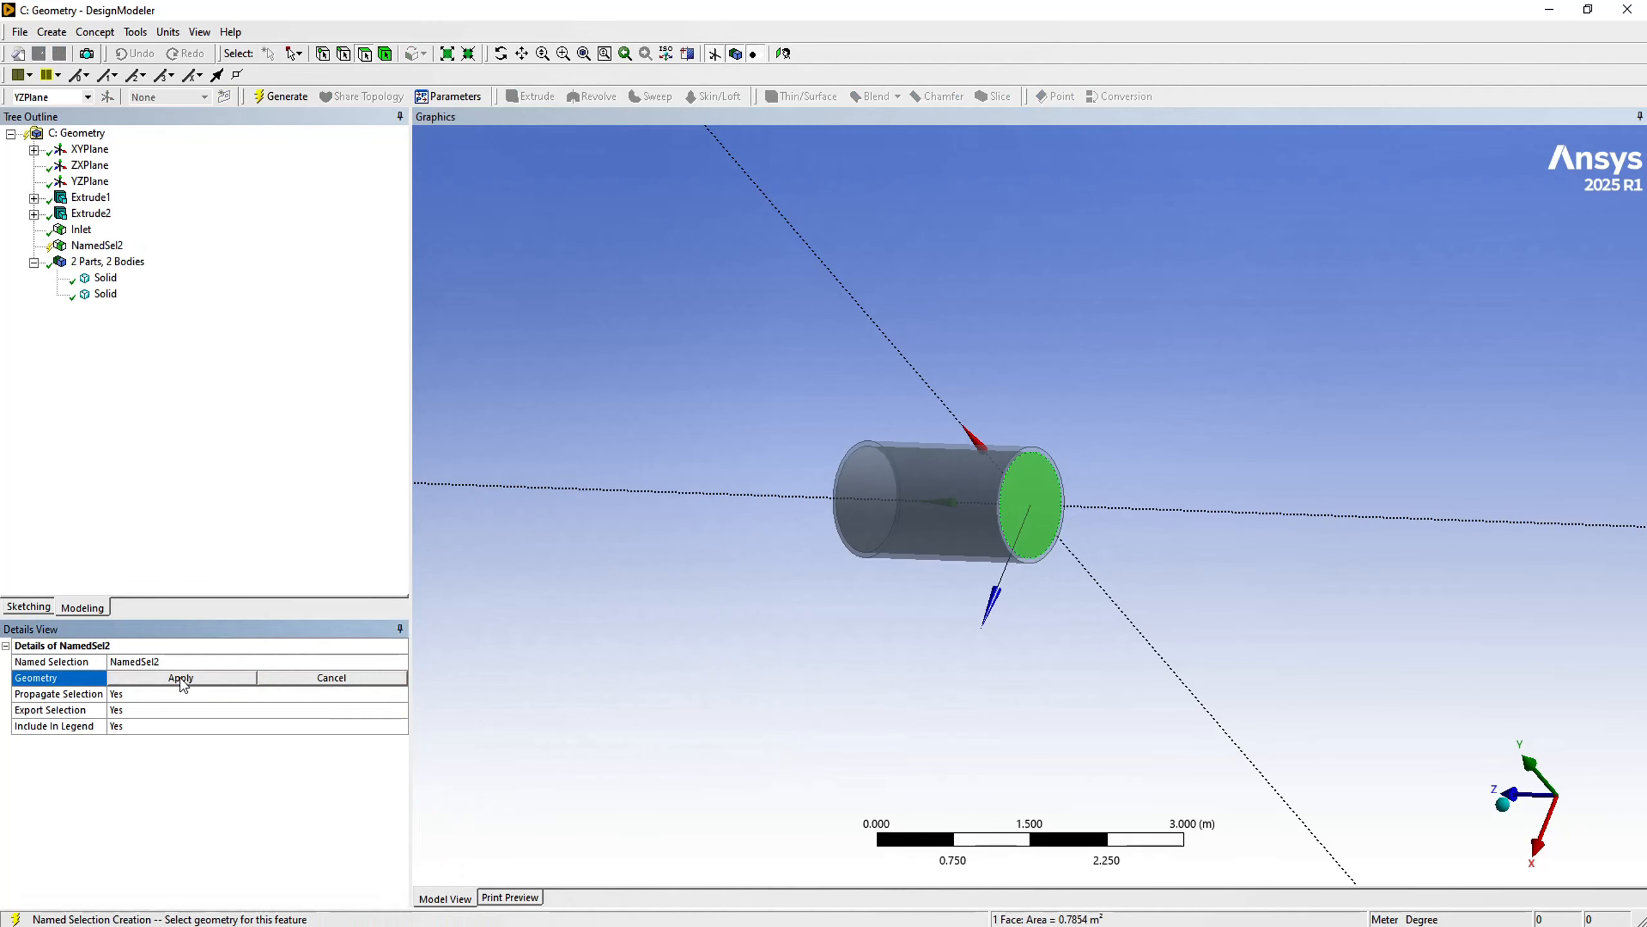
pyautogui.click(183, 678)
pyautogui.click(160, 661)
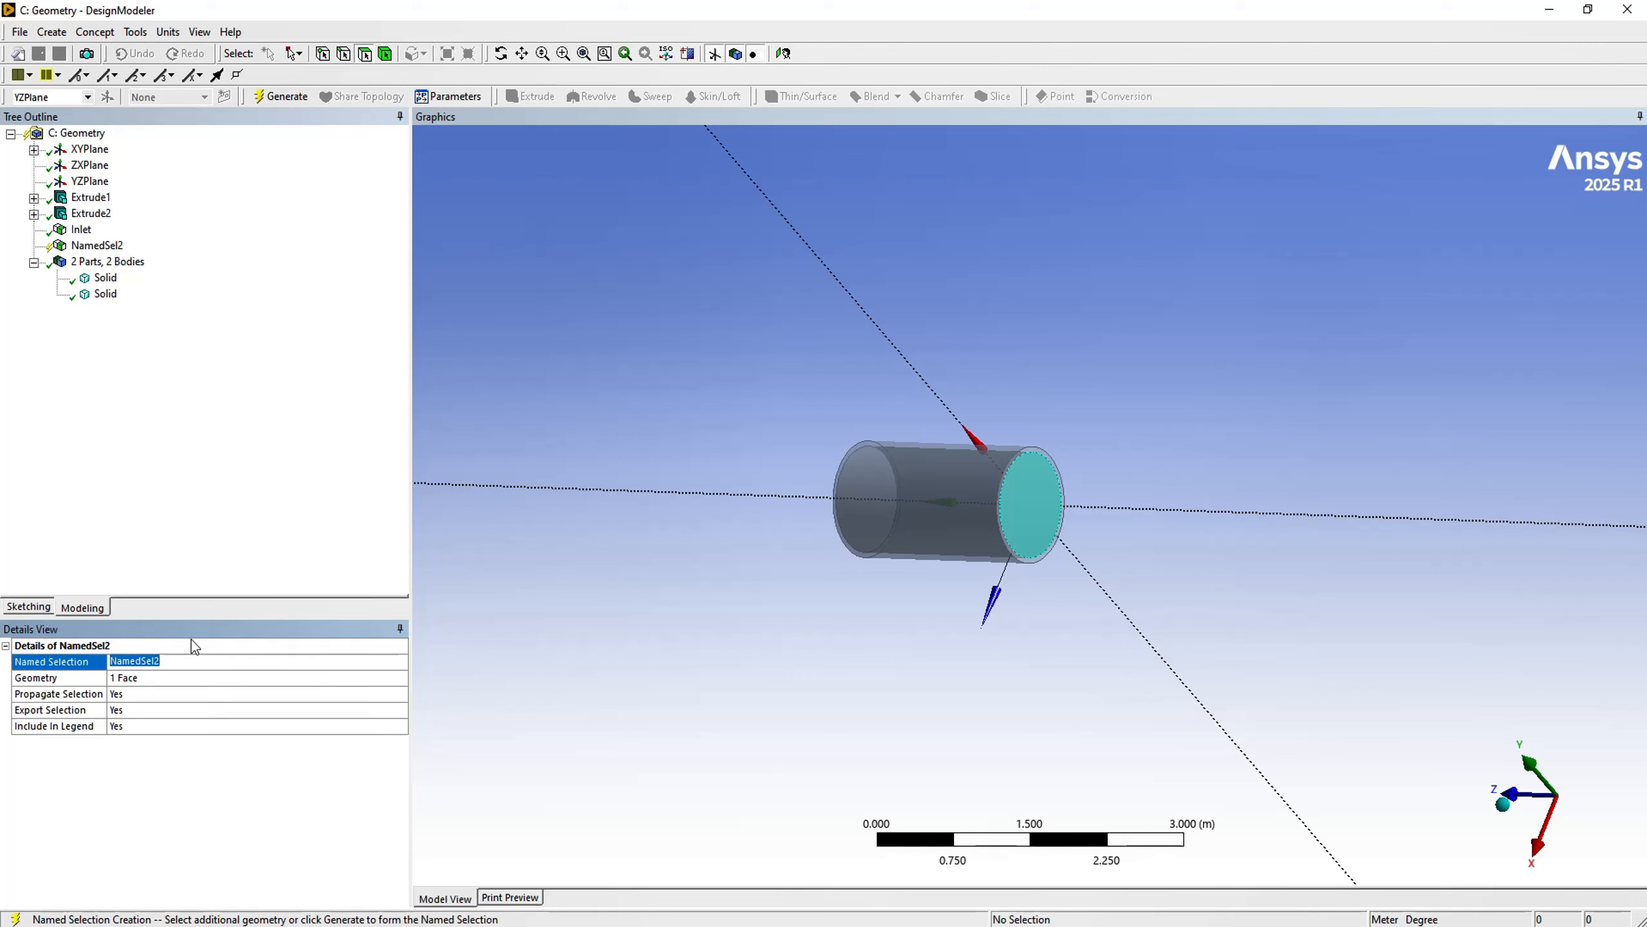
pyautogui.write('outlet')
pyautogui.click(277, 101)
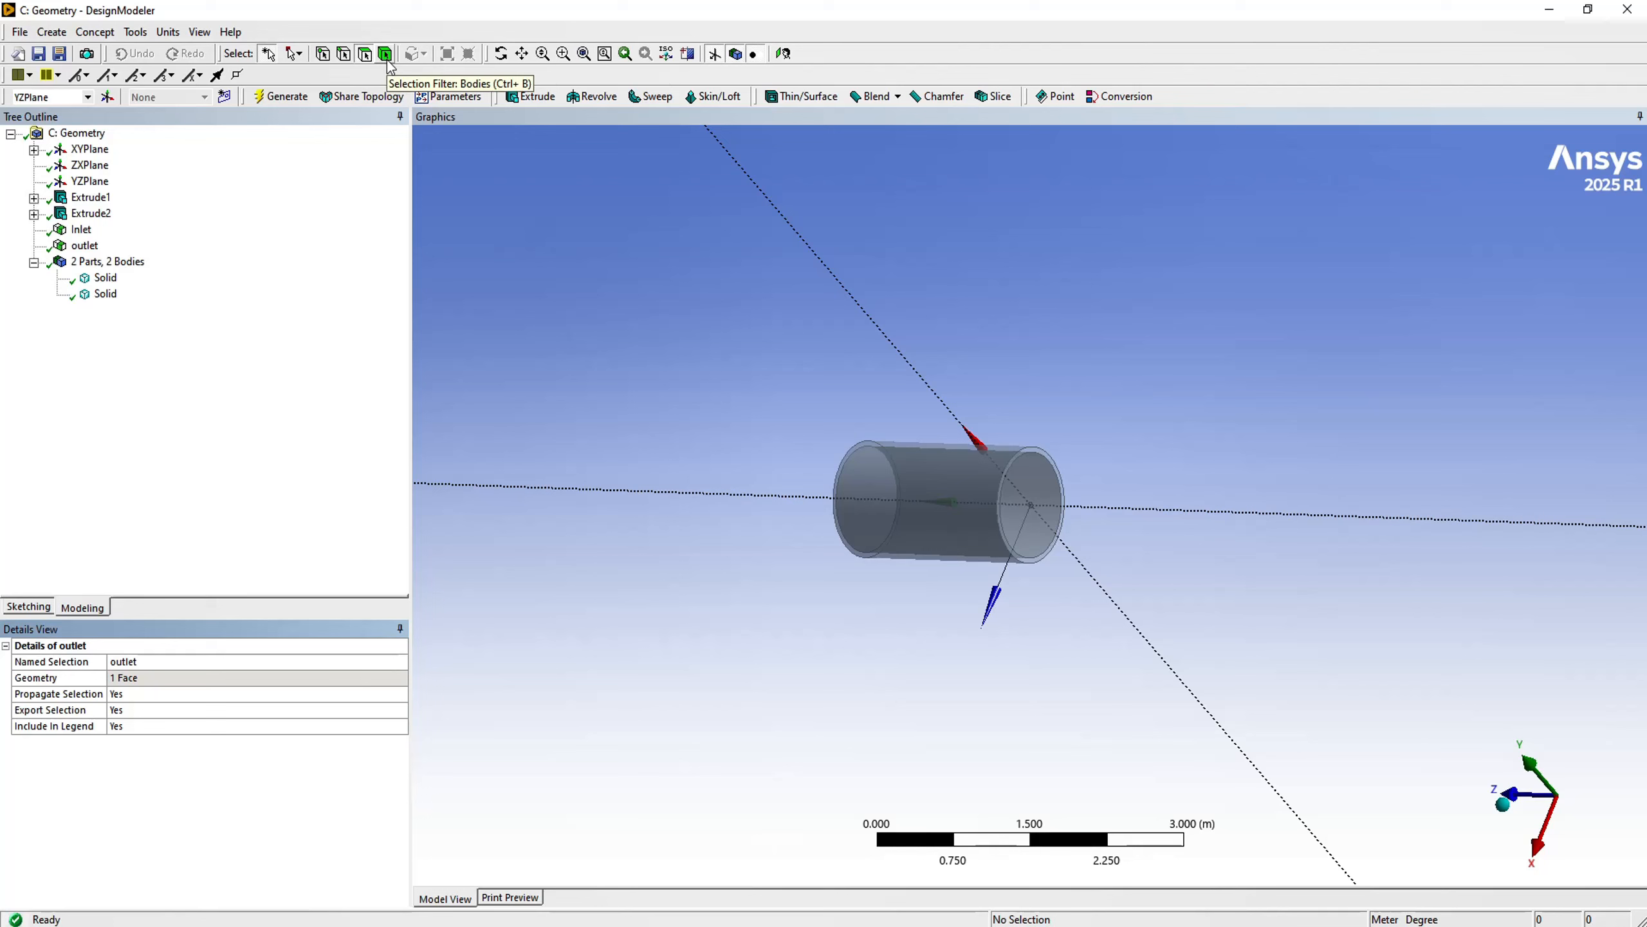
# - Select the inner cylinder as a body and generate a named selection called flowzone from it
pyautogui.click(1041, 481)
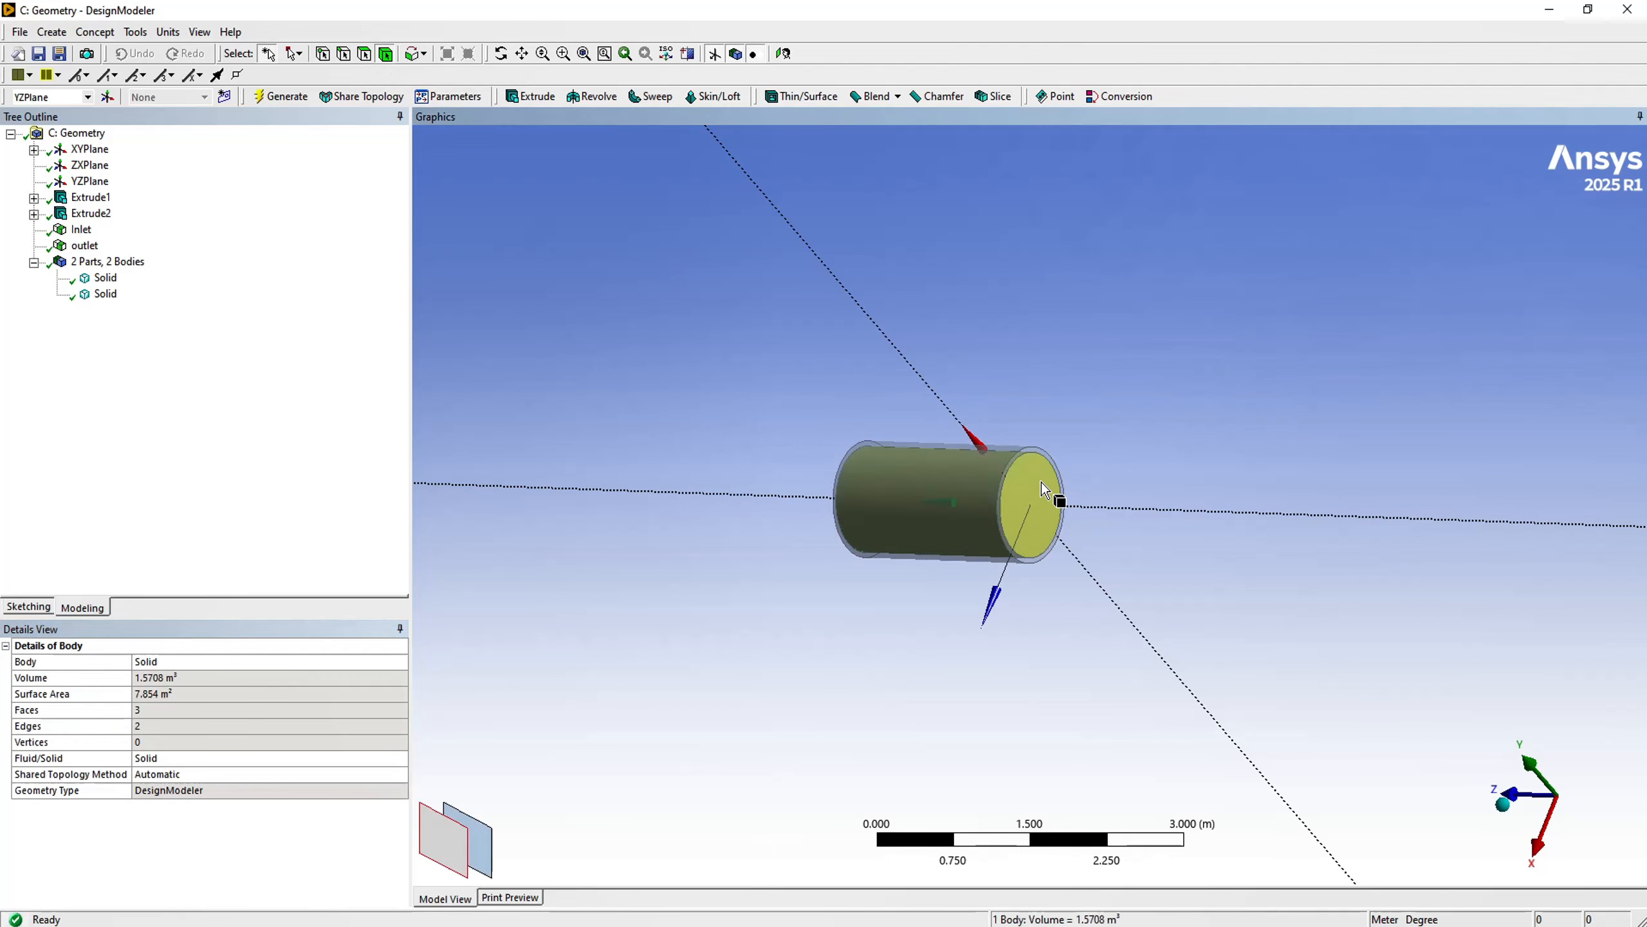
pyautogui.rightClick(633, 395)
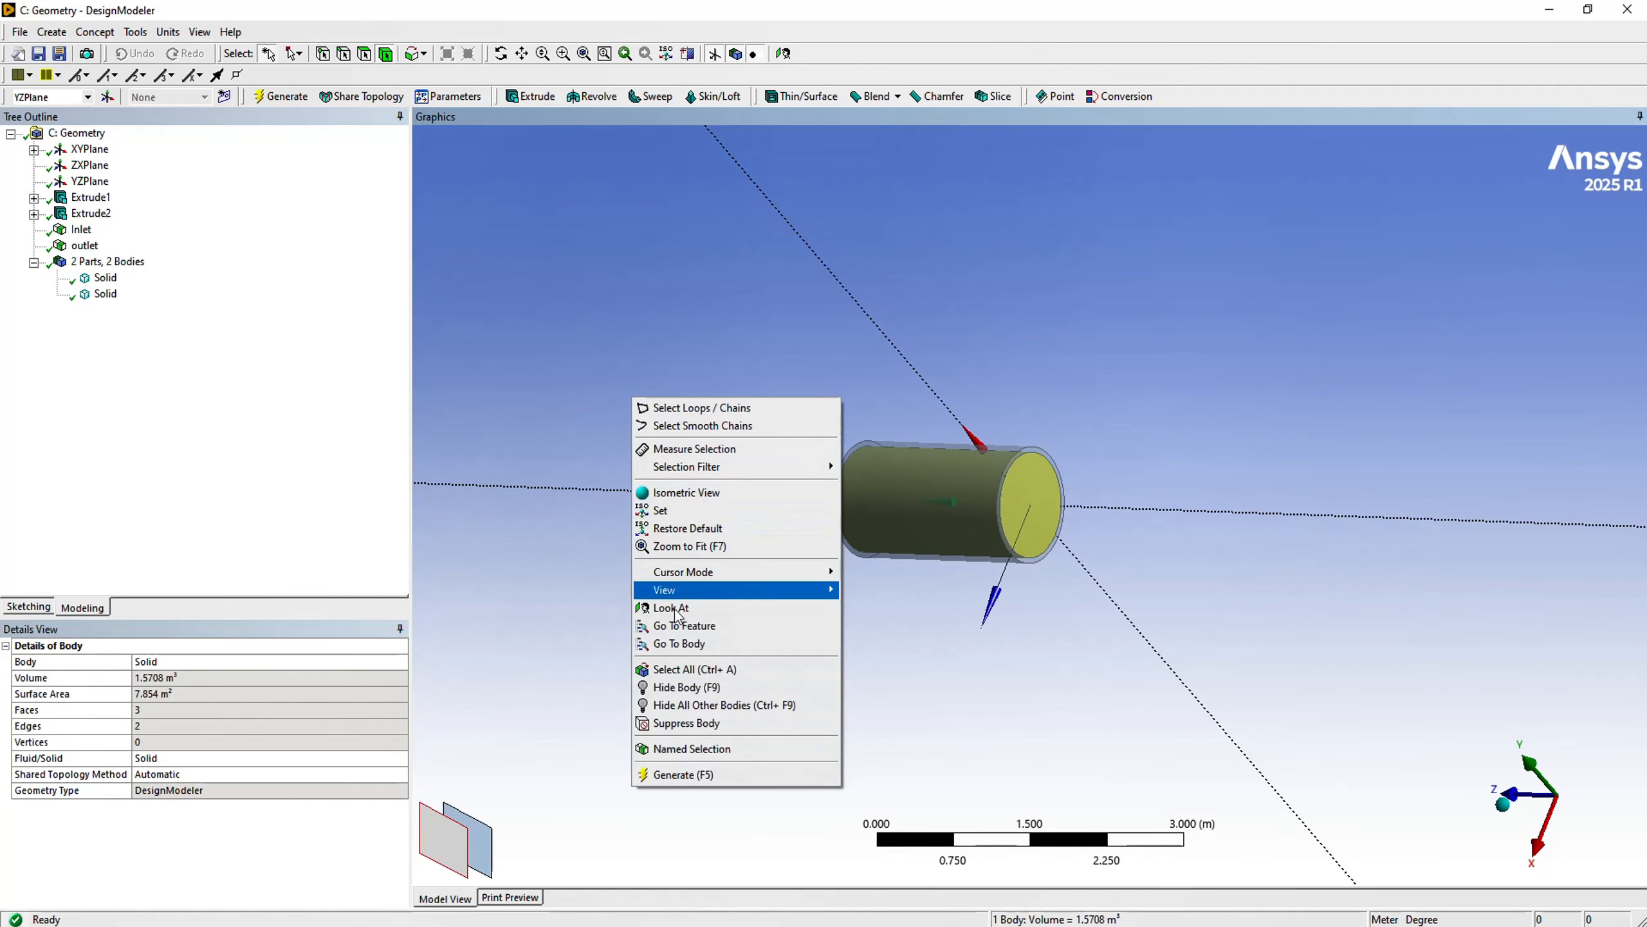
pyautogui.click(701, 750)
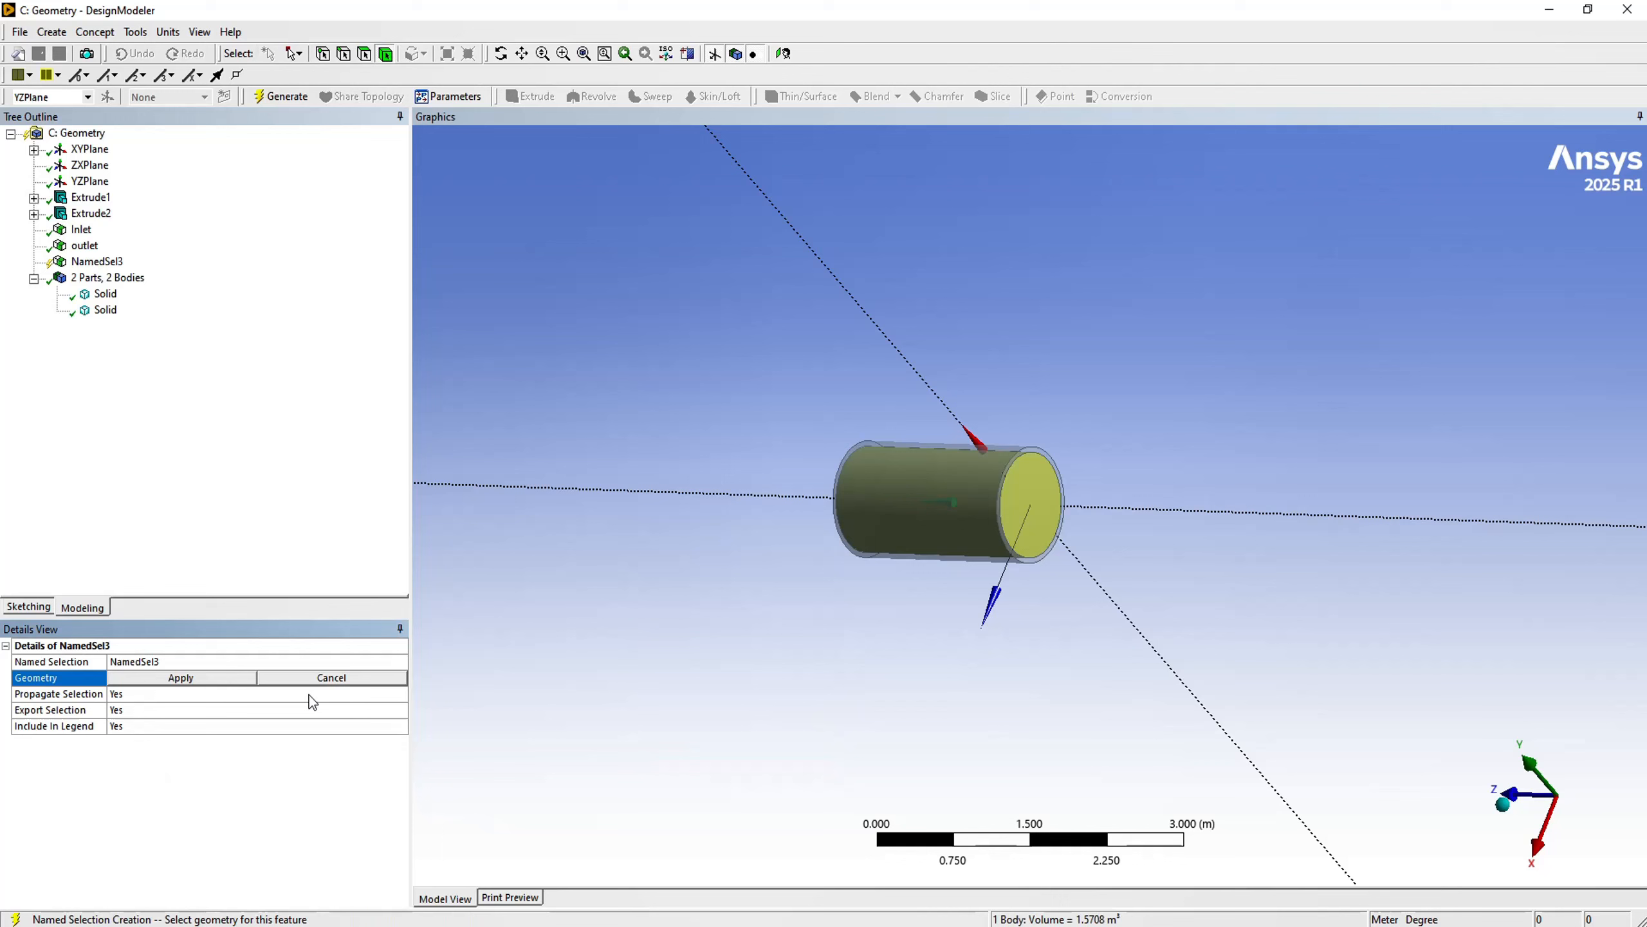
pyautogui.click(182, 682)
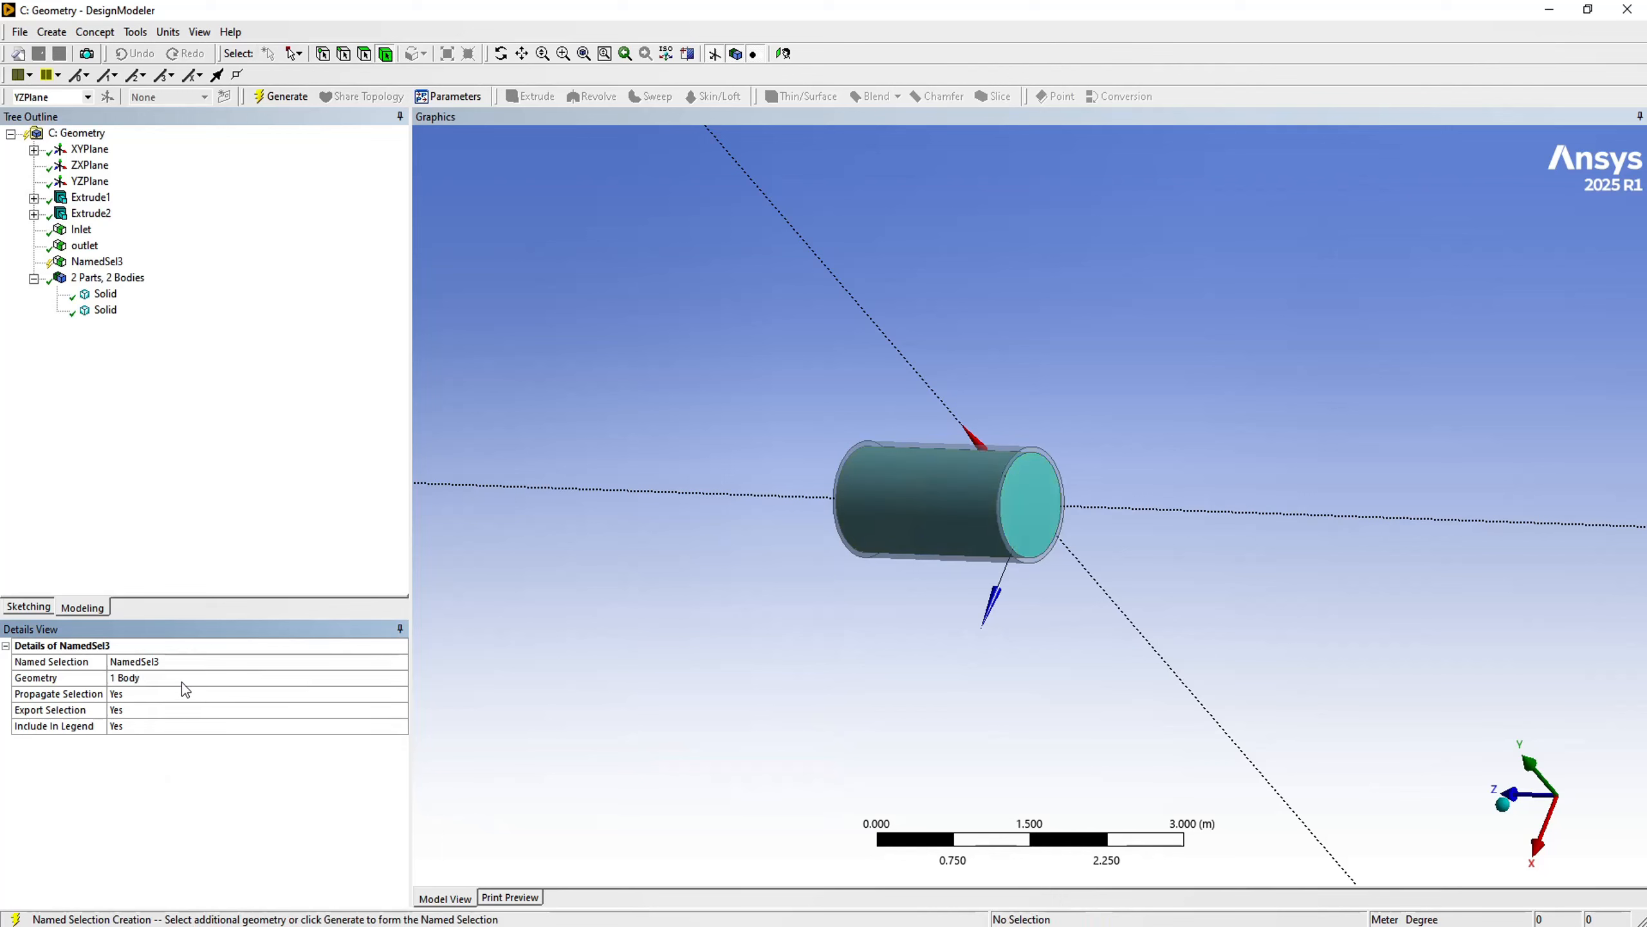
pyautogui.click(145, 663)
pyautogui.write('f')
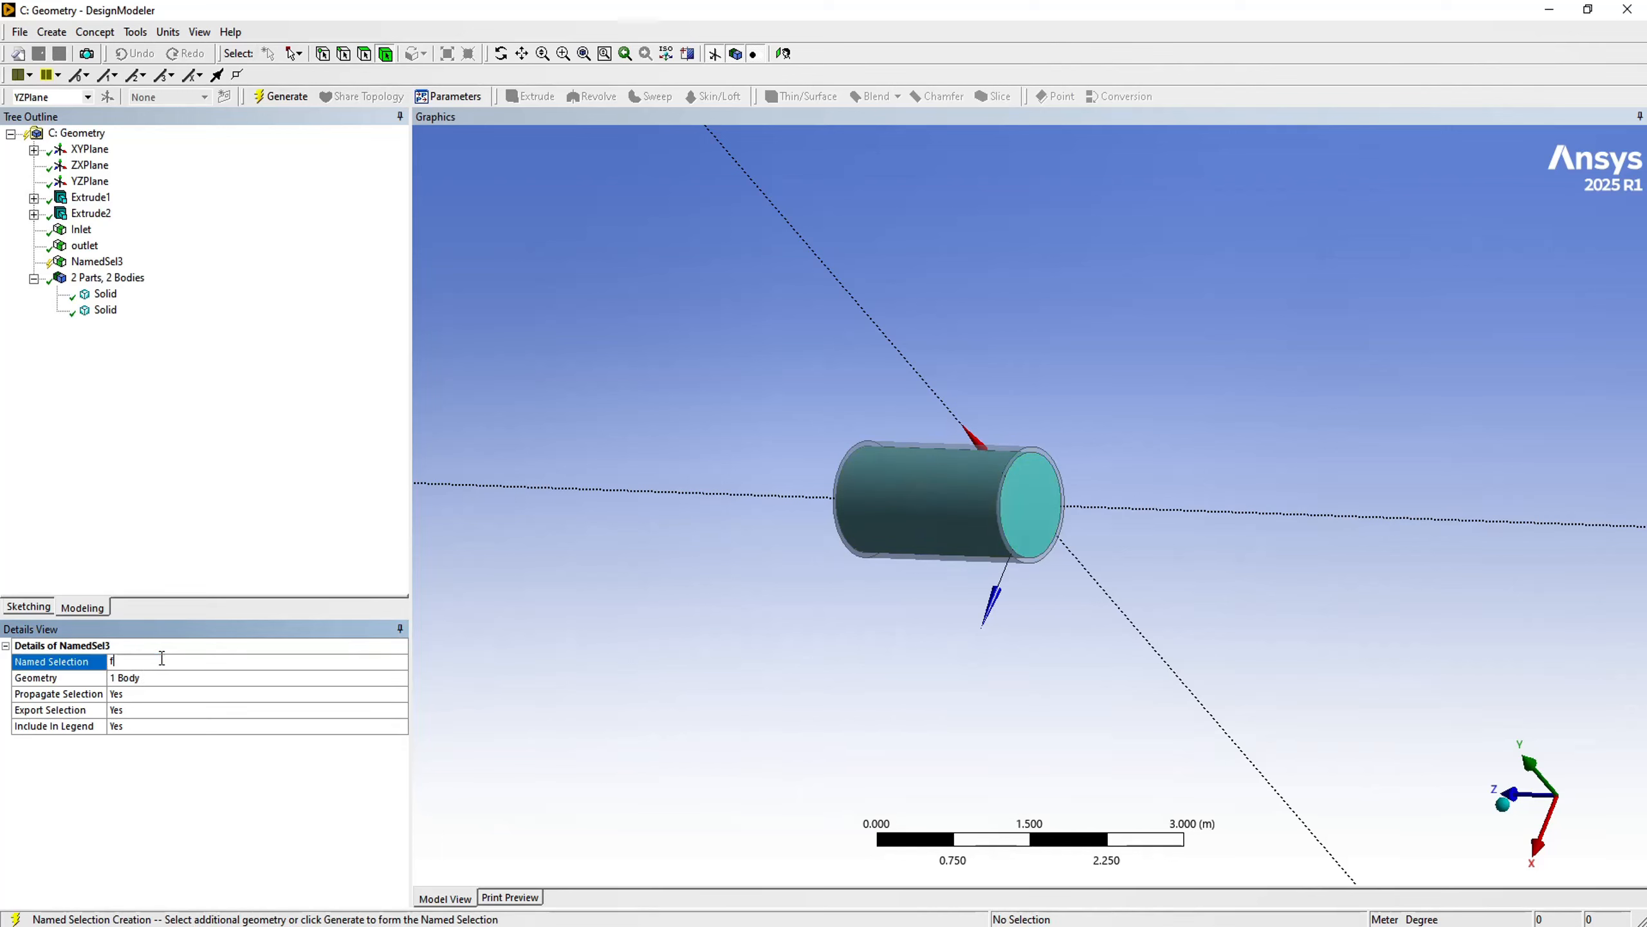
pyautogui.write('low zone')
pyautogui.click(277, 97)
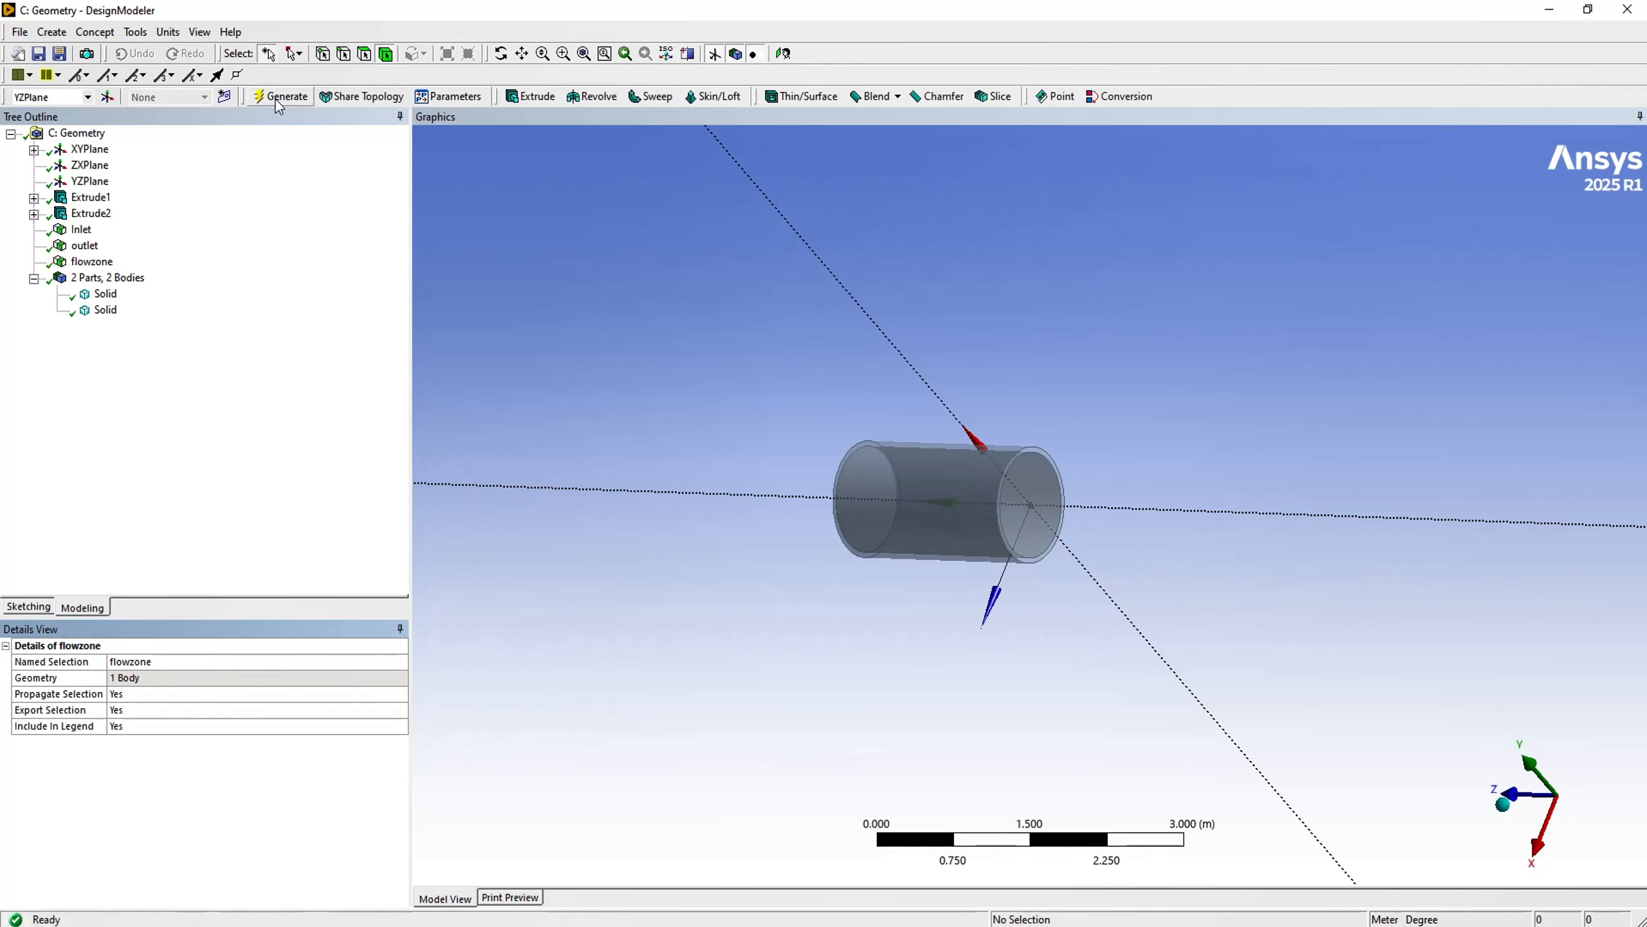
# - Select the outer pipe shell as a body and generate a named selection called solid zone from it
pyautogui.click(926, 508)
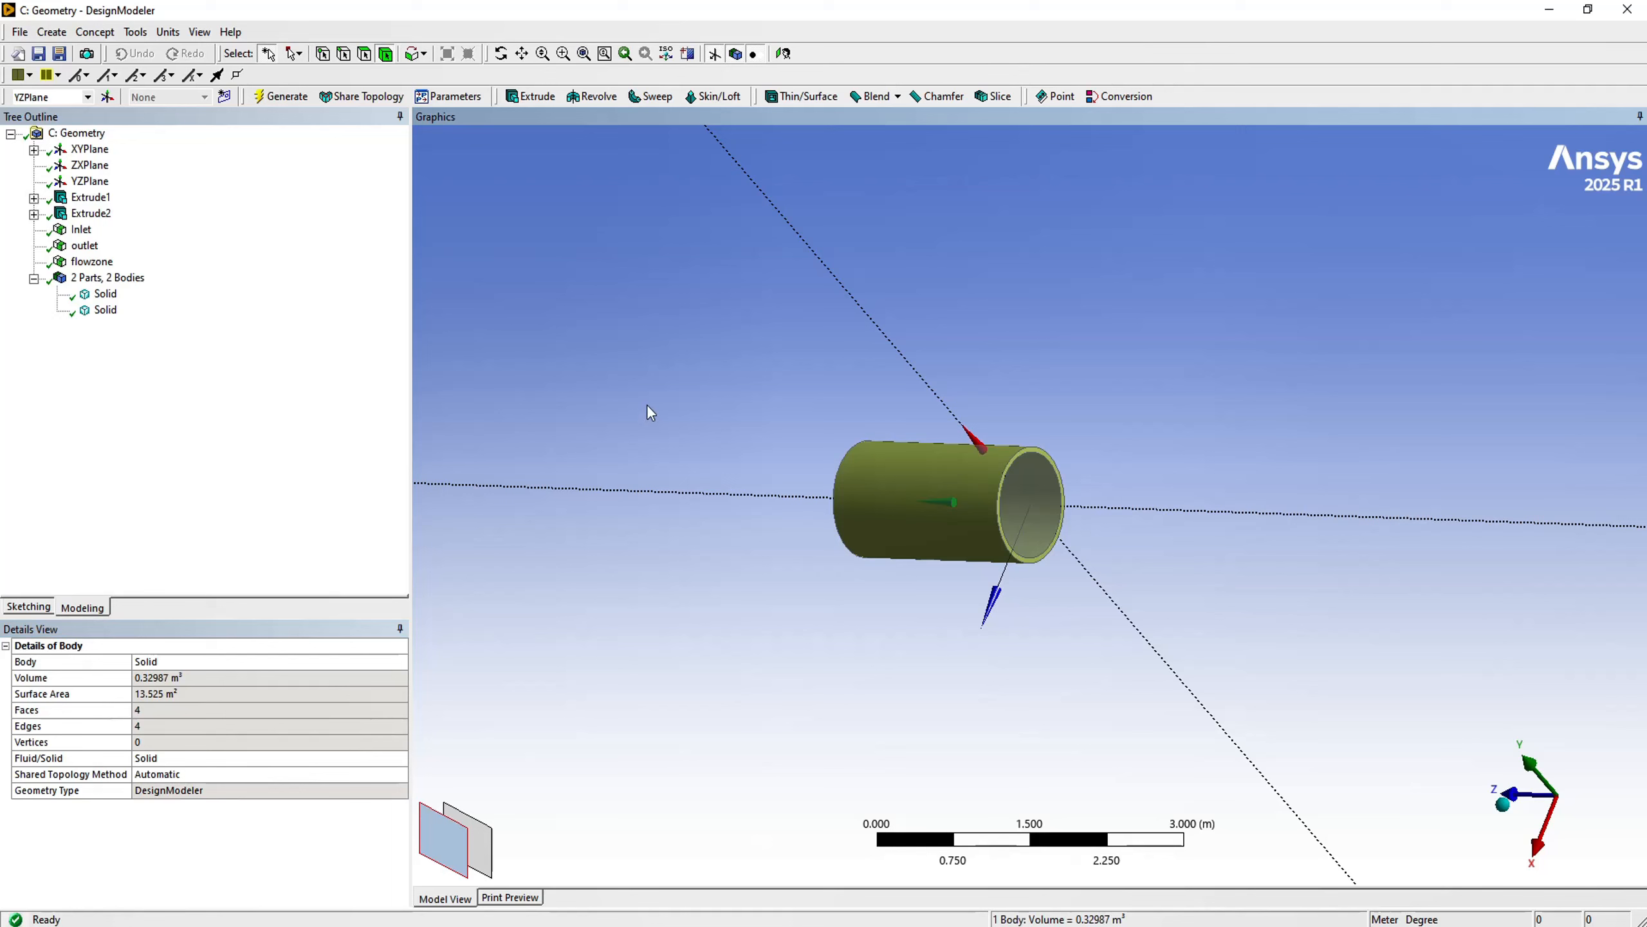
pyautogui.rightClick(623, 393)
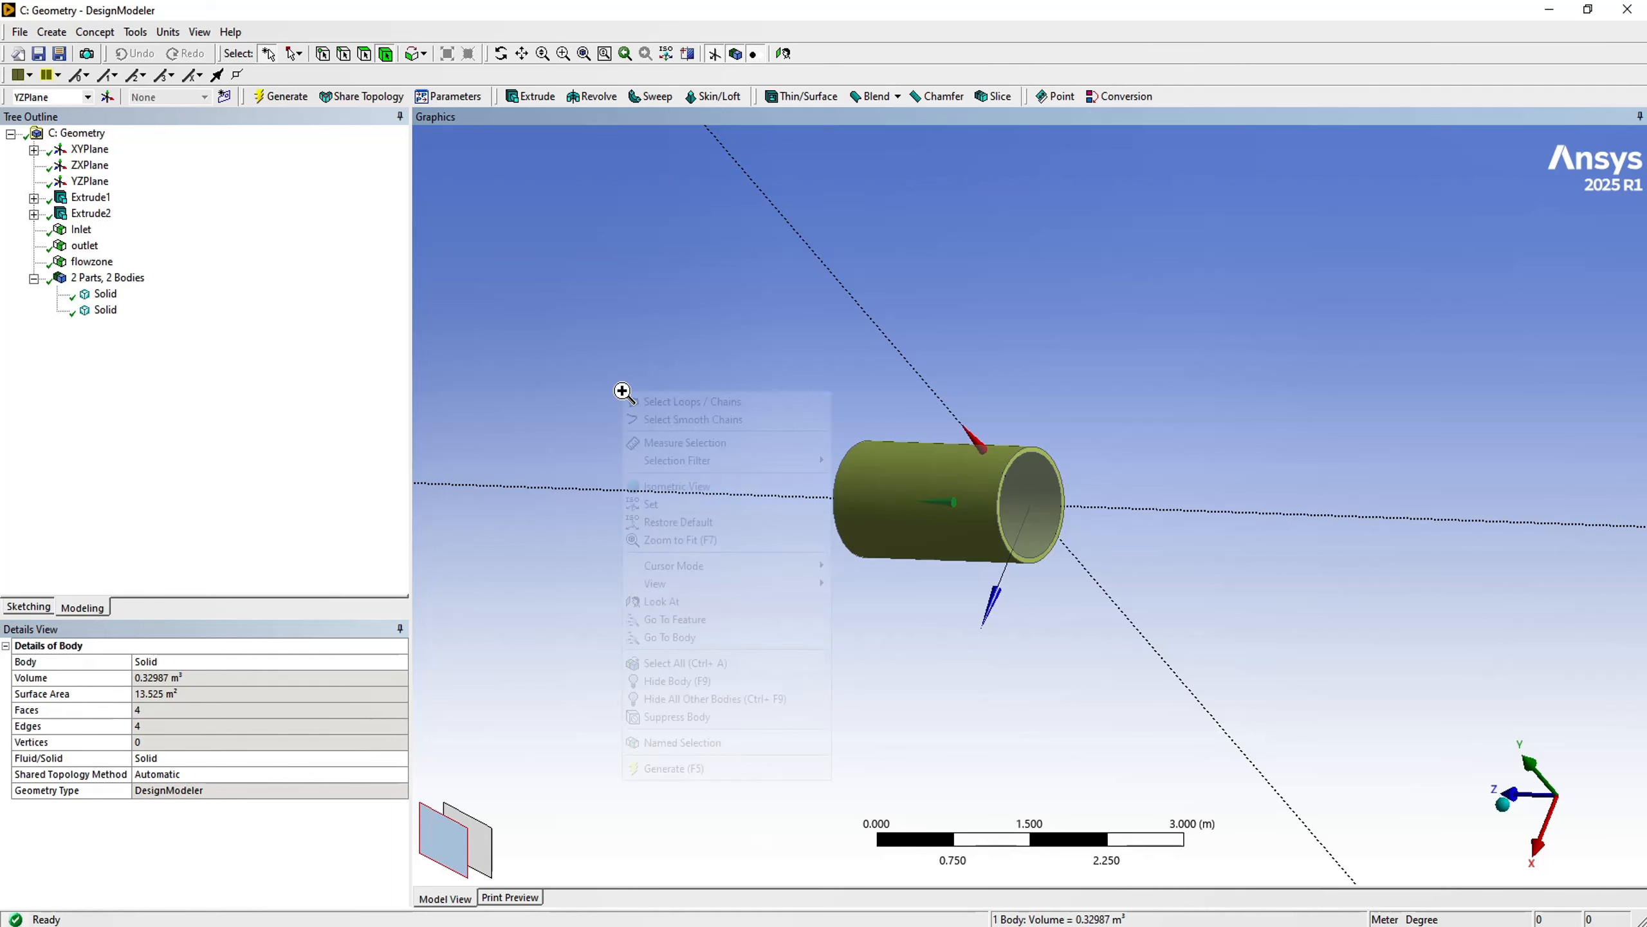
pyautogui.click(680, 750)
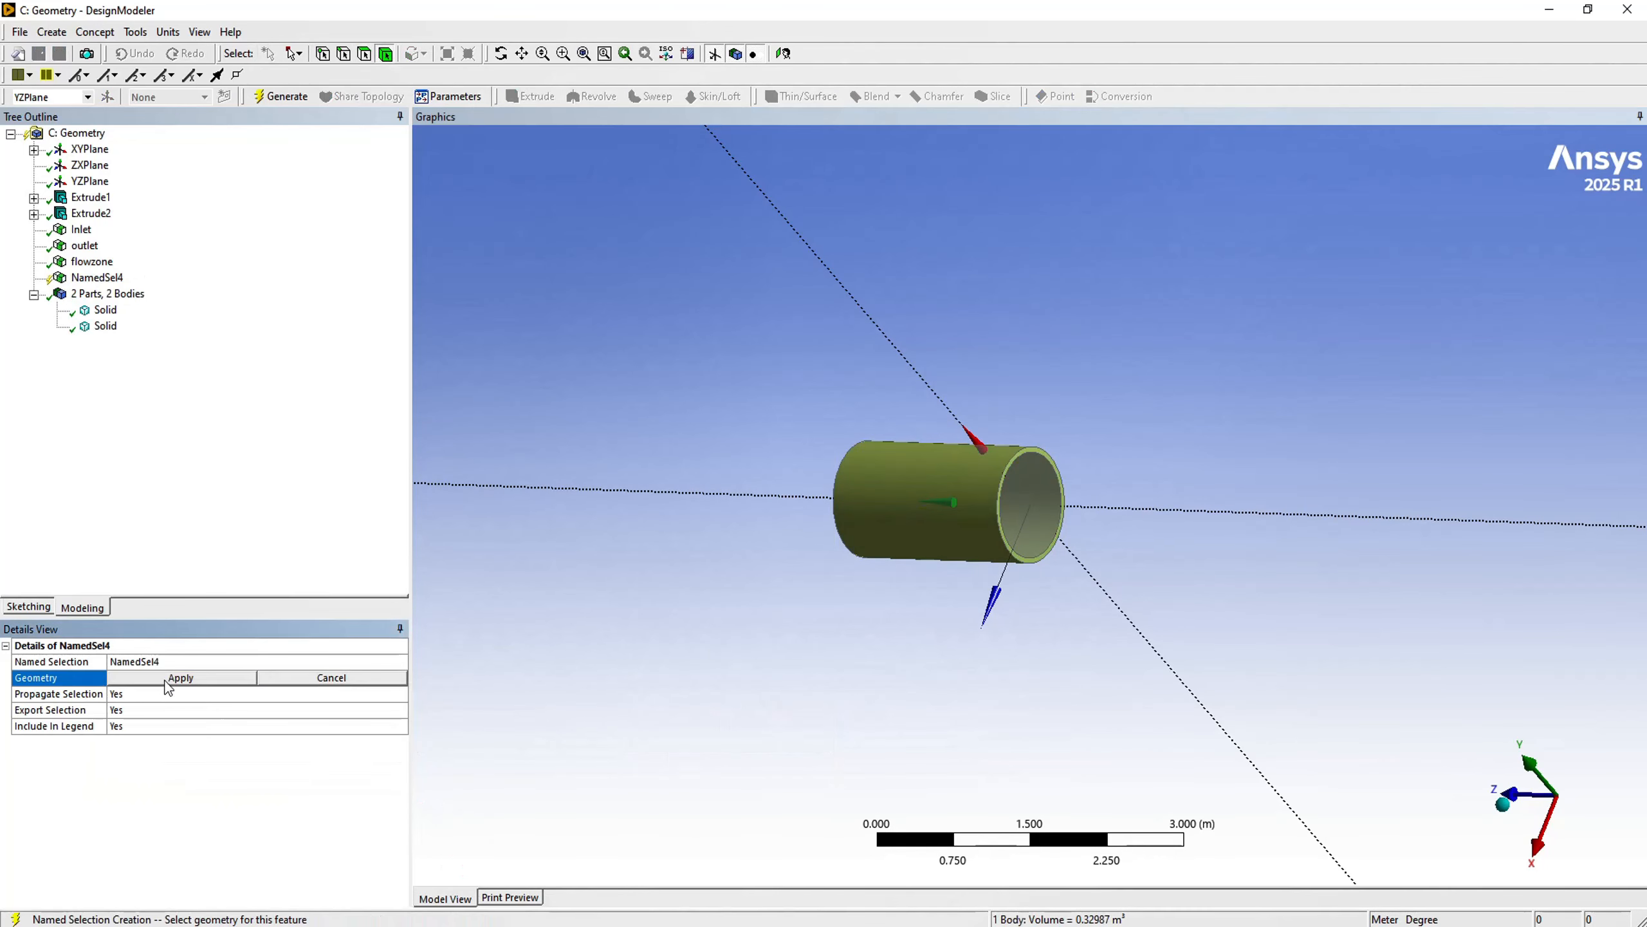
pyautogui.click(148, 662)
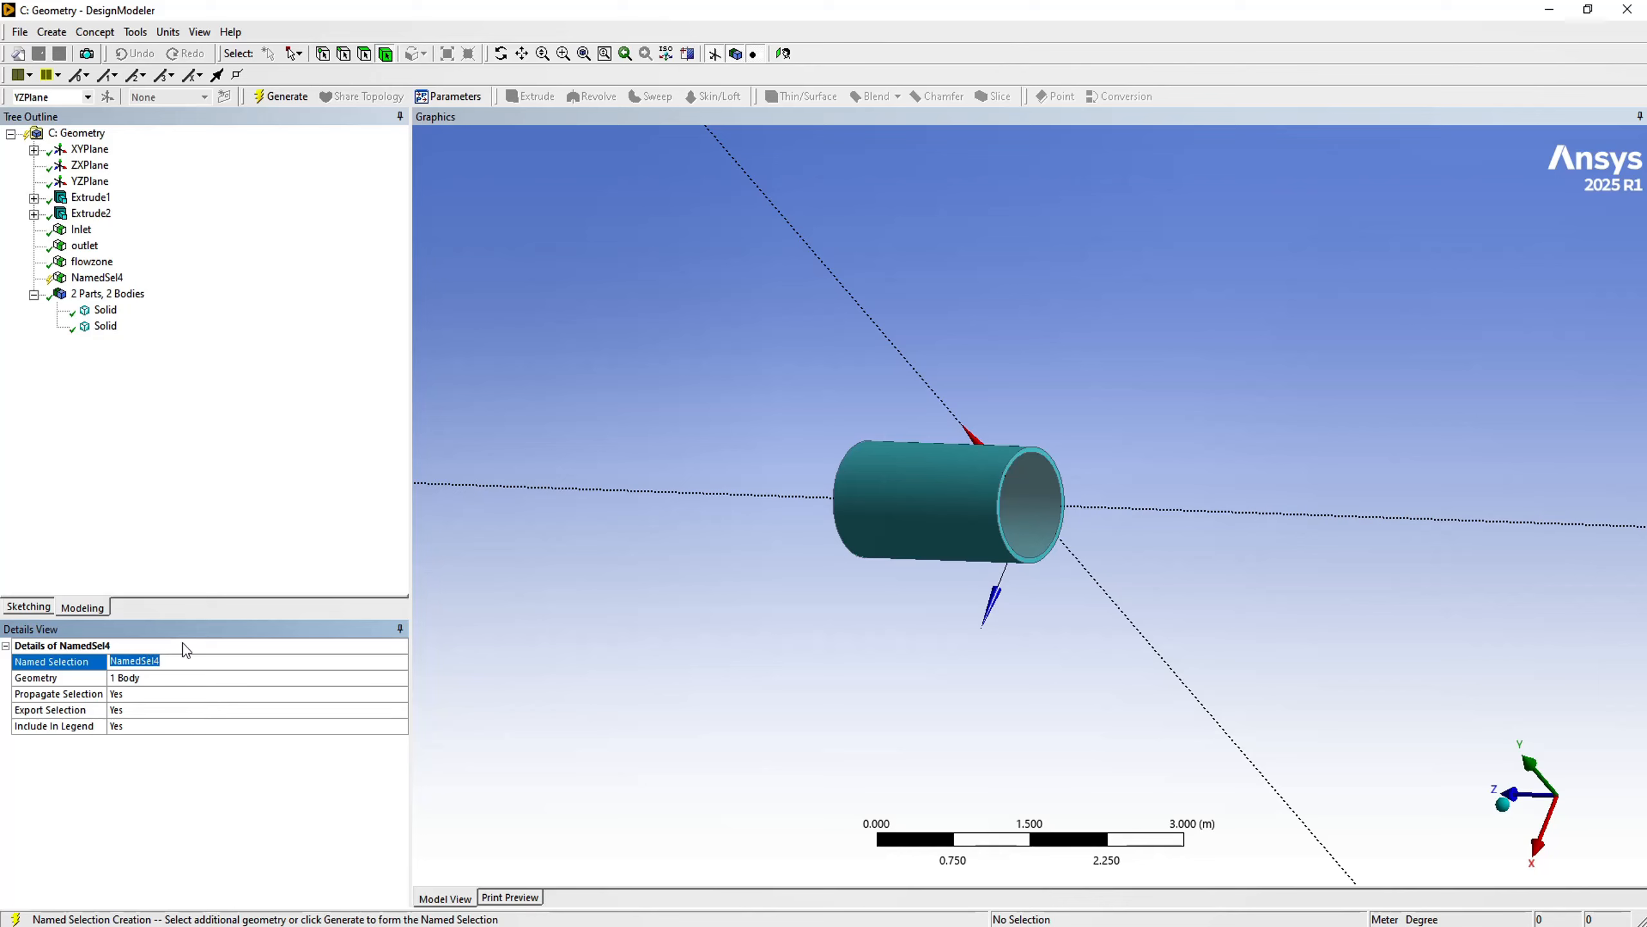
pyautogui.write('solid zone')
pyautogui.click(283, 95)
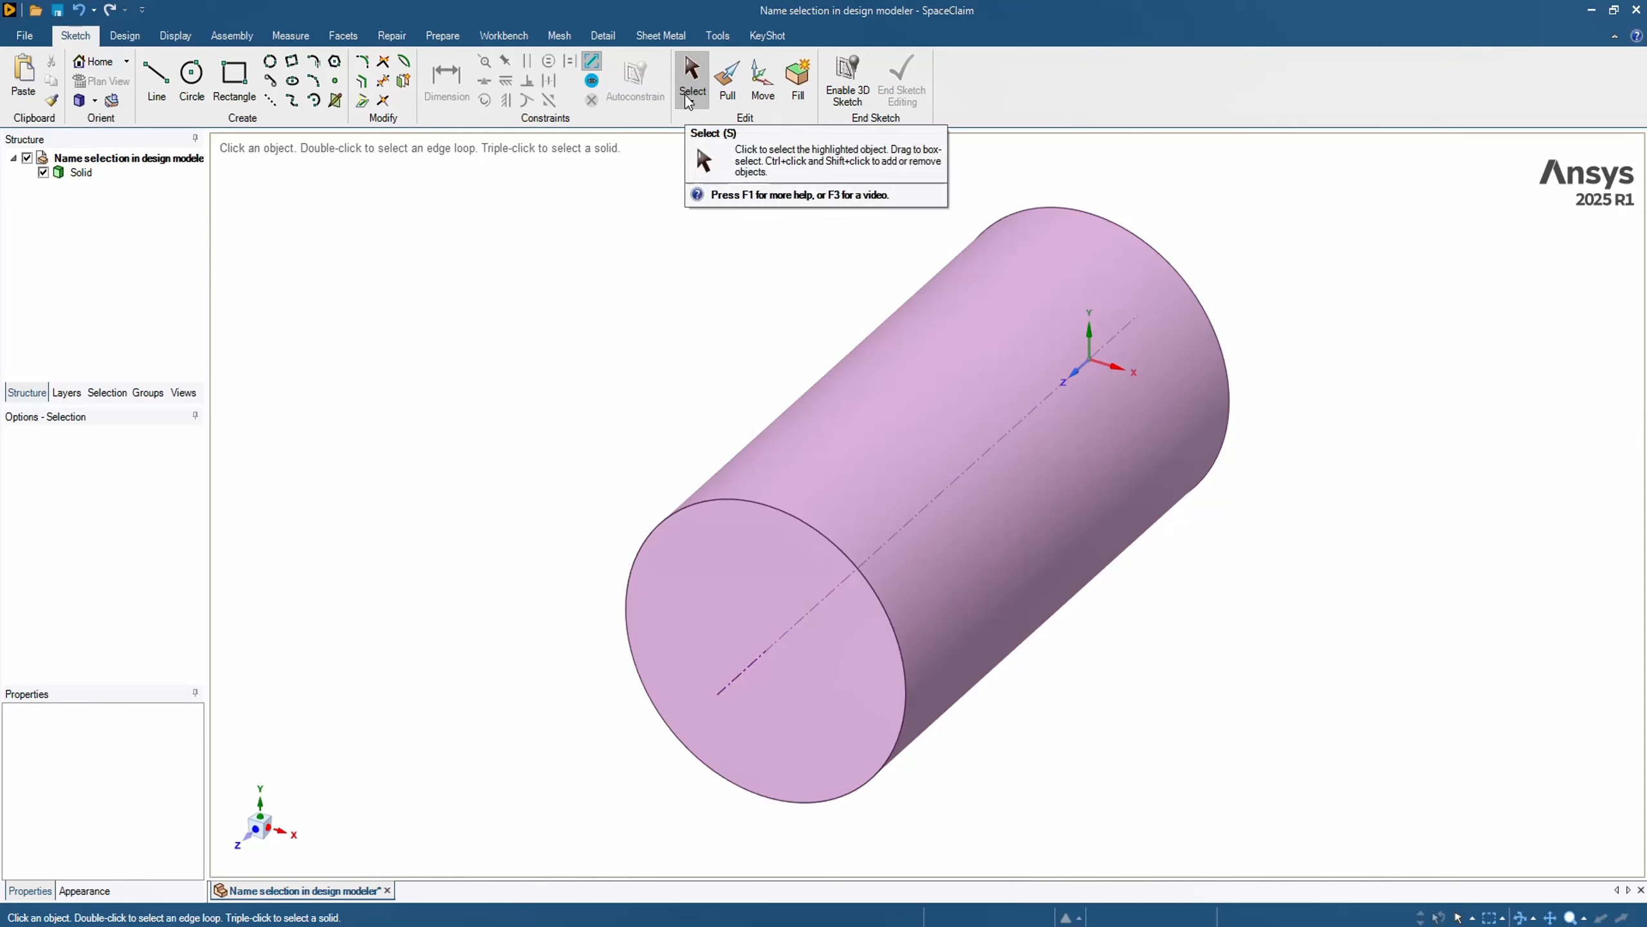
# - In SpaceClaim, create a named selection called Inlet from the cylinder's circular end face away from the origin
pyautogui.click(724, 519)
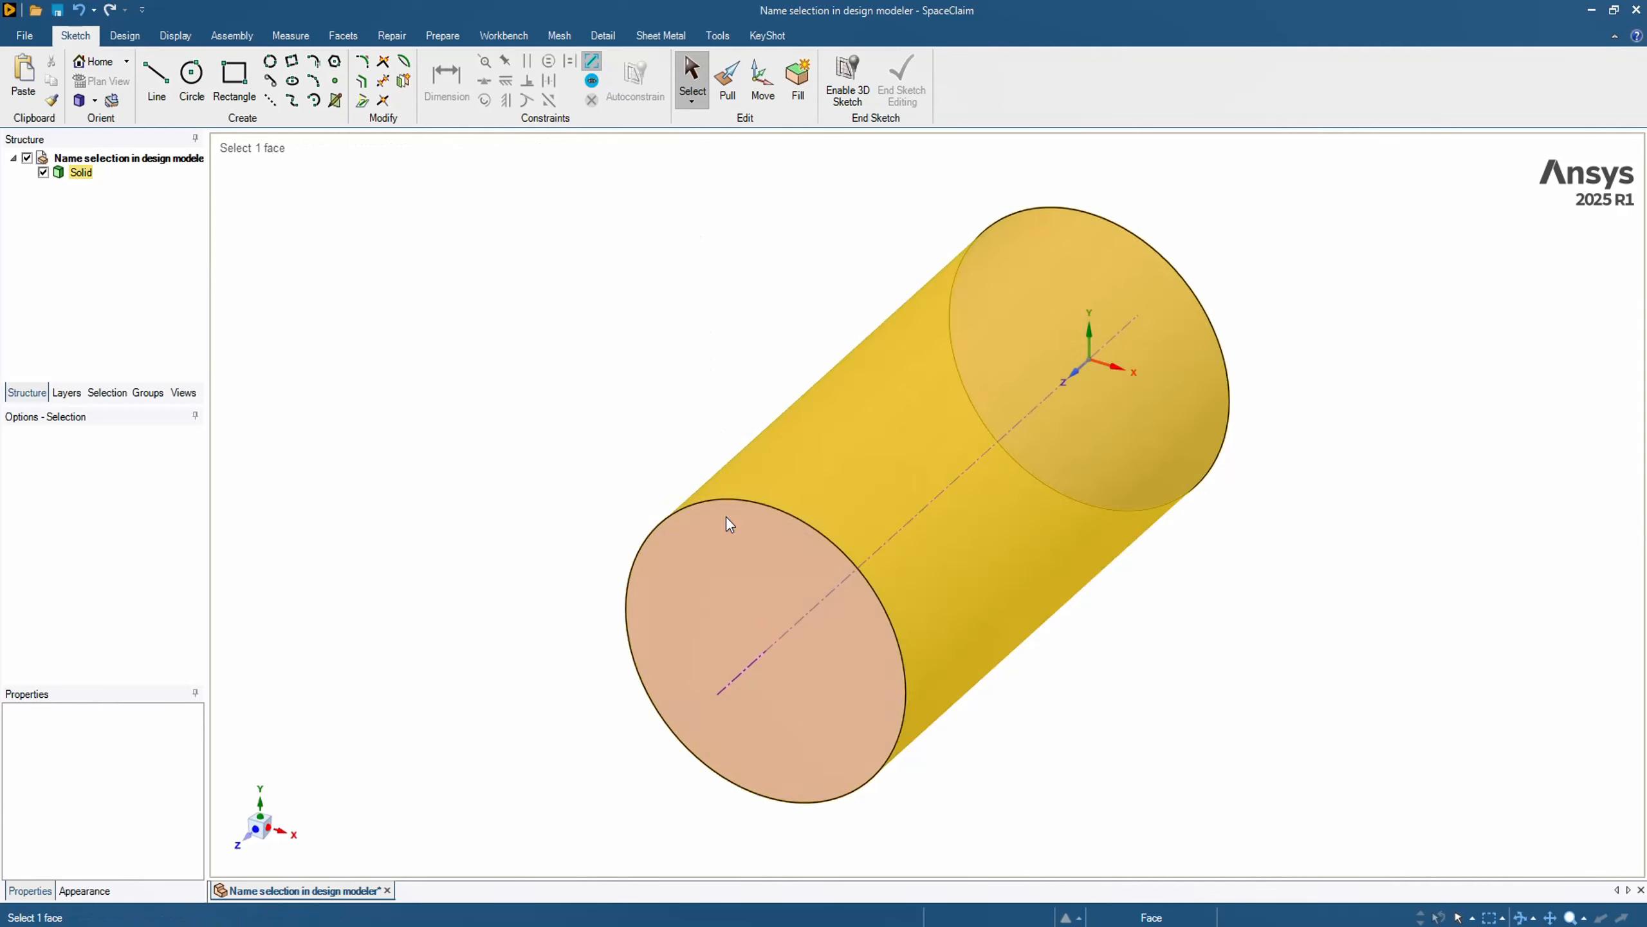
pyautogui.click(744, 579)
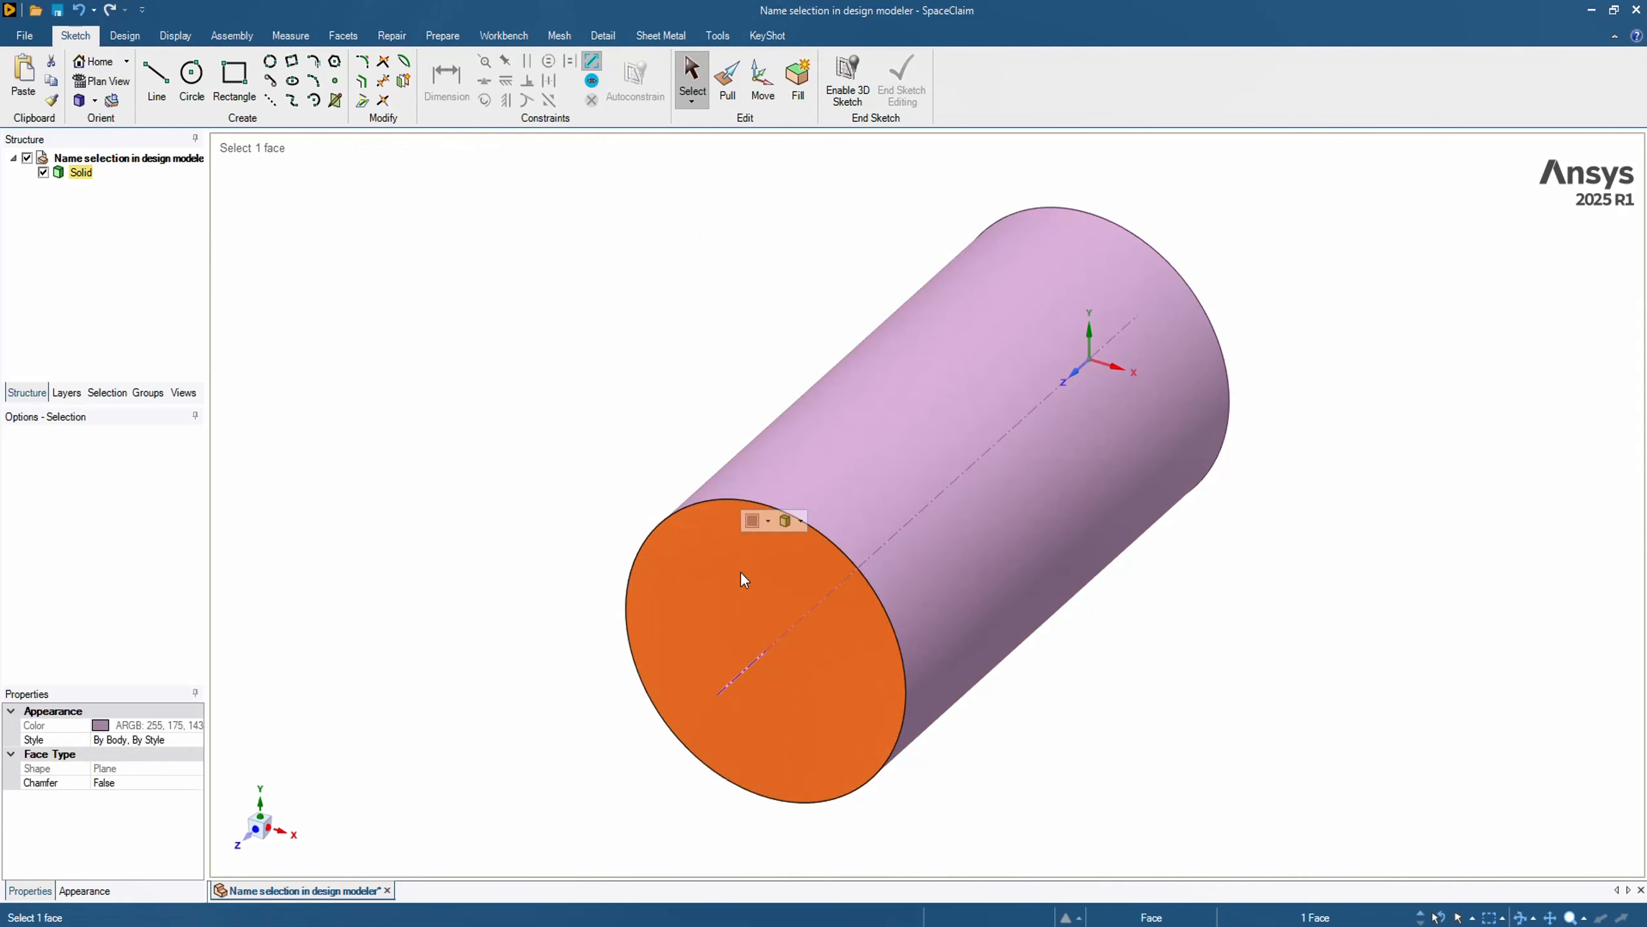
pyautogui.click(149, 393)
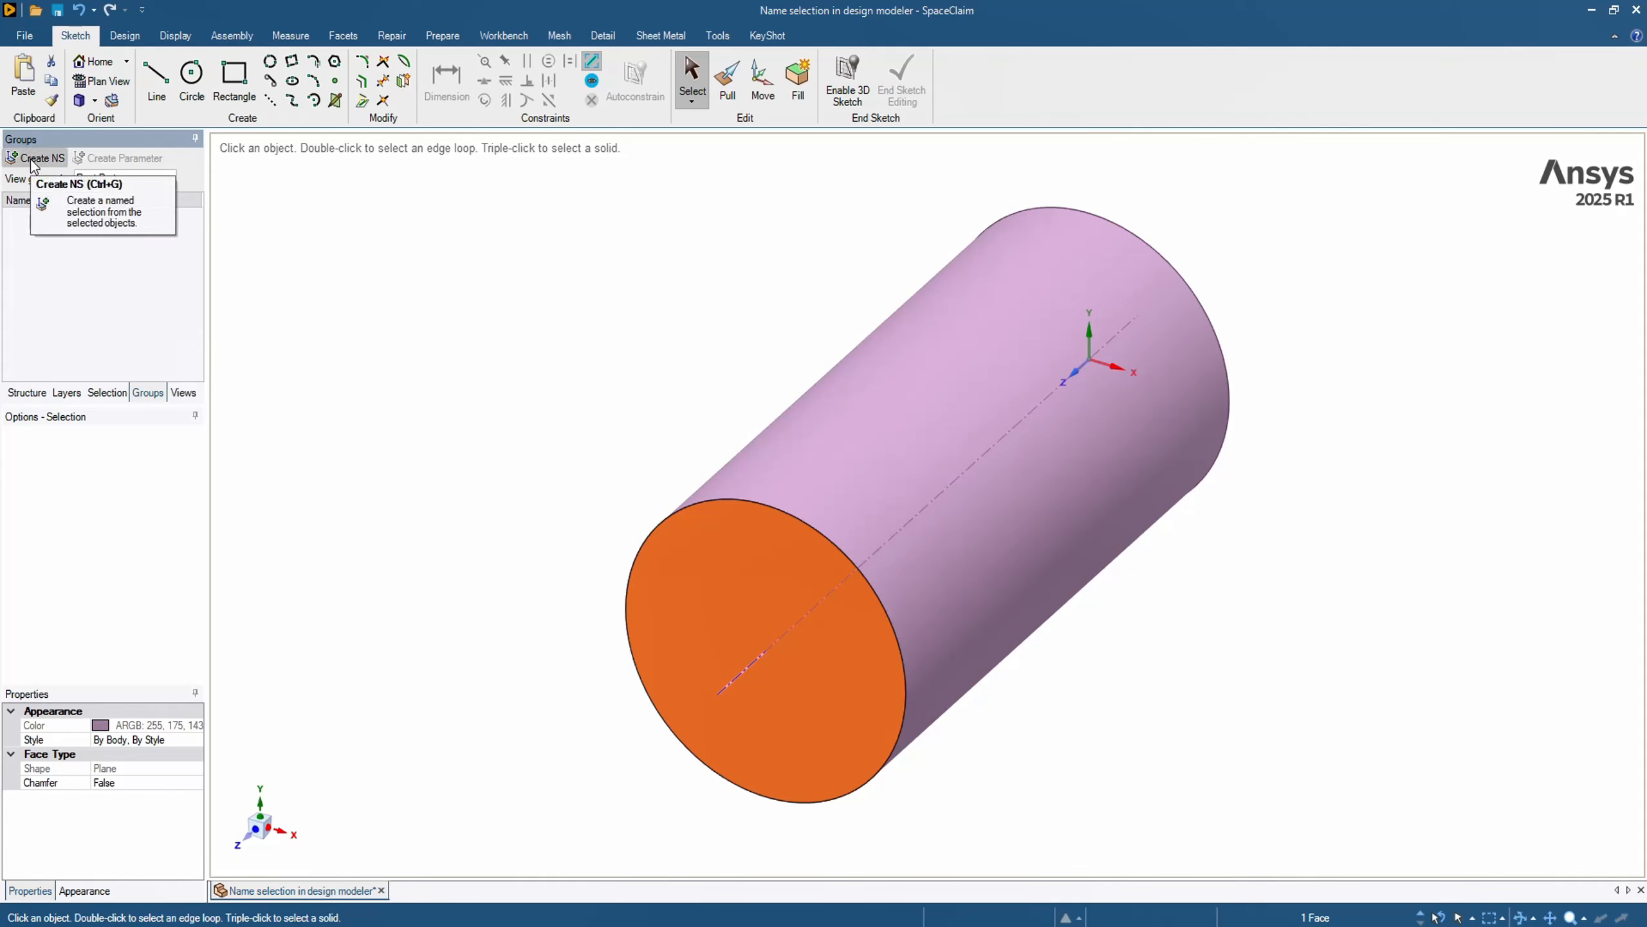
pyautogui.click(32, 162)
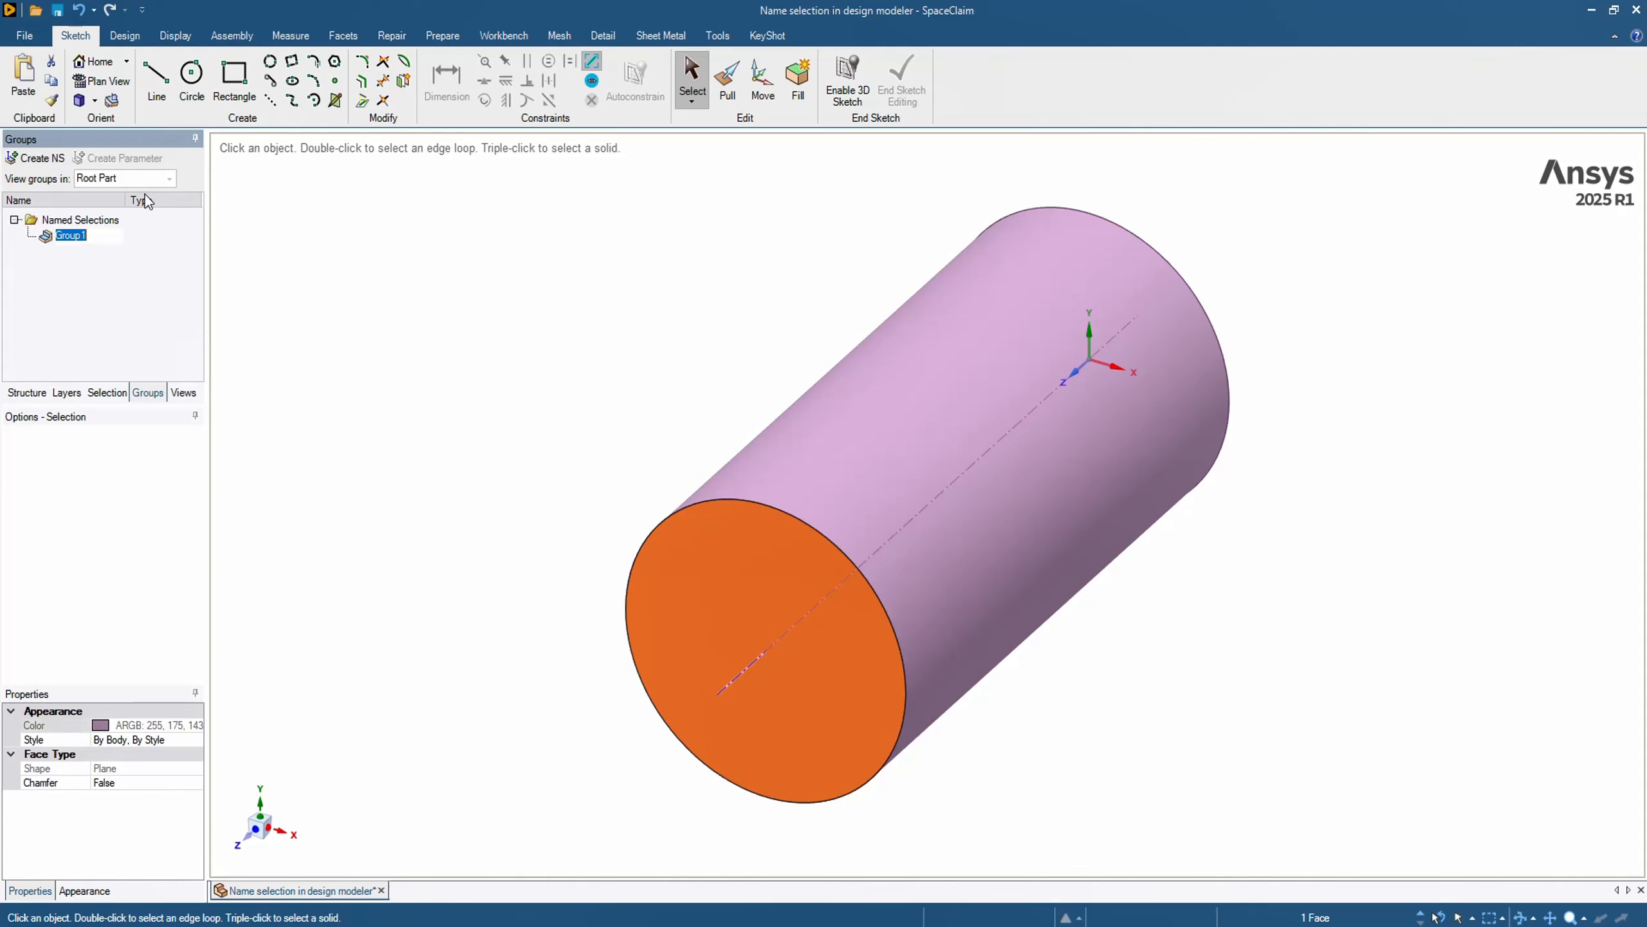
pyautogui.write('Inlet')
pyautogui.click(349, 243)
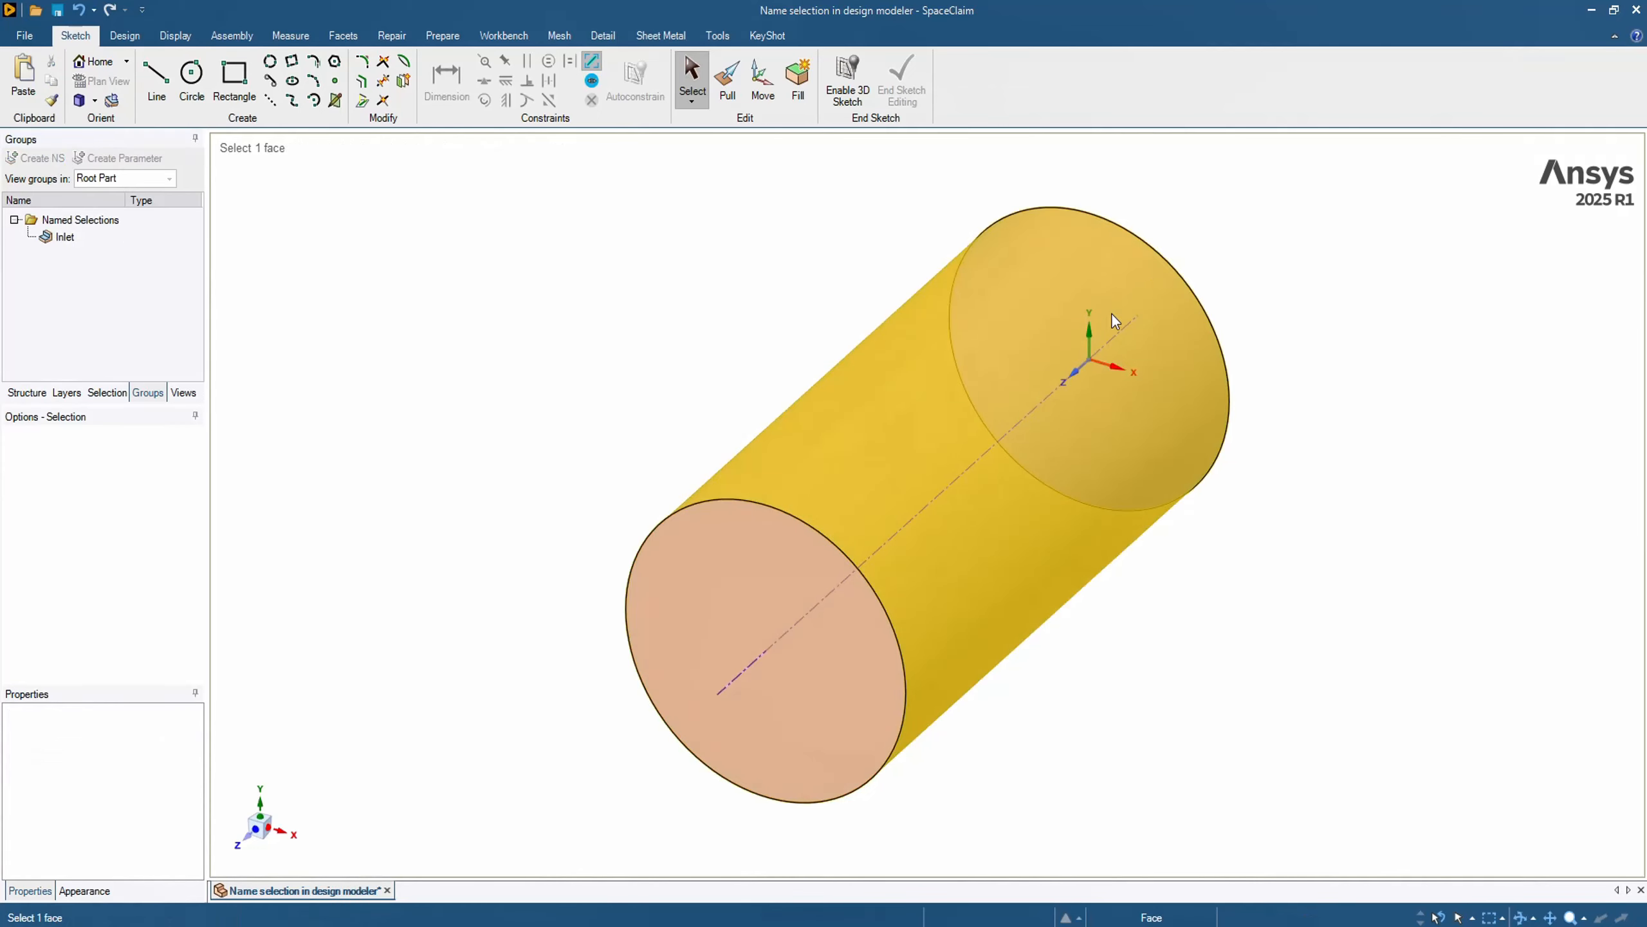
# - Create a named selection called Wall from the cylinder's curved side face
pyautogui.click(937, 322)
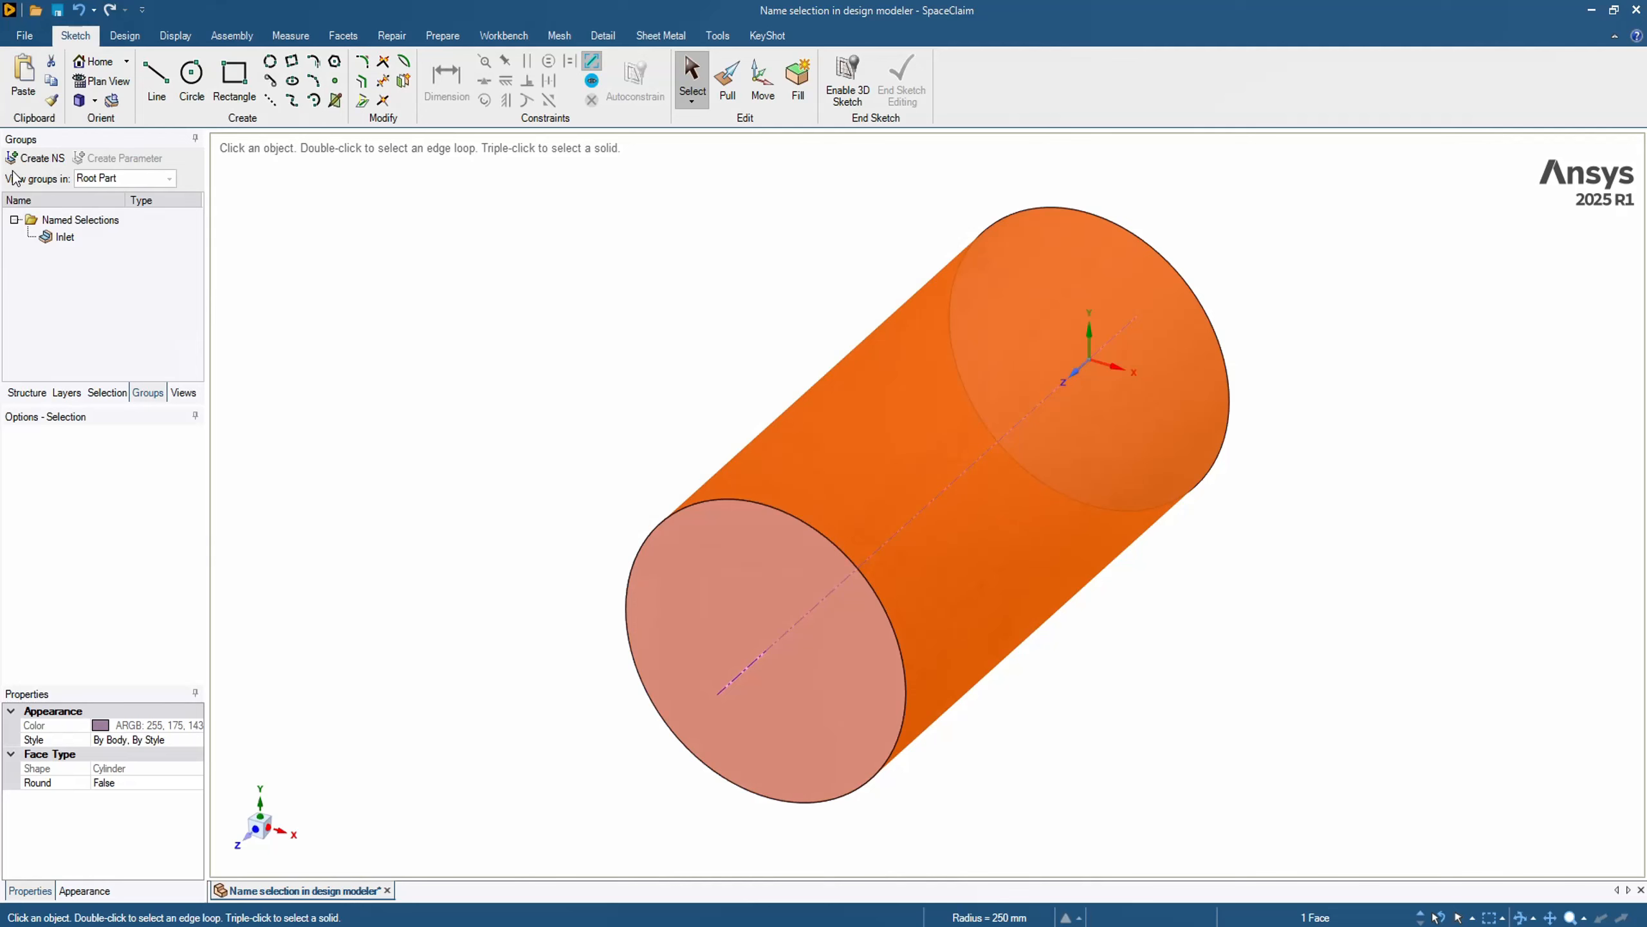
pyautogui.click(36, 158)
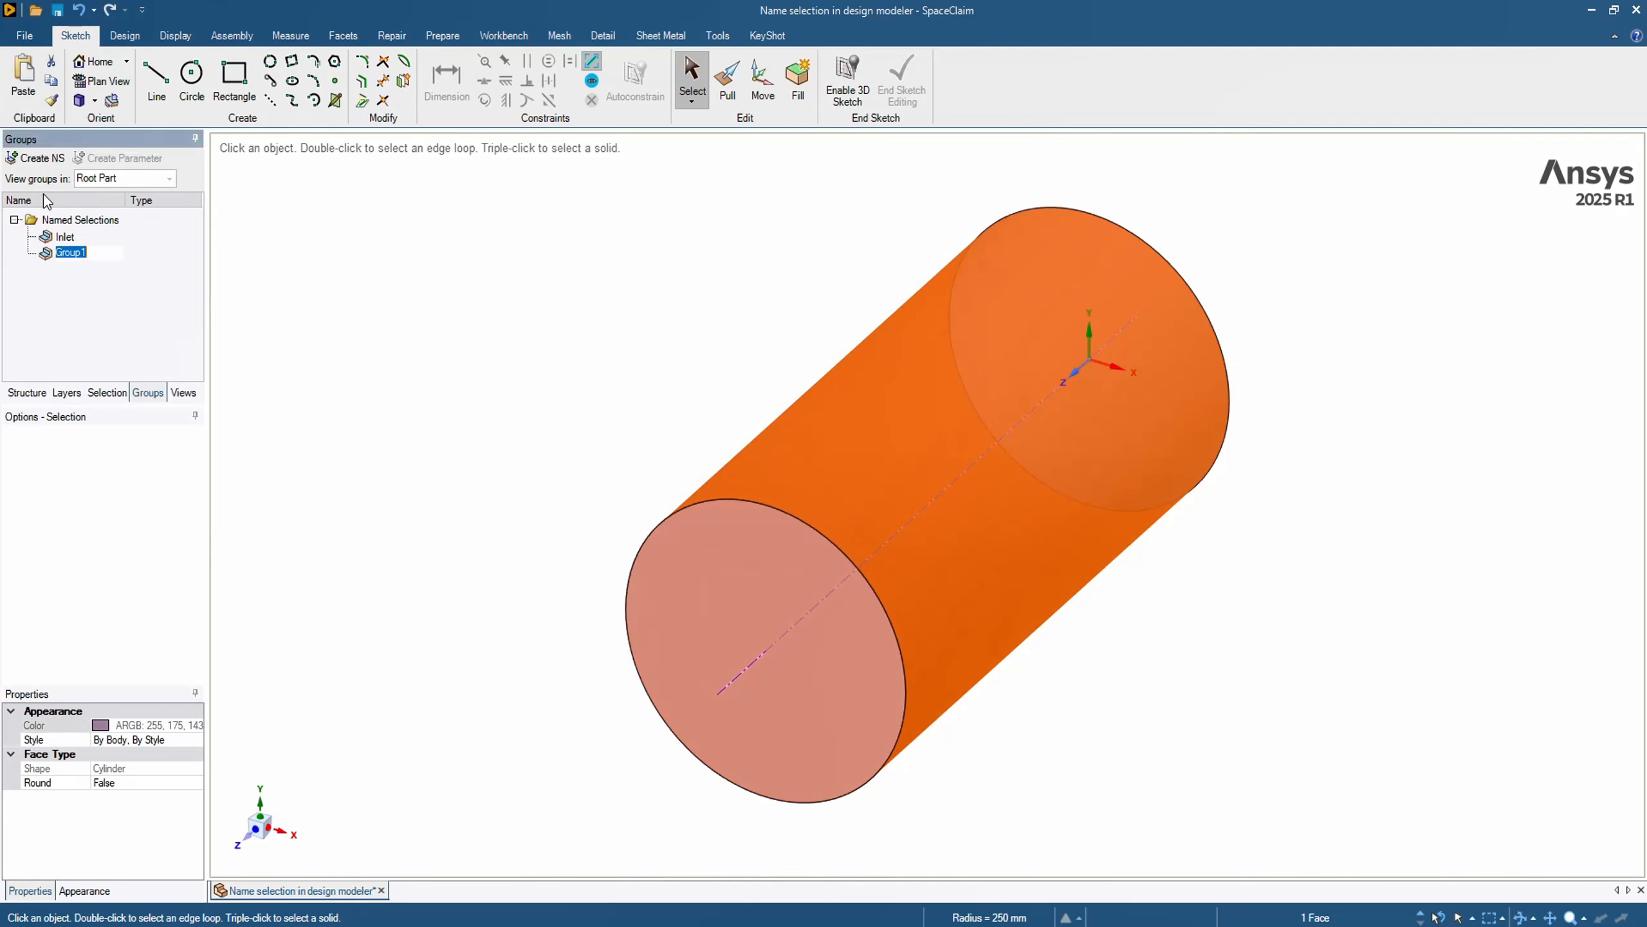
pyautogui.write('Wall')
pyautogui.click(559, 297)
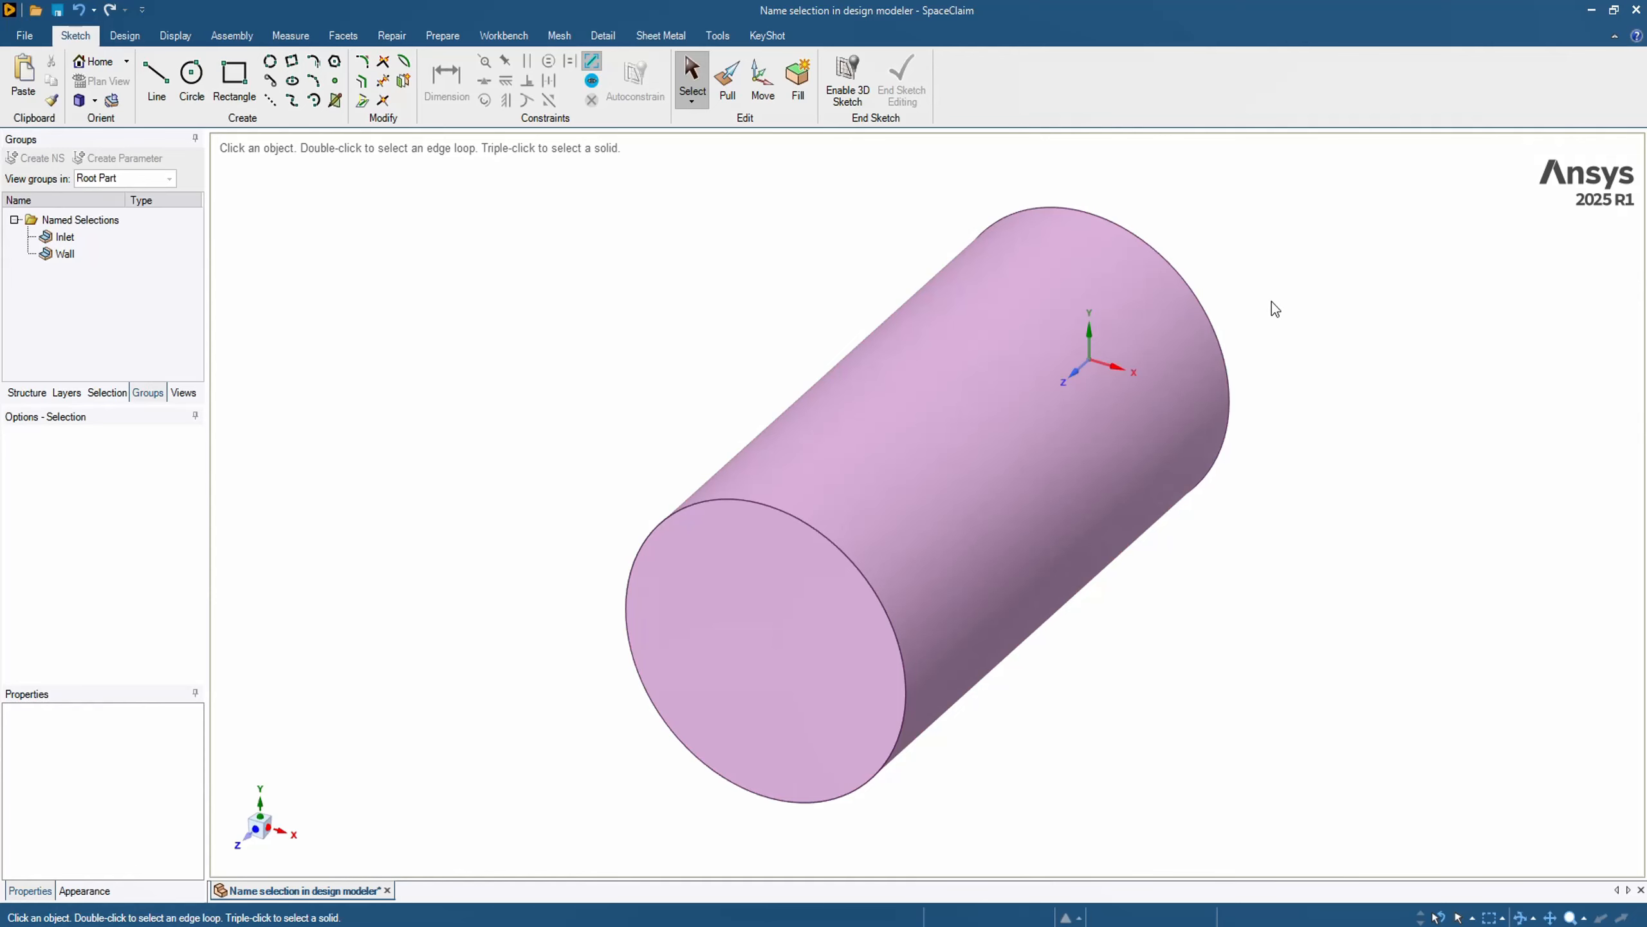
# - Create a named selection called Outlet from the circular end face at the origin
pyautogui.moveTo(1297, 305); pyautogui.dragTo(1186, 303, button='middle')
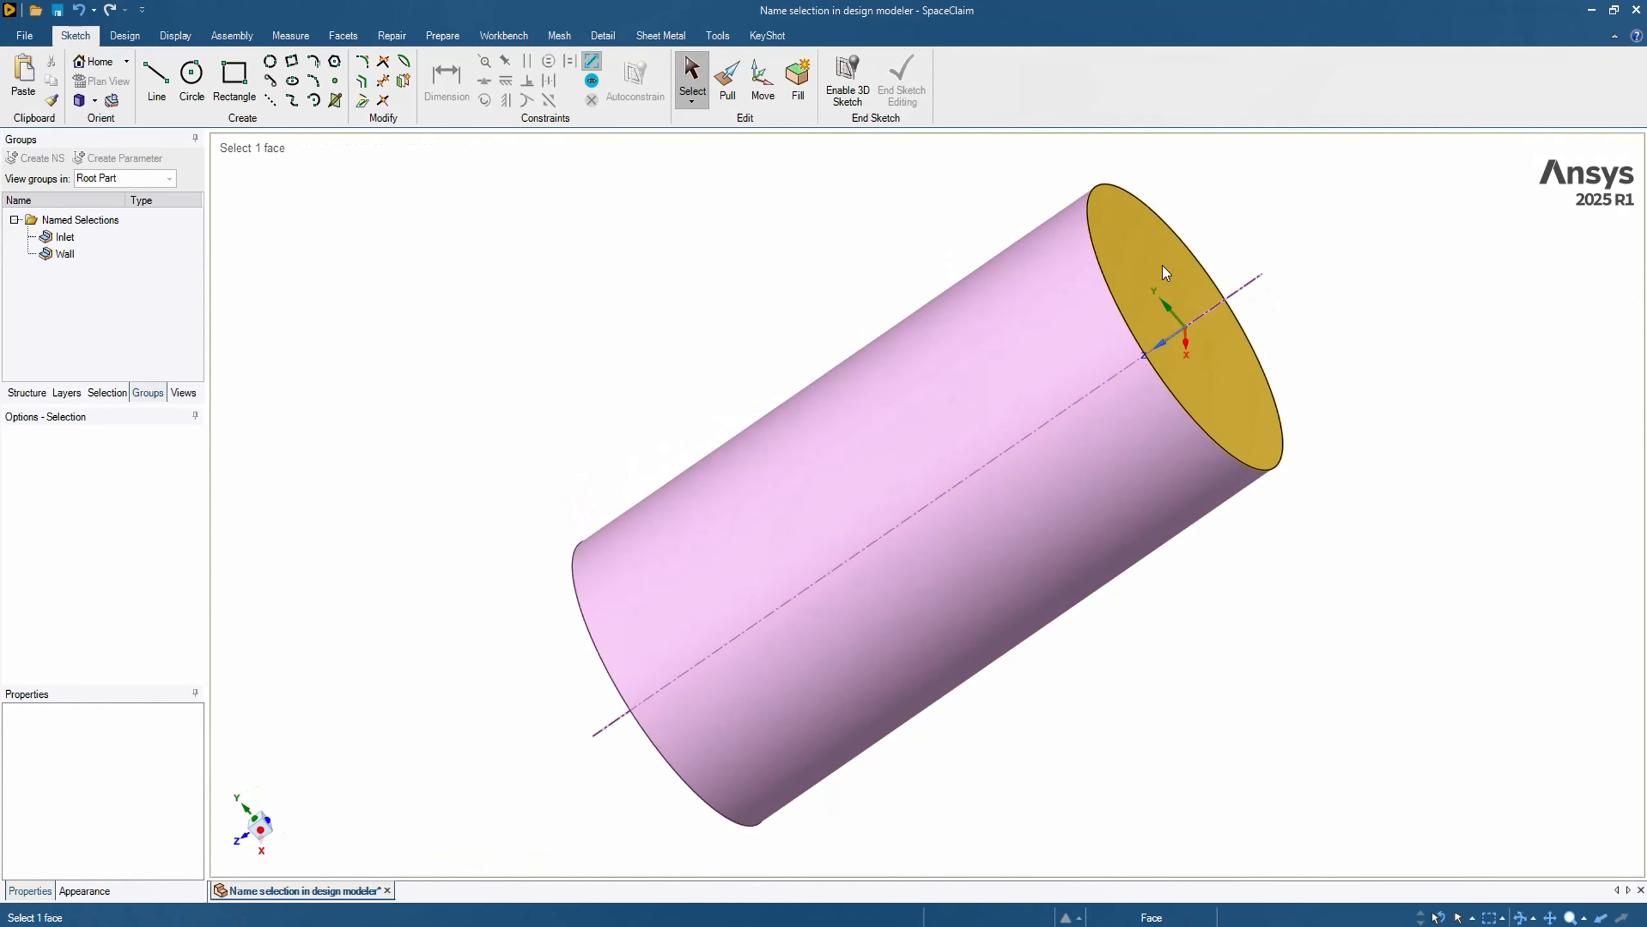
pyautogui.click(1165, 273)
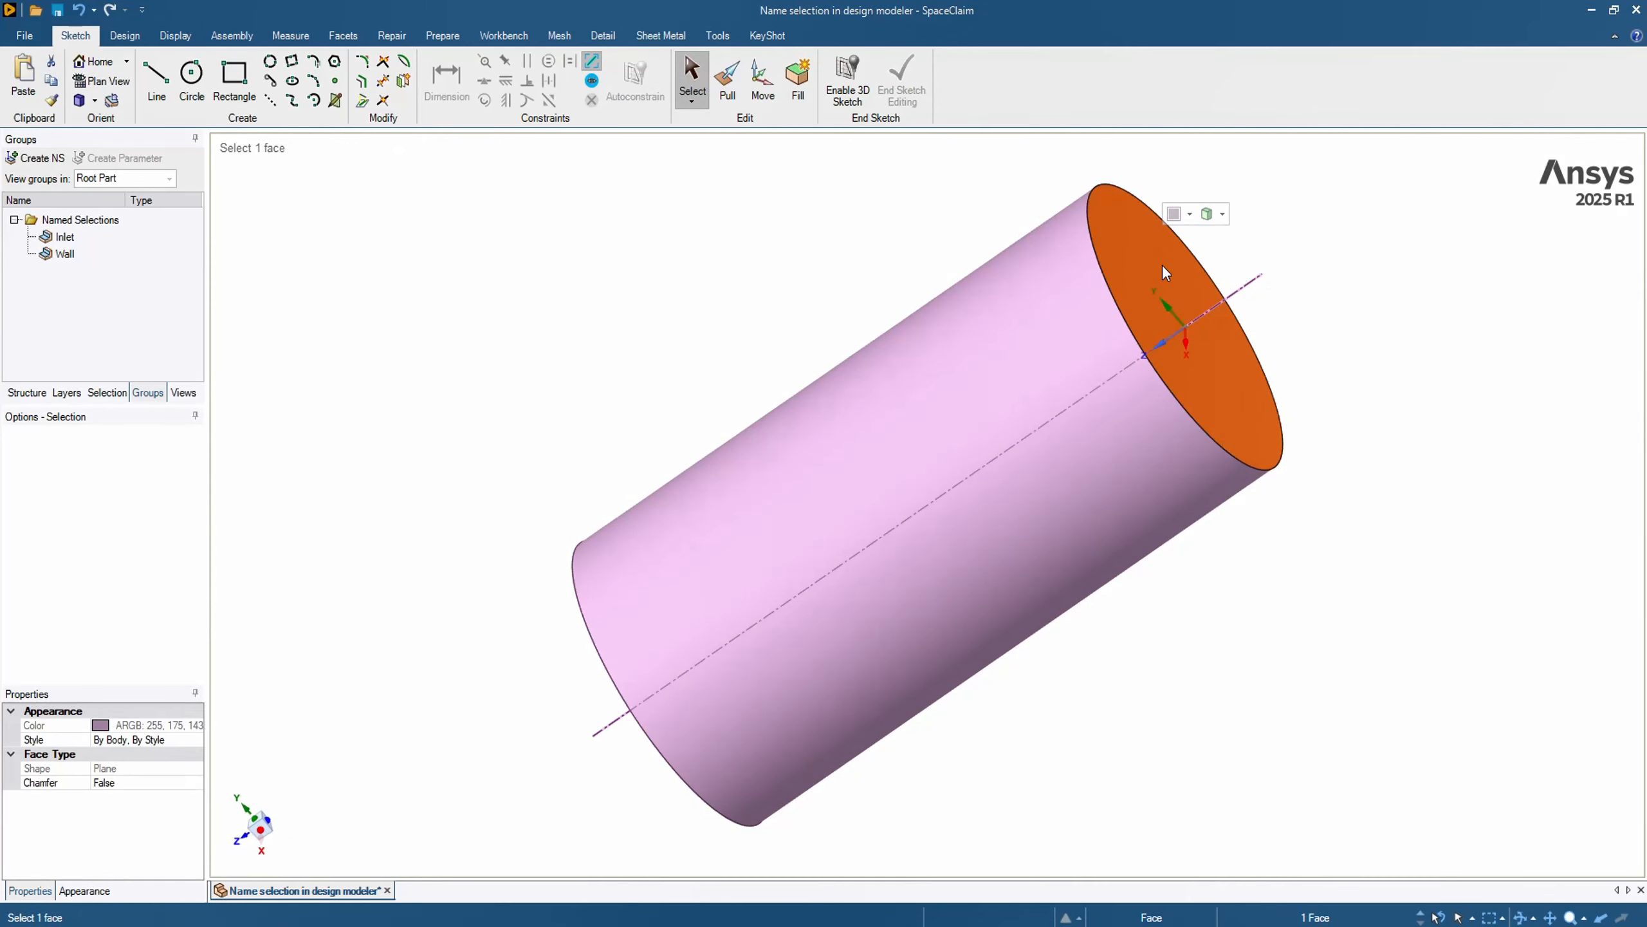
pyautogui.click(27, 162)
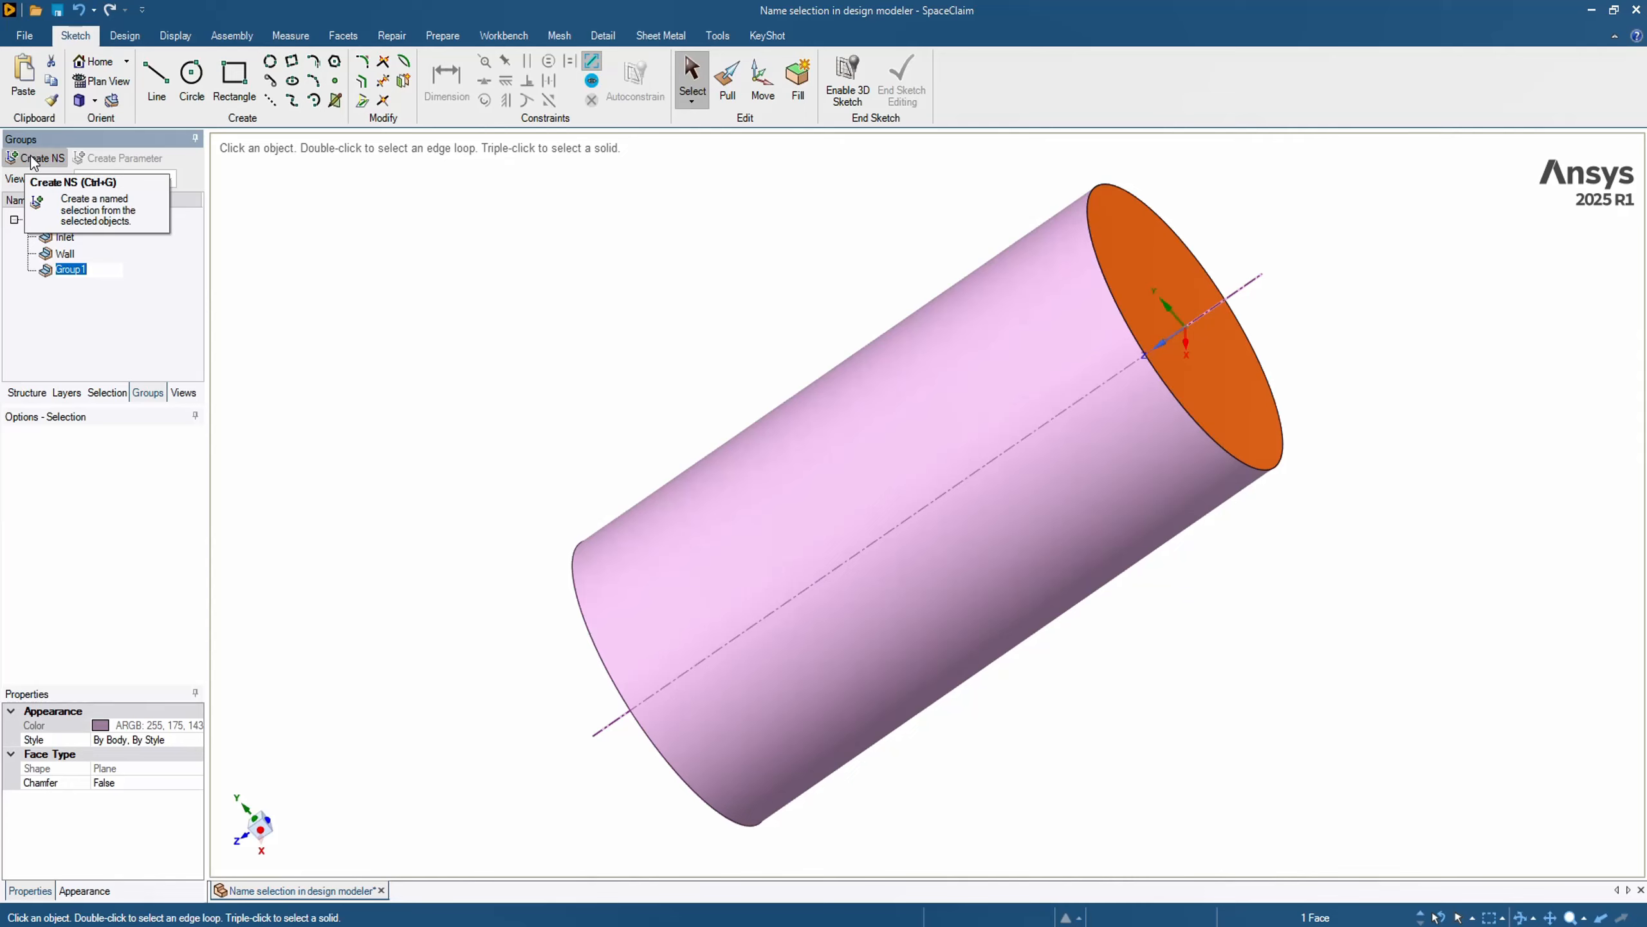
pyautogui.write('Outlet')
pyautogui.press('Return')
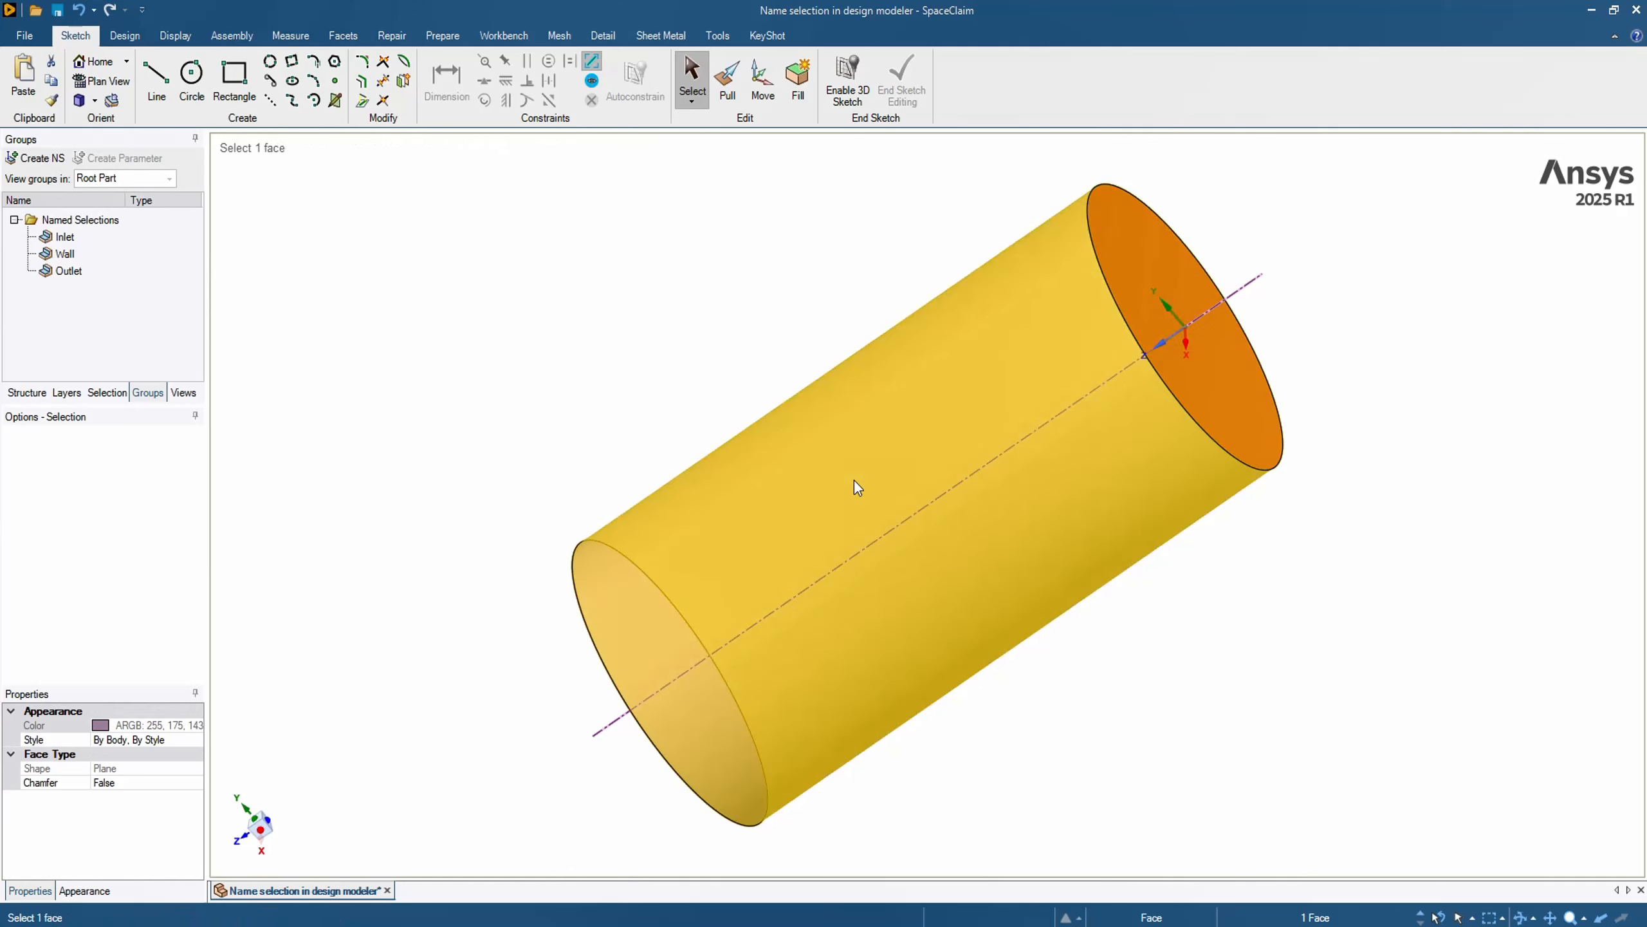
# - Create a named selection called Flow from the whole cylinder body and clear the selection
pyautogui.tripleClick(856, 485)
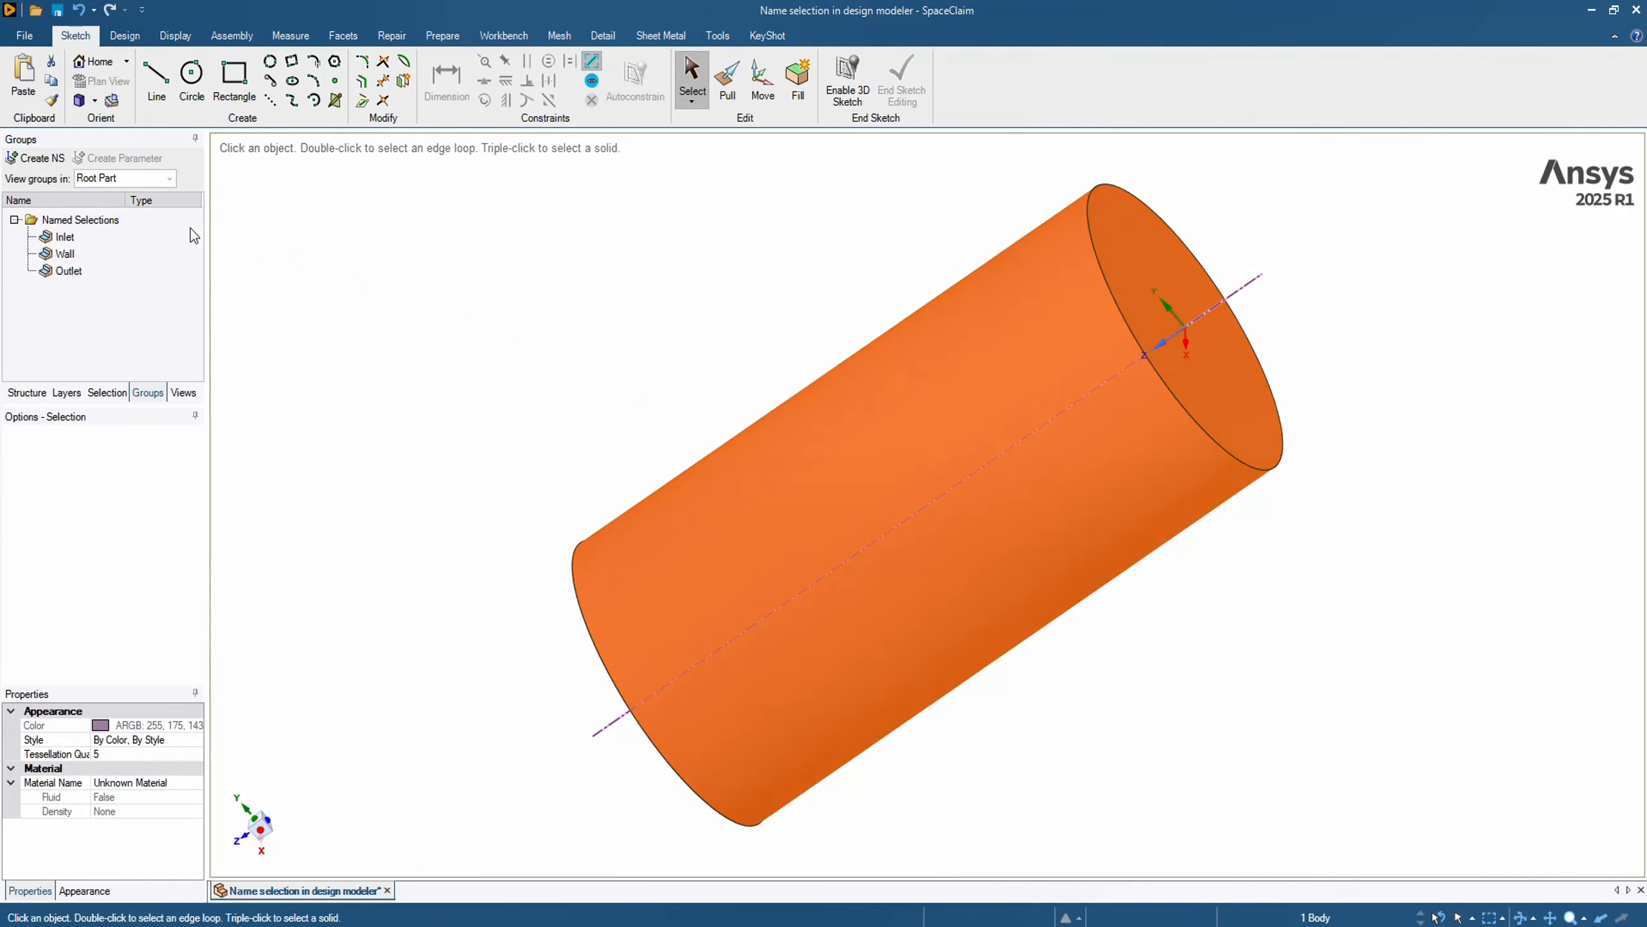
pyautogui.click(36, 158)
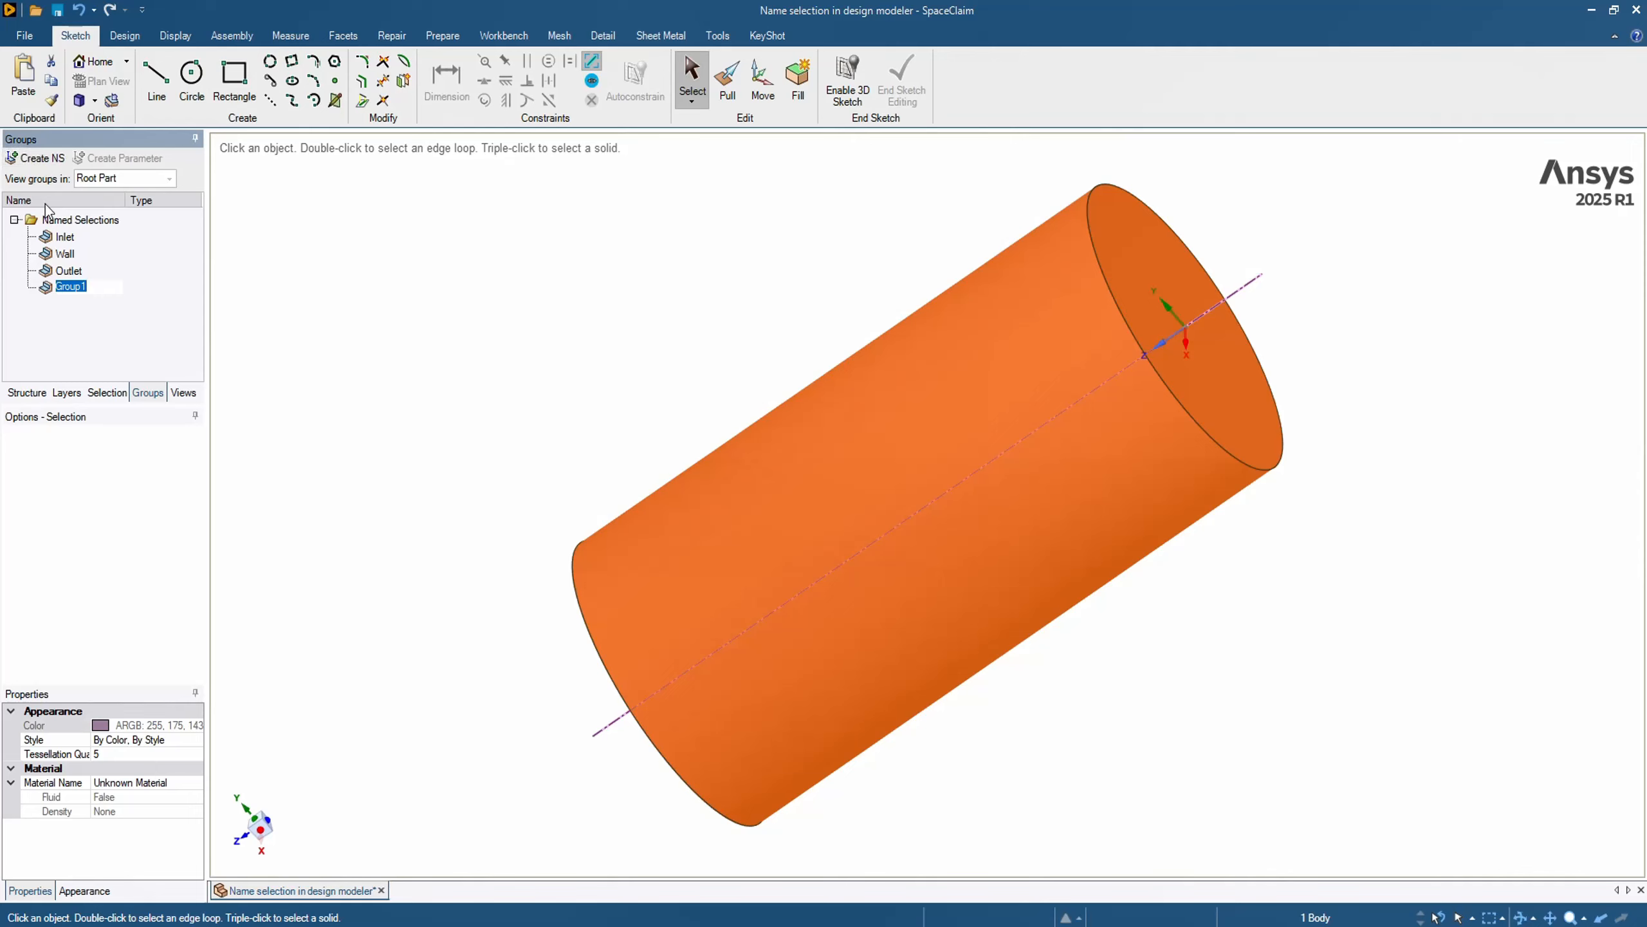
pyautogui.write('Fl')
pyautogui.write('oe')
pyautogui.write('w')
pyautogui.press('Return')
pyautogui.click(458, 308)
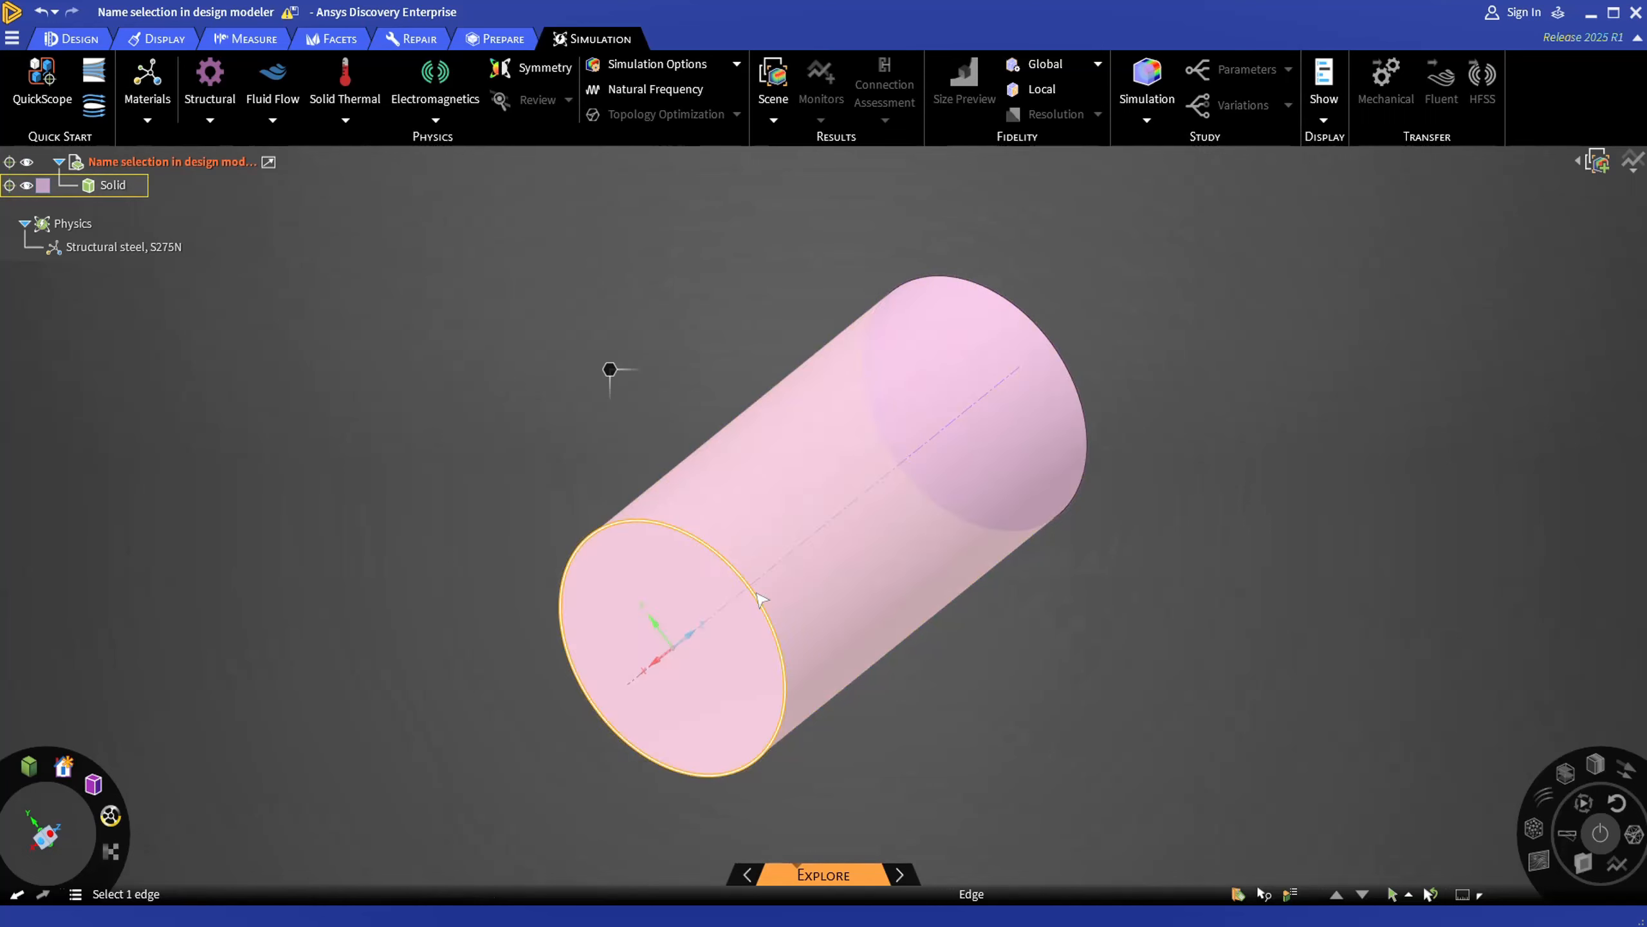
# - In Ansys Discovery, create a named selection called inlet from the cylinder's circular end face at the origin
pyautogui.tripleClick(788, 597)
pyautogui.click(488, 470)
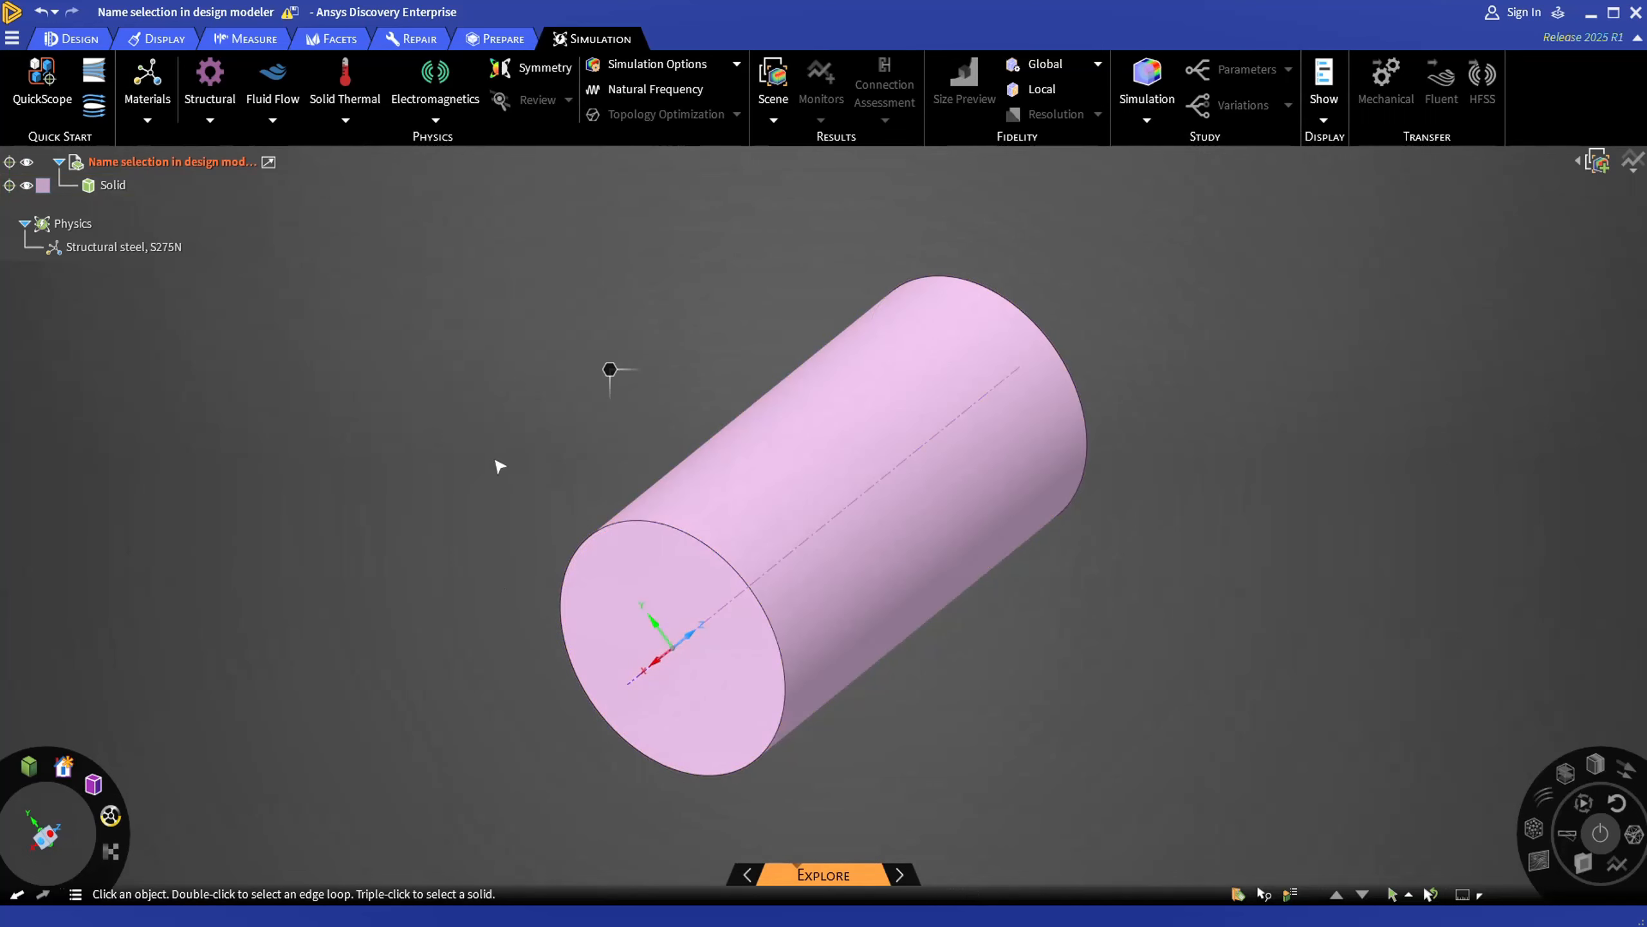
pyautogui.moveTo(496, 464); pyautogui.dragTo(516, 520, button='middle')
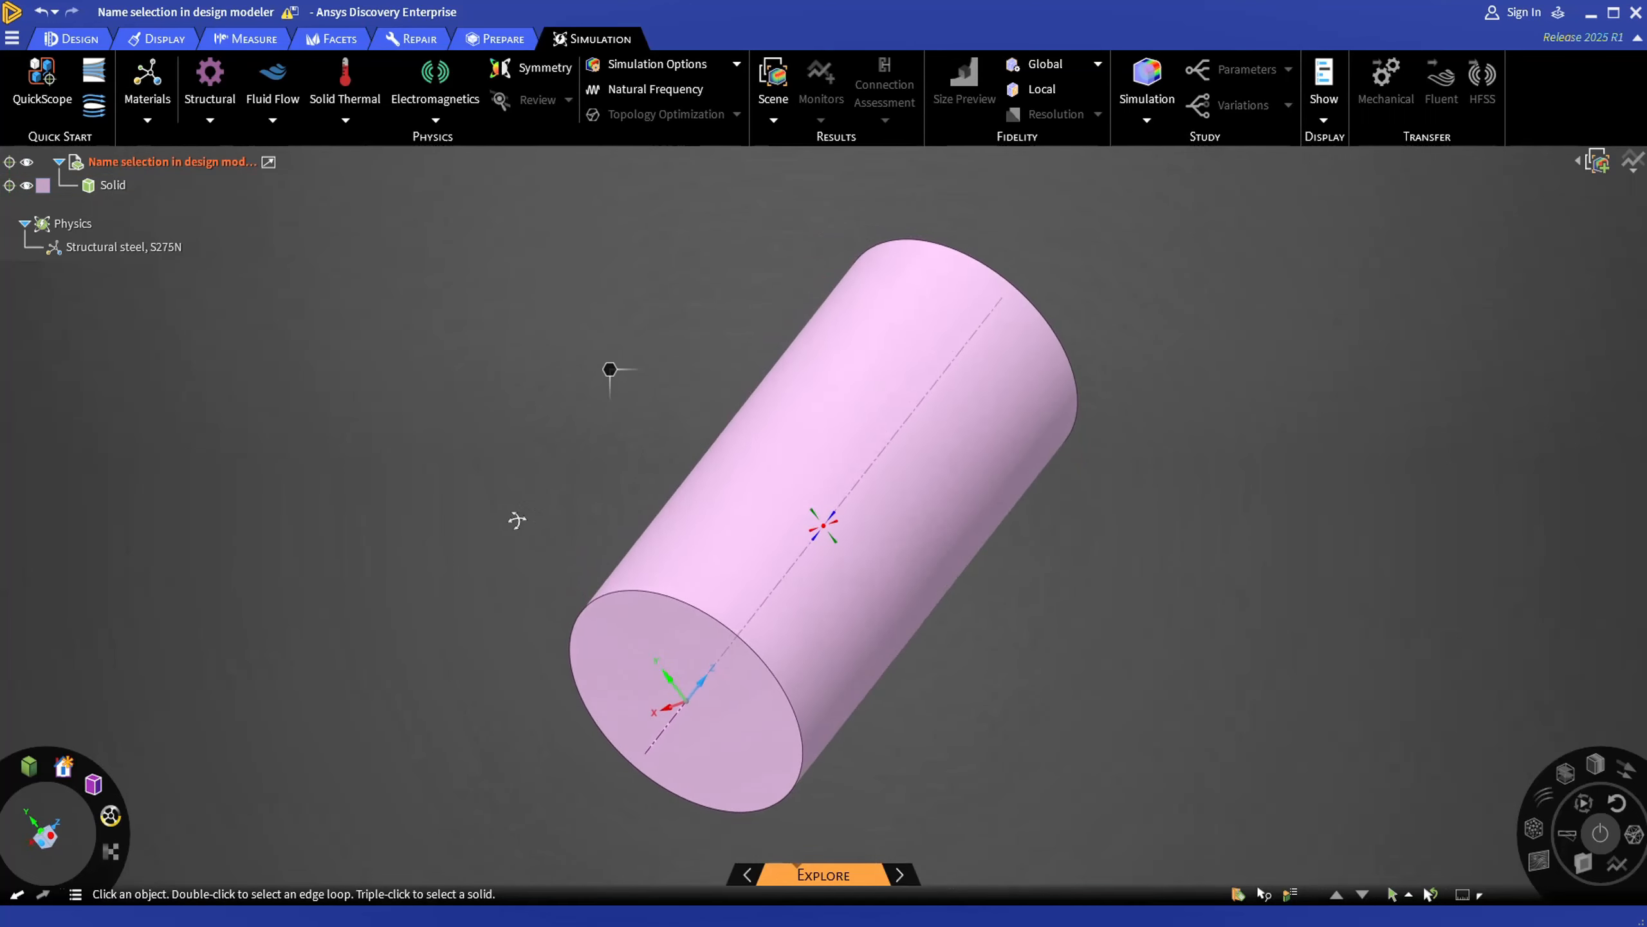
pyautogui.click(706, 695)
pyautogui.click(733, 704)
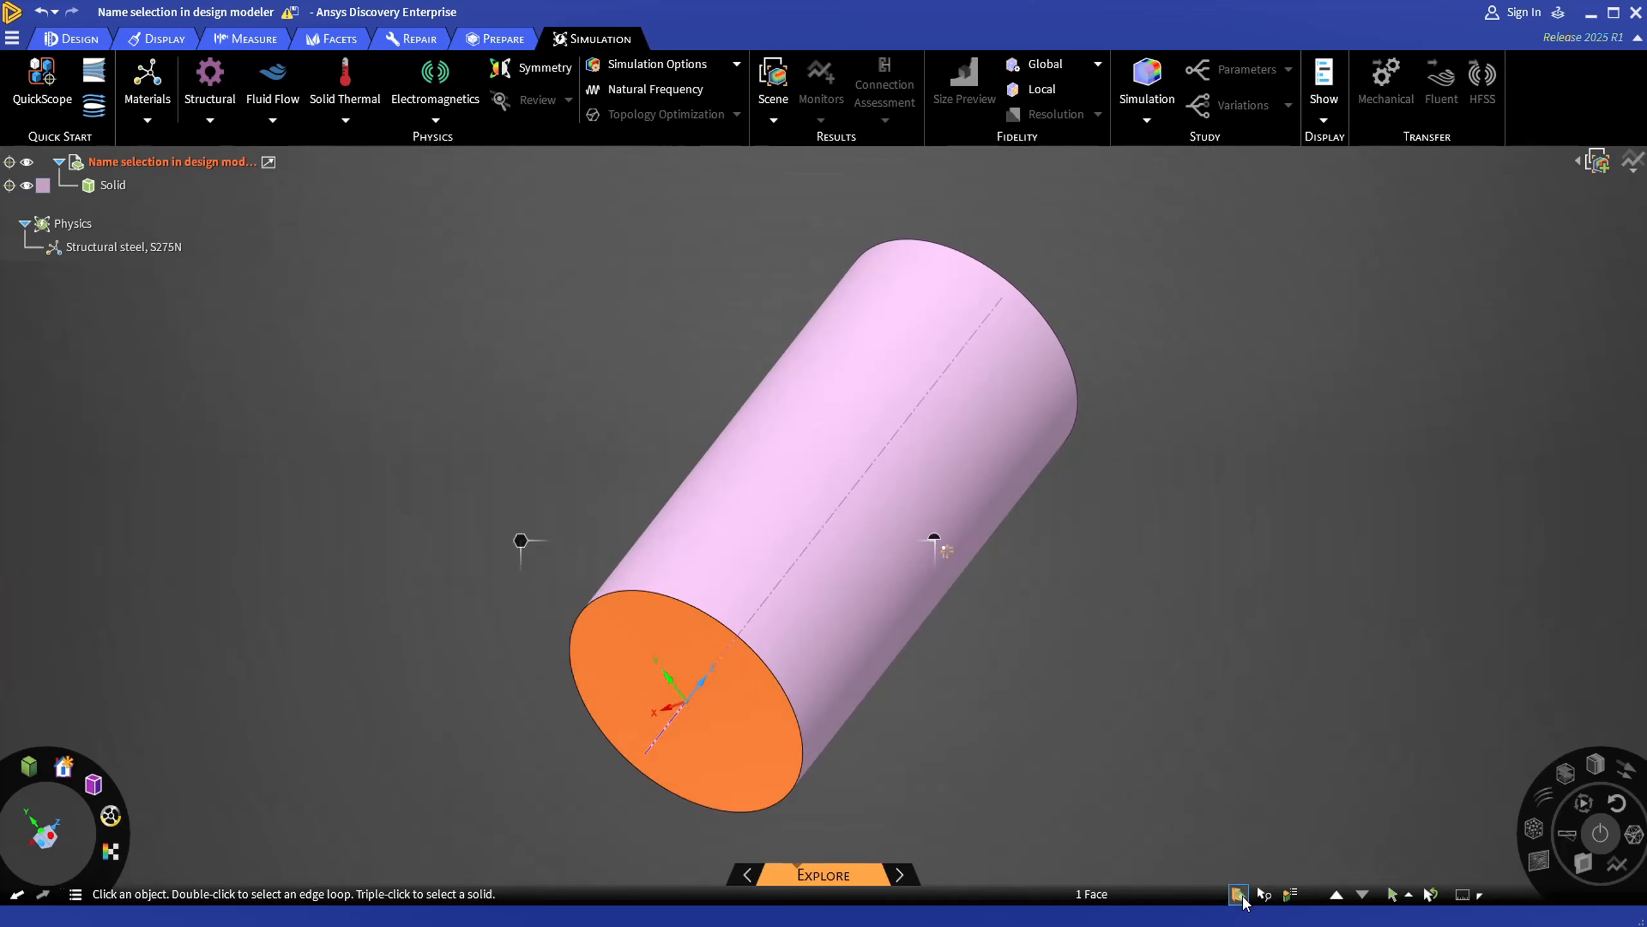
pyautogui.click(1238, 895)
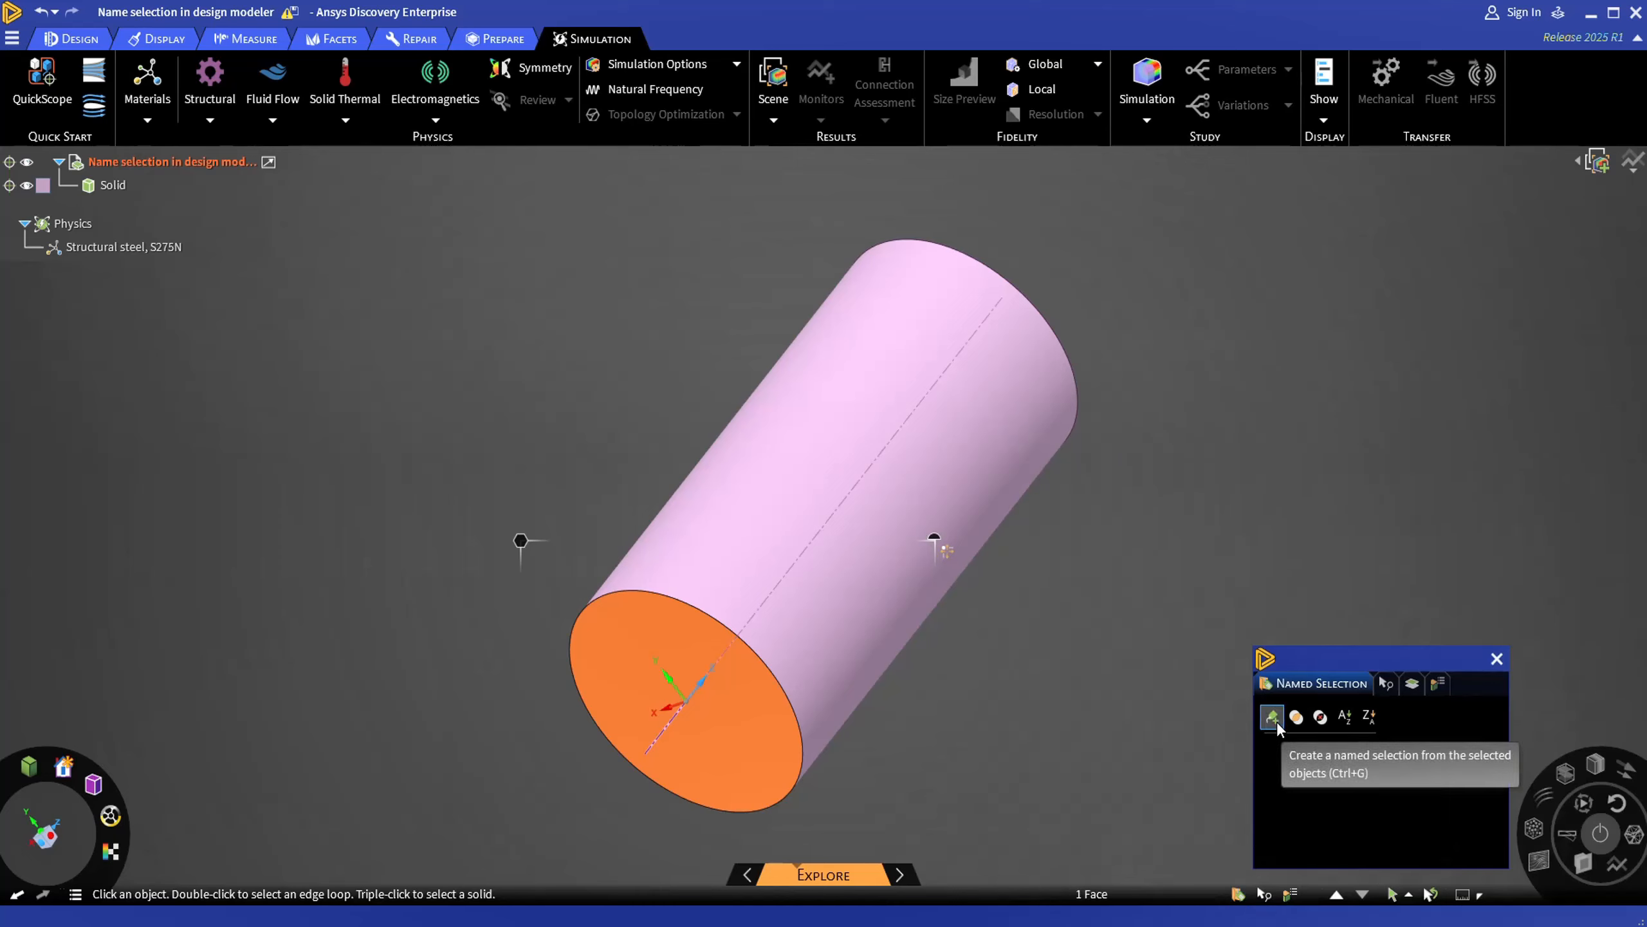
pyautogui.click(1275, 722)
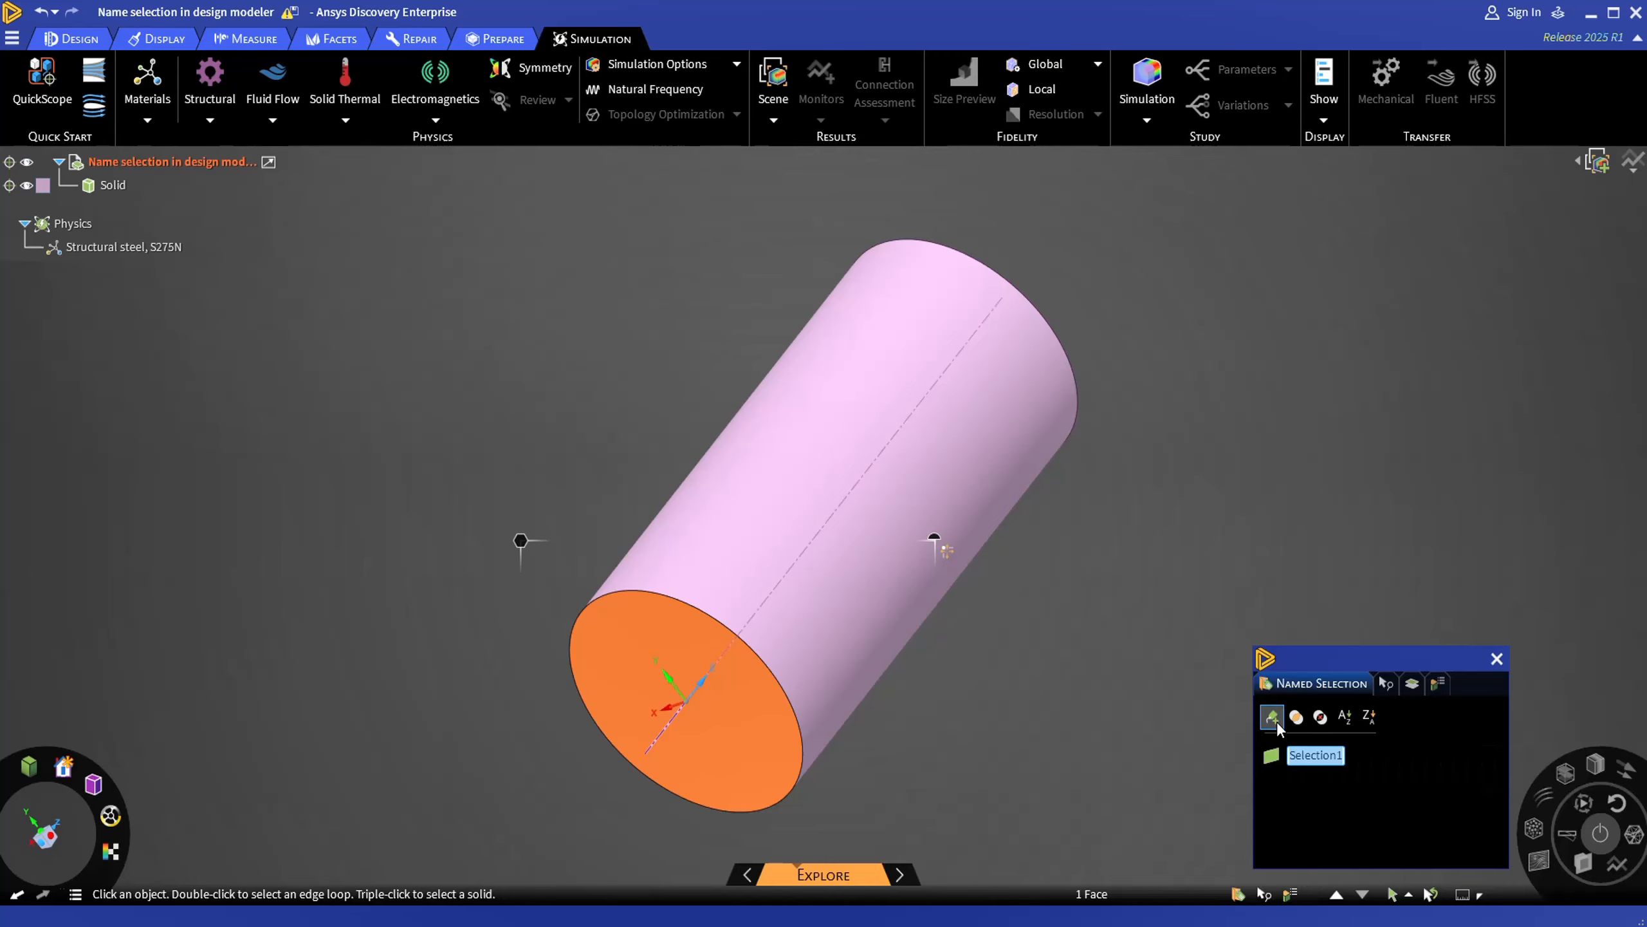
pyautogui.write('inlet')
pyautogui.press('Return')
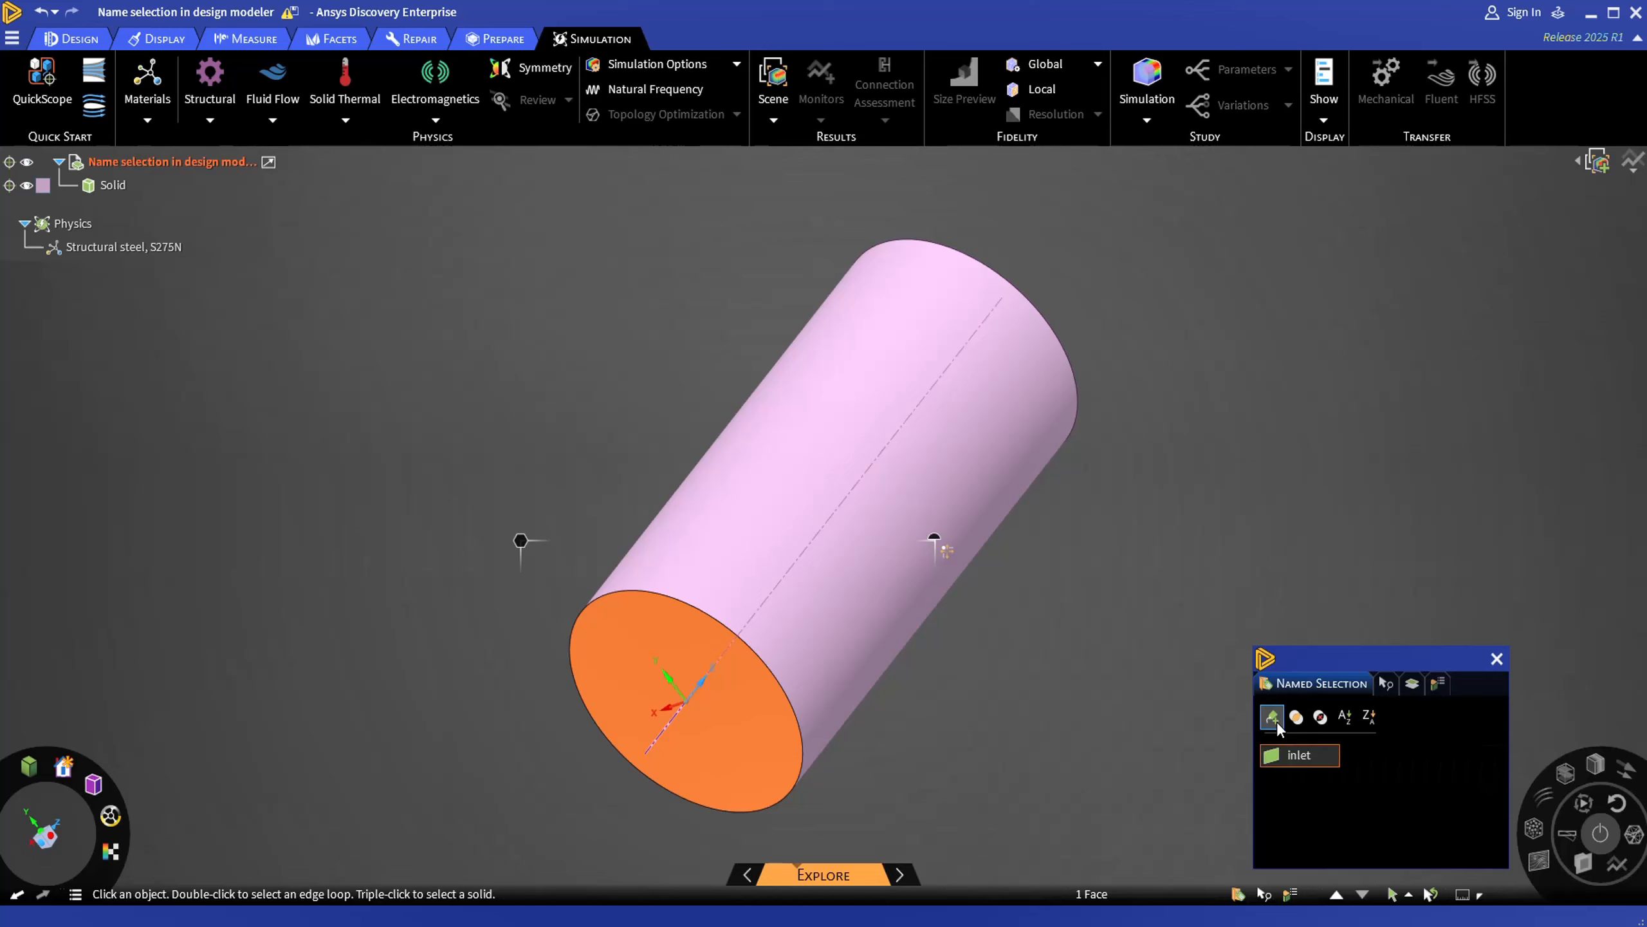
# - Create a named selection called wall from the cylinder's curved side face
pyautogui.click(945, 456)
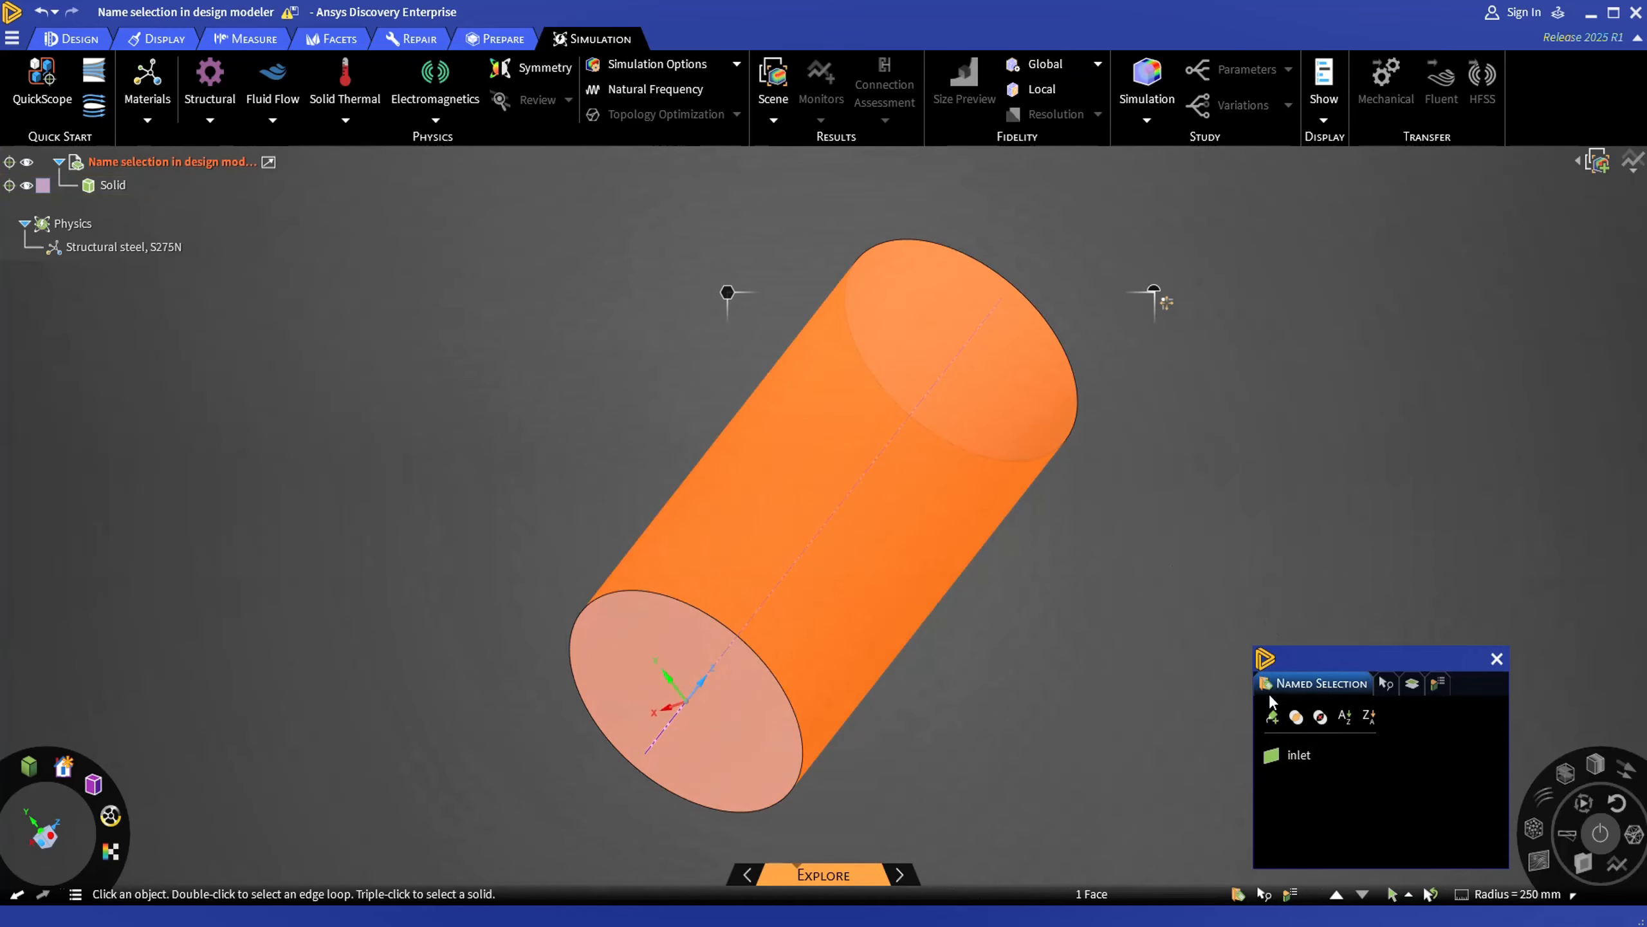
pyautogui.click(1272, 716)
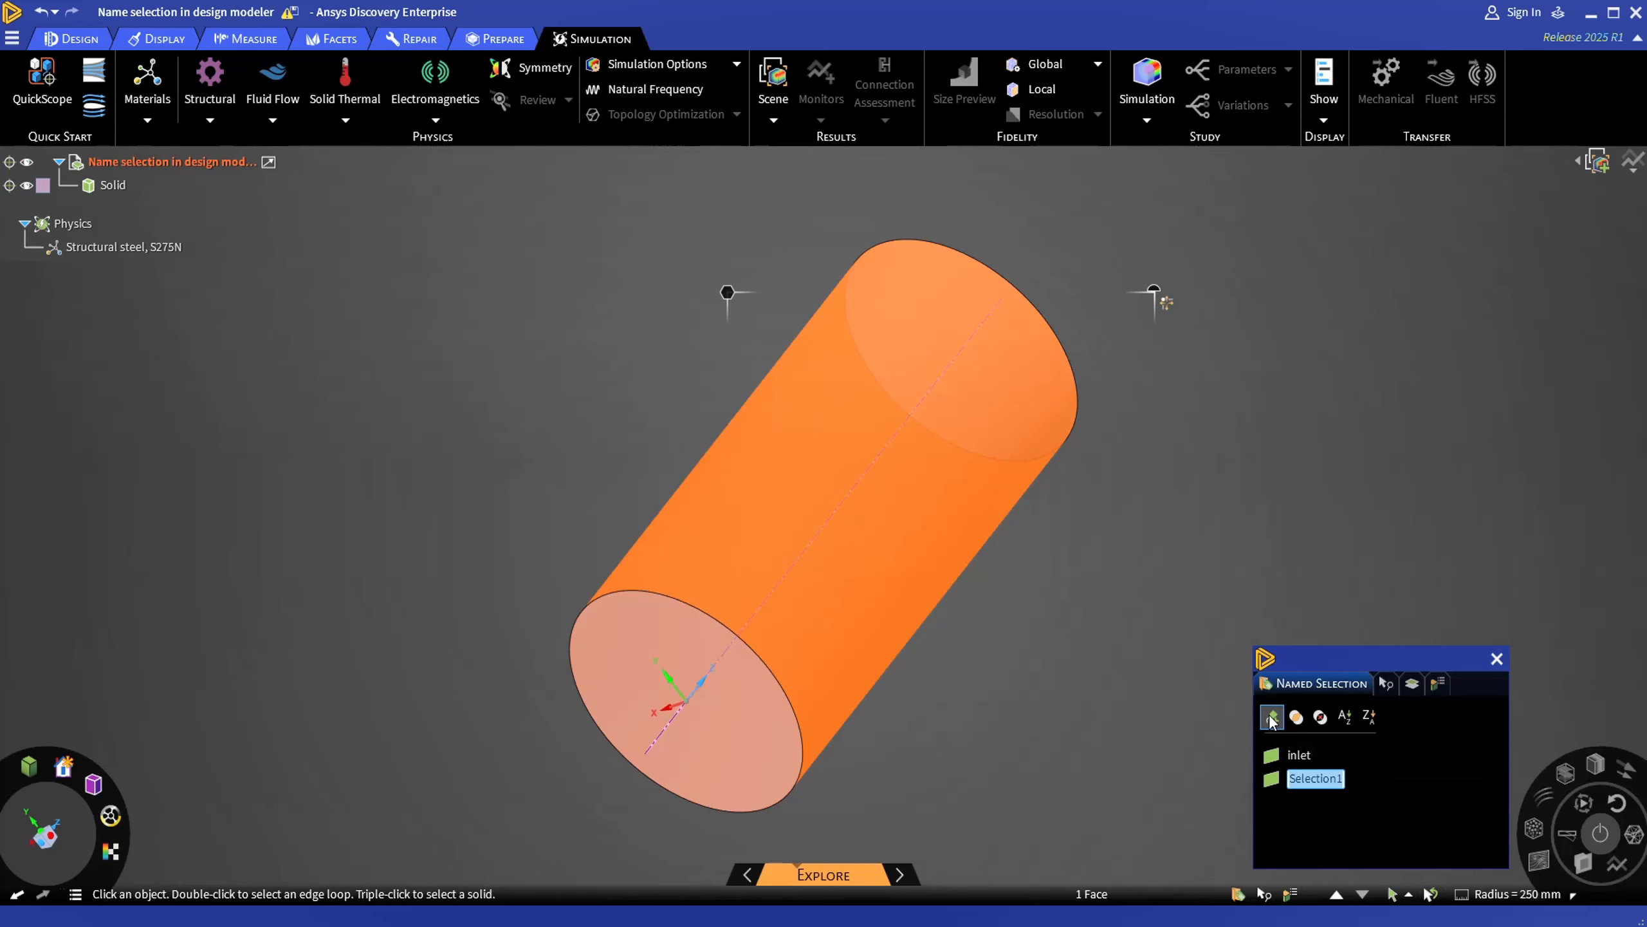
pyautogui.write('wall')
pyautogui.press('Return')
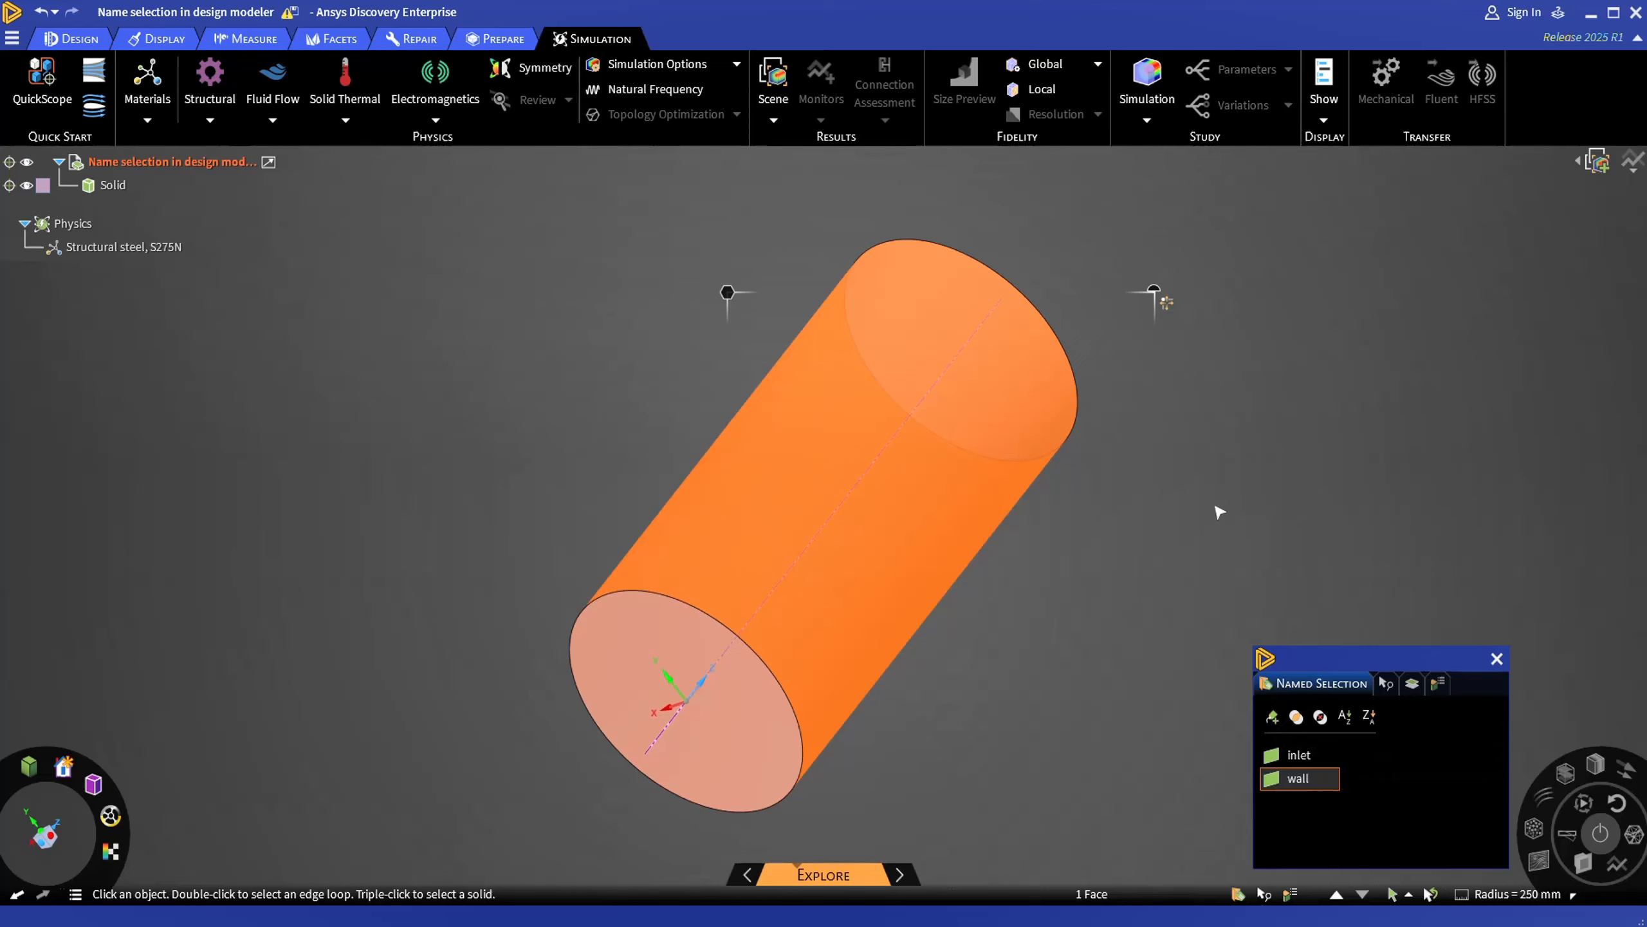
# - Create a named selection called outlet from the circular end face opposite the origin
pyautogui.moveTo(1240, 498)
pyautogui.mouseDown(button='middle')
pyautogui.moveTo(1092, 545)
pyautogui.moveTo(1065, 492)
pyautogui.mouseUp(button='middle')
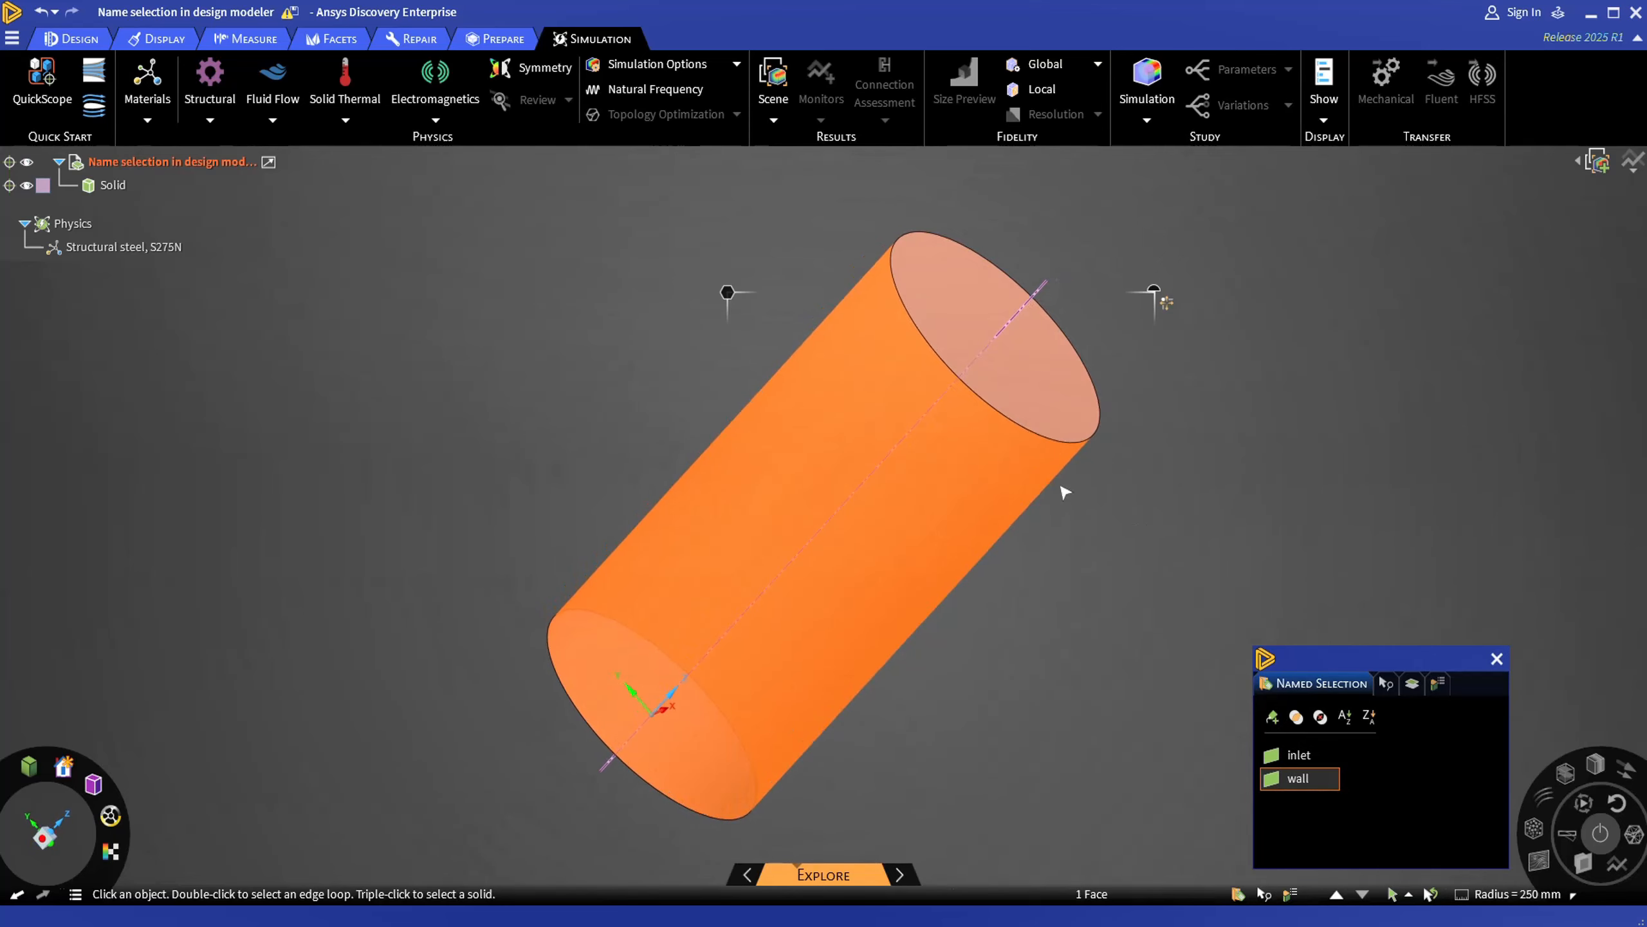
pyautogui.click(1035, 396)
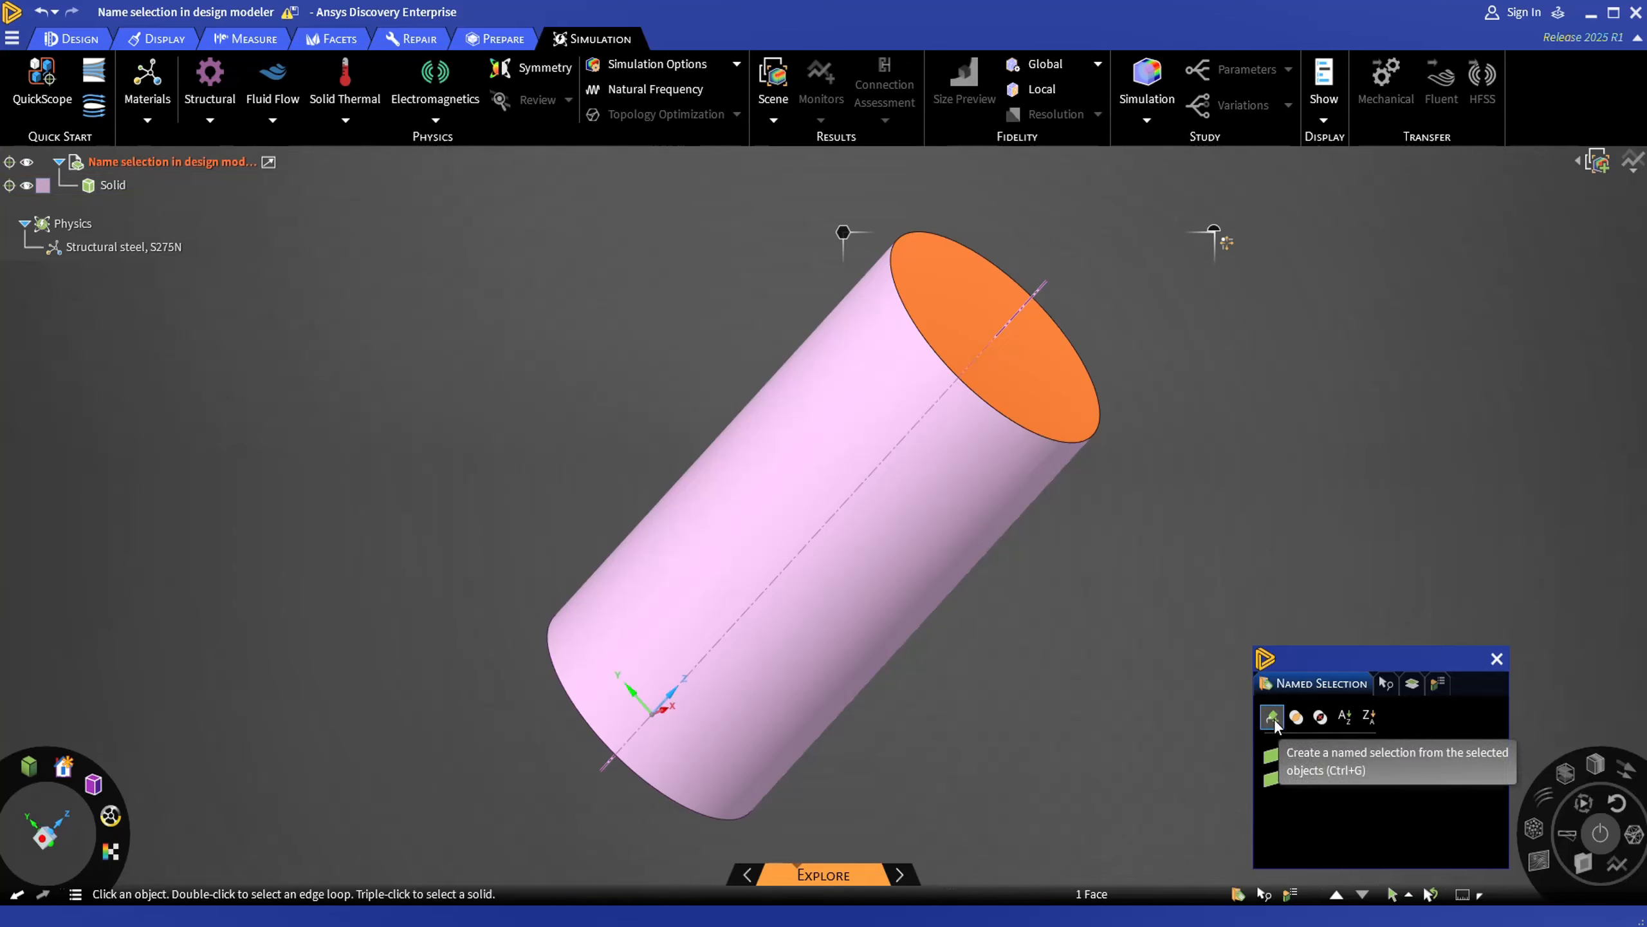
pyautogui.click(1273, 717)
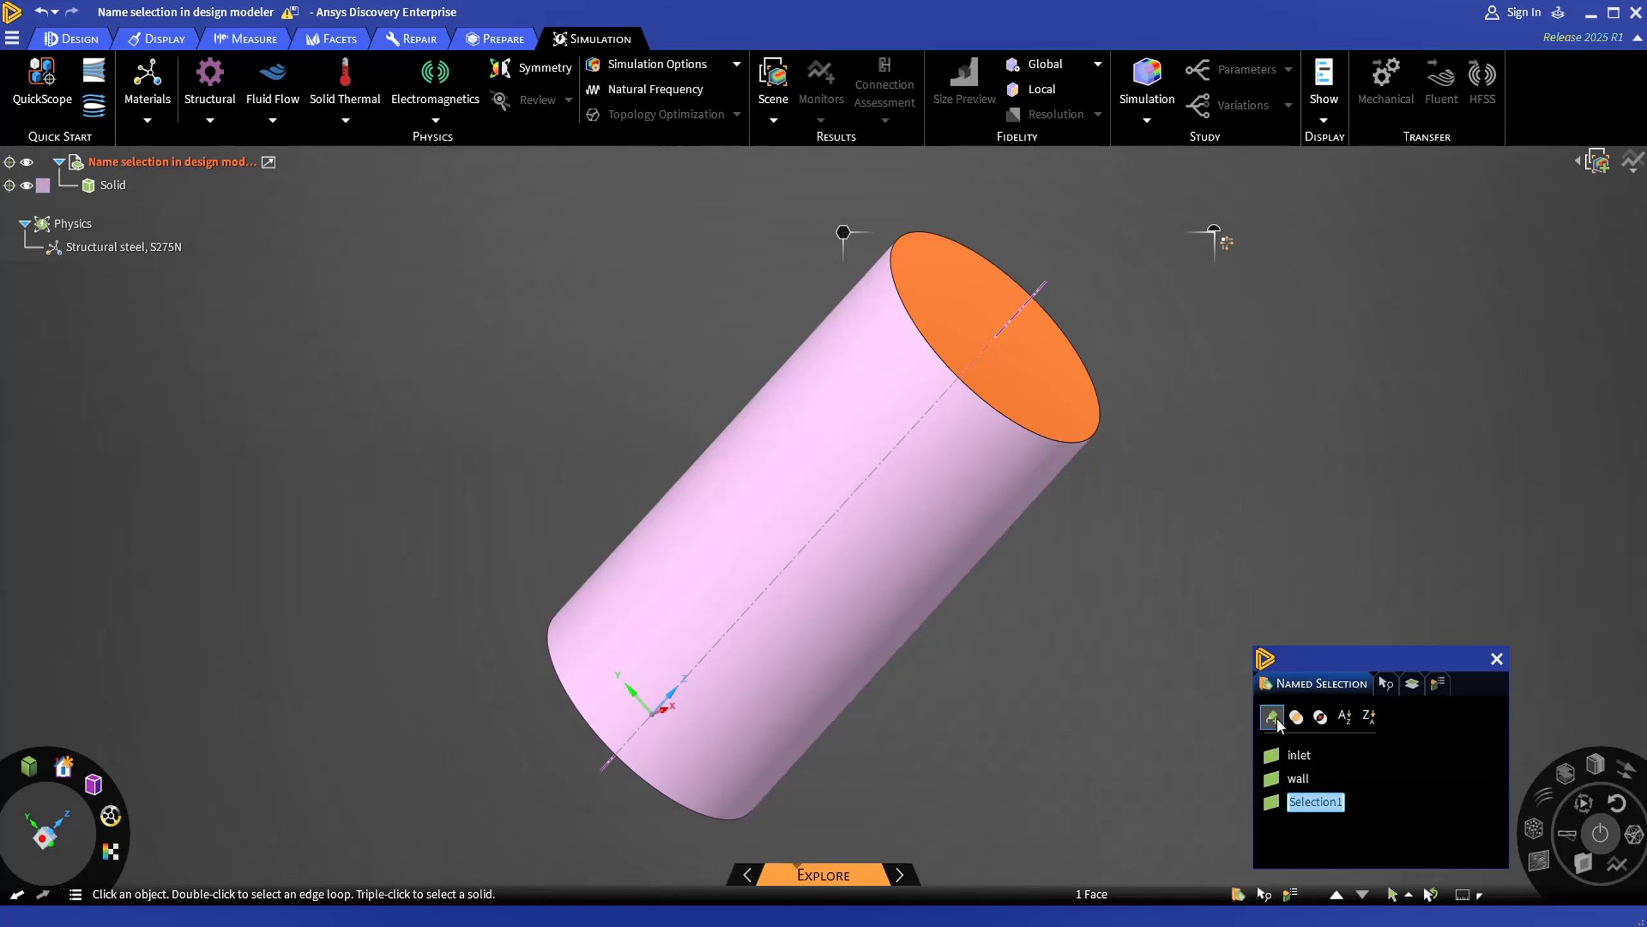
pyautogui.write('outlet')
pyautogui.press('Return')
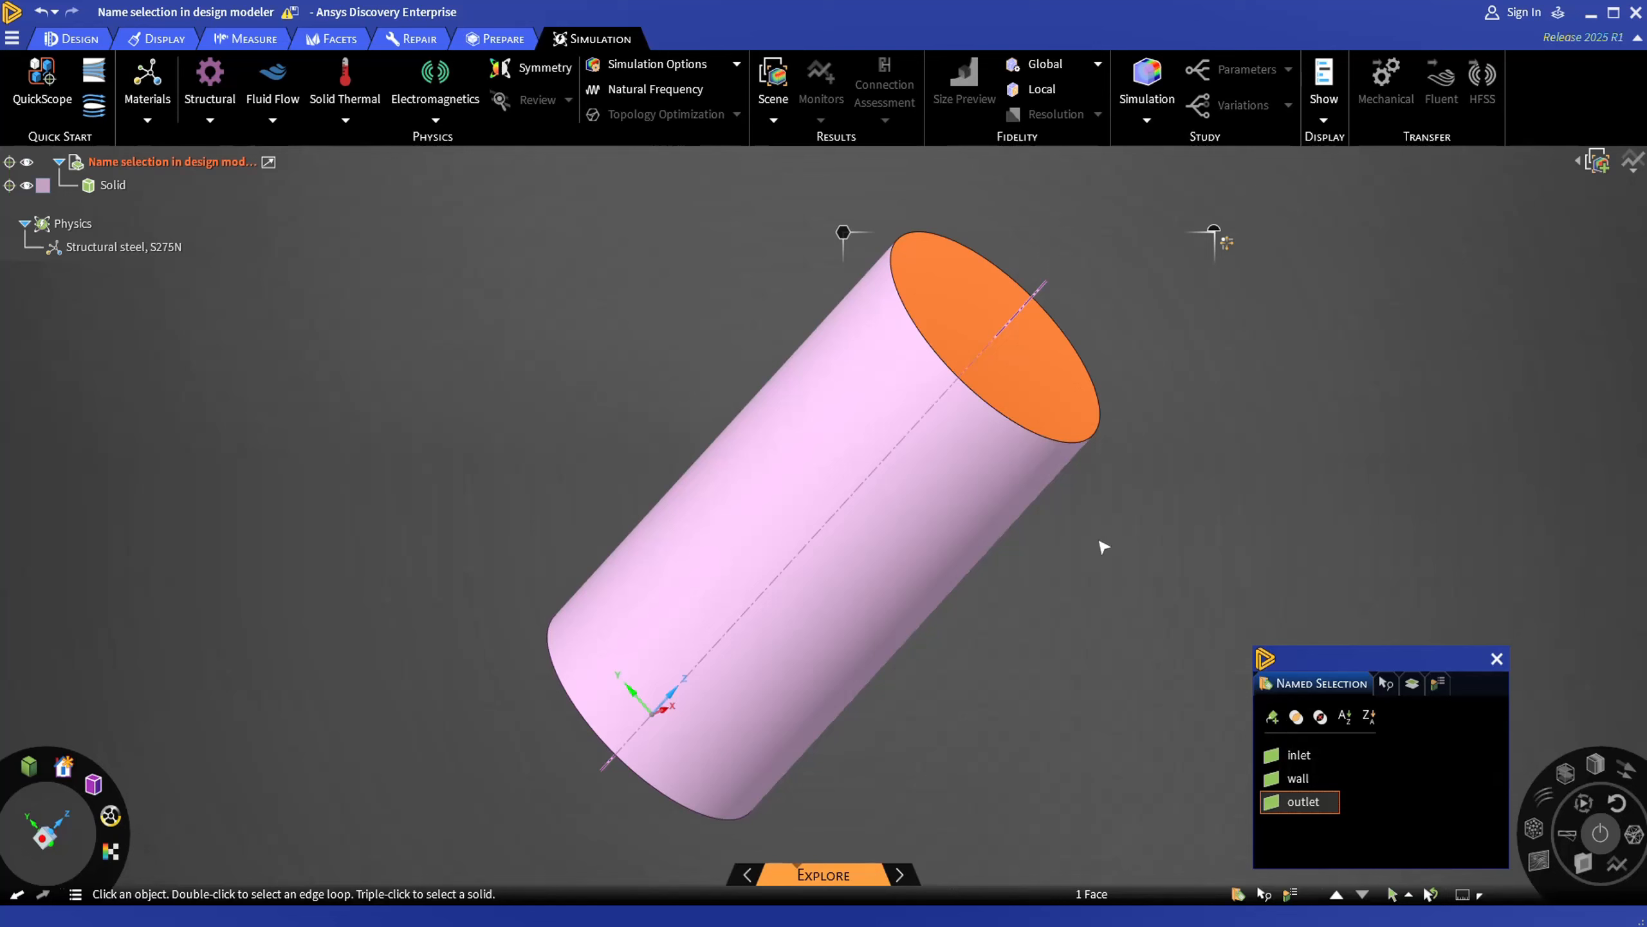
# - Select the entire cylinder as a body and create a named selection called flow from it
pyautogui.click(946, 505)
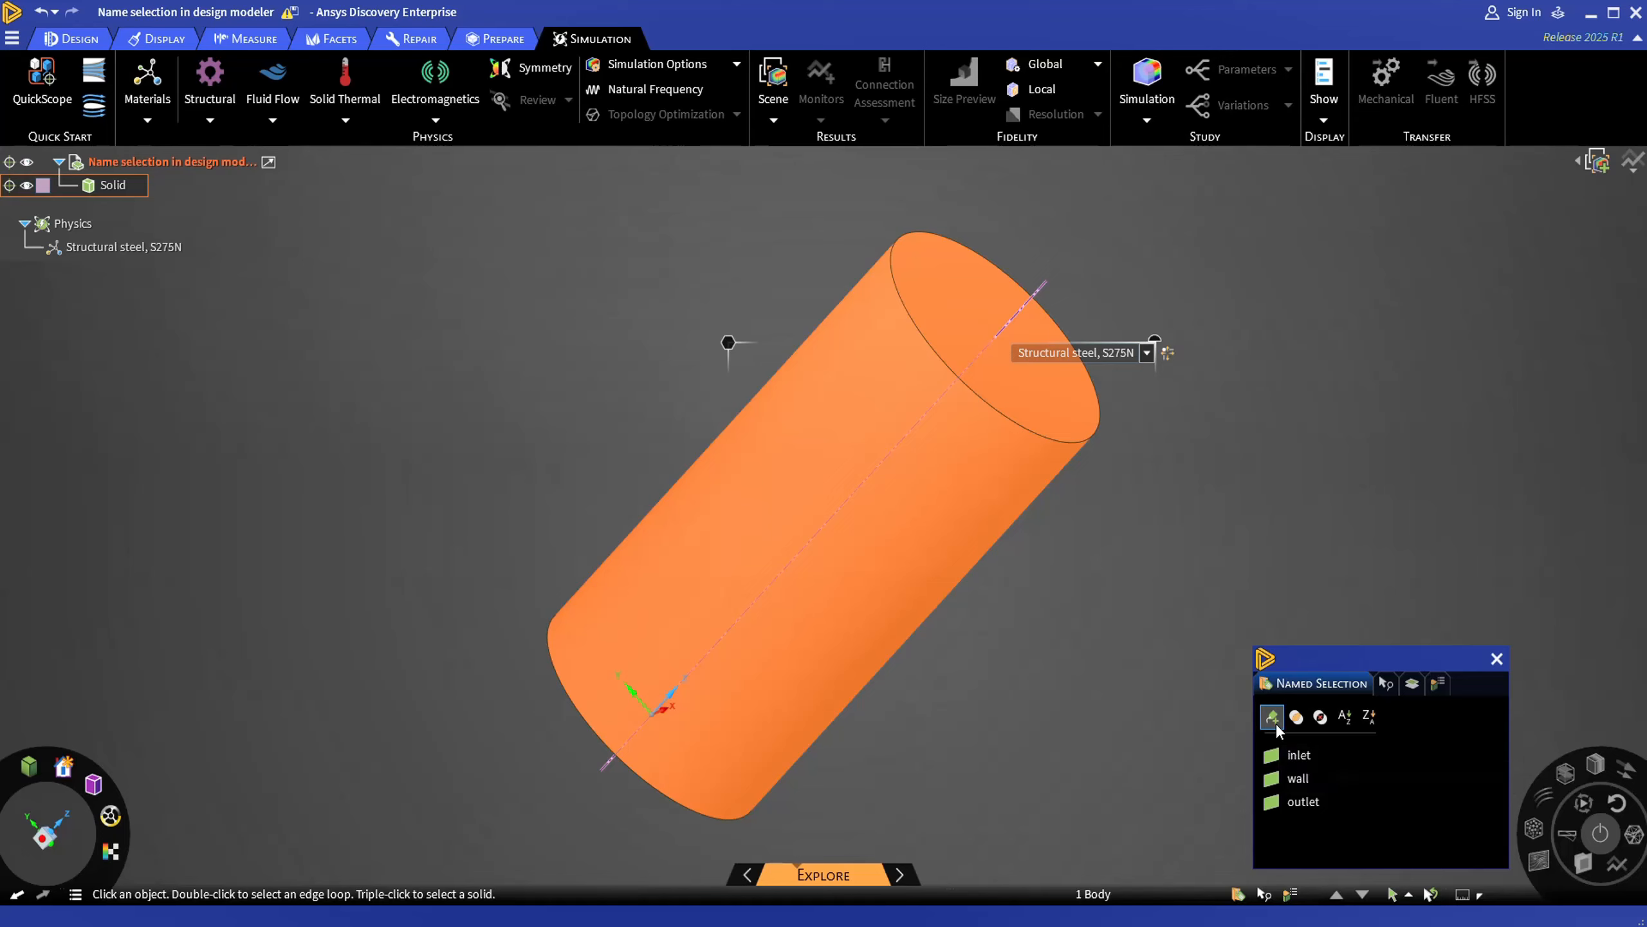
pyautogui.click(1272, 716)
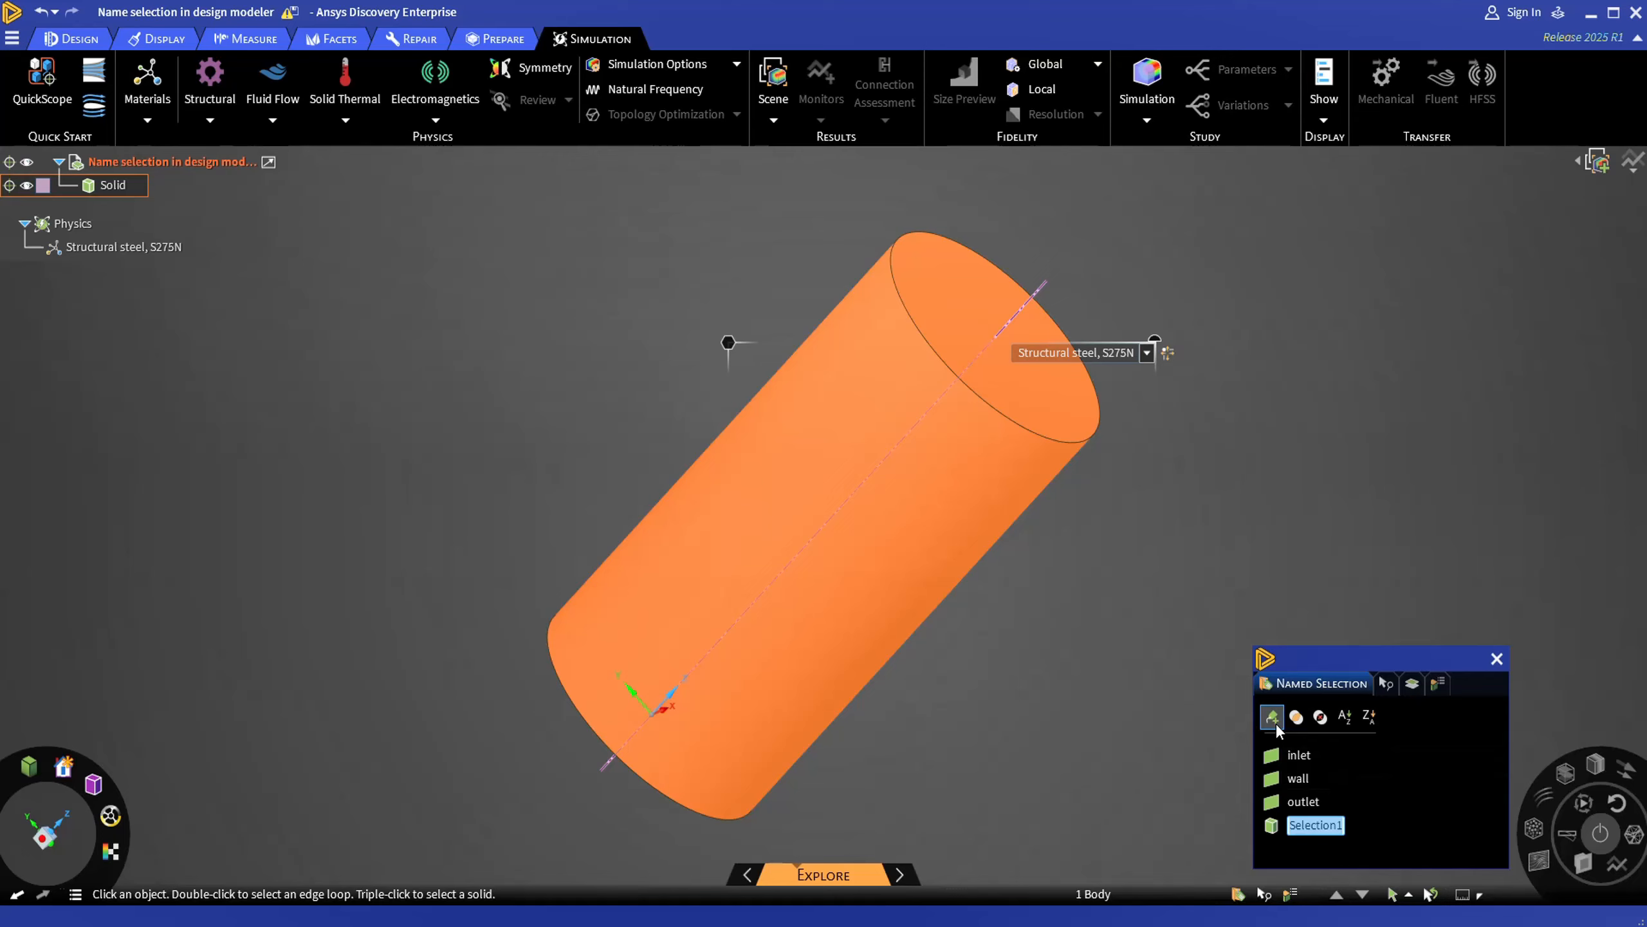
pyautogui.write('flow')
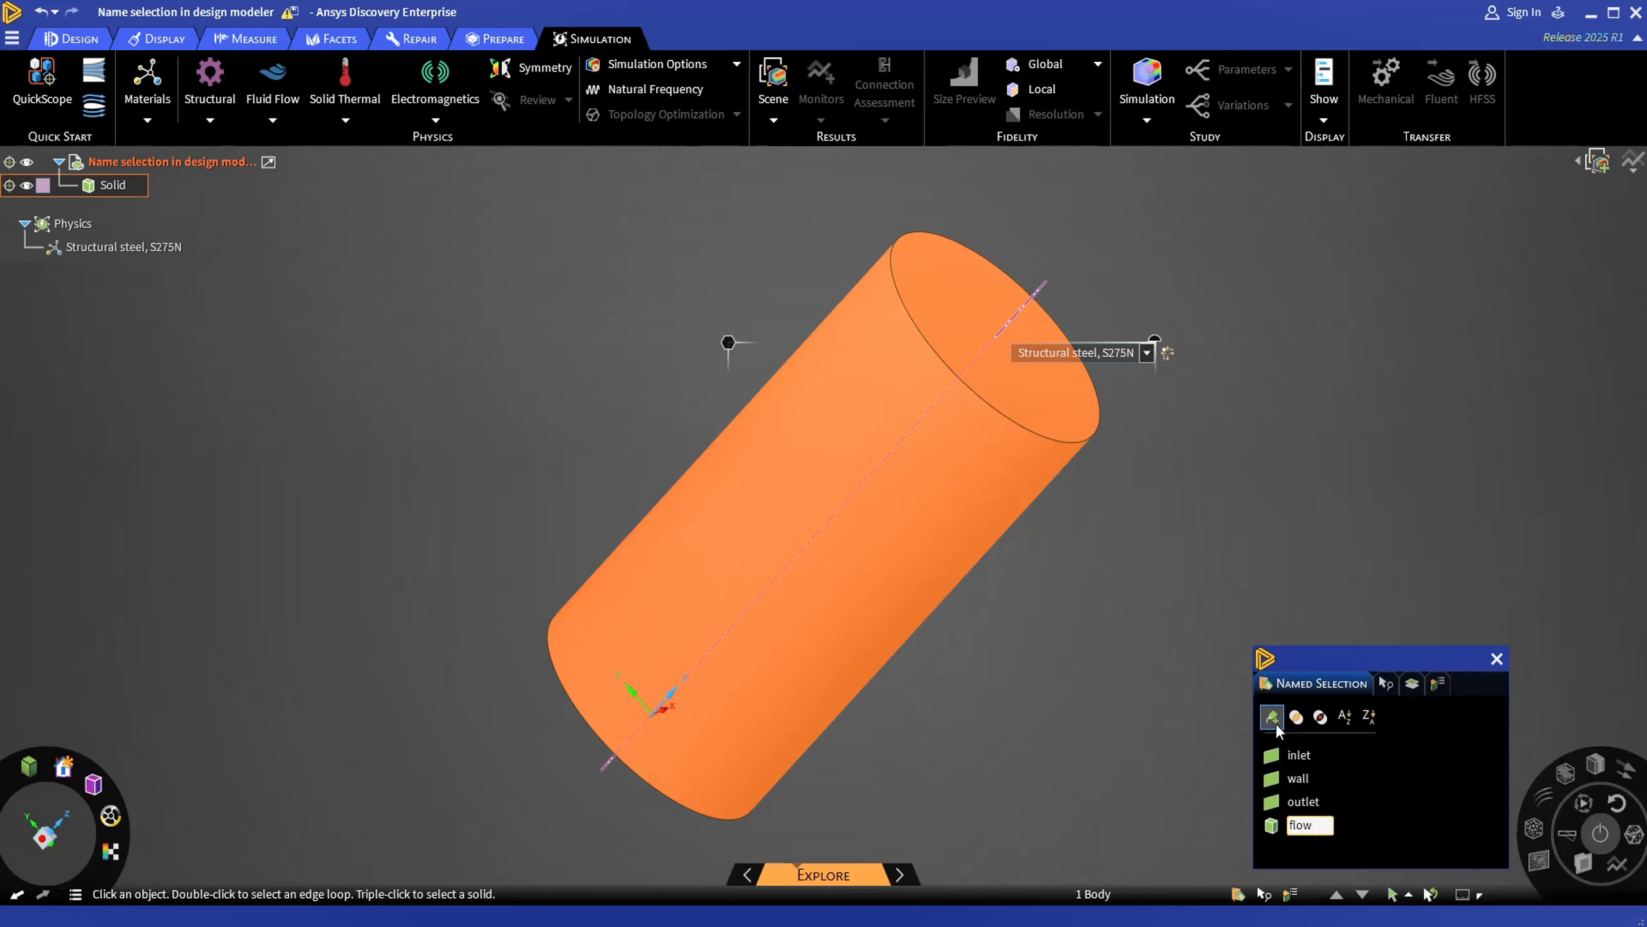